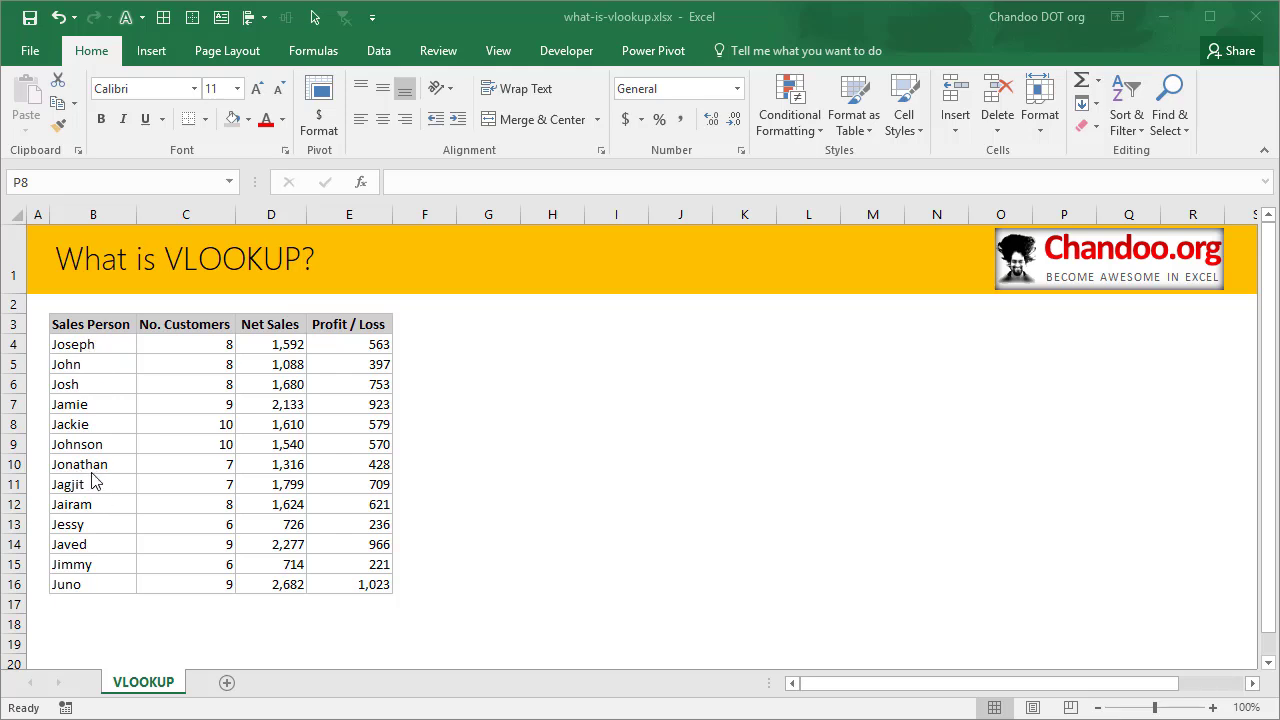
- With G4 selected, zoom the sheet to 190% and collapse the ribbon
{"action": "left_click", "coordinate": [12, 464]}
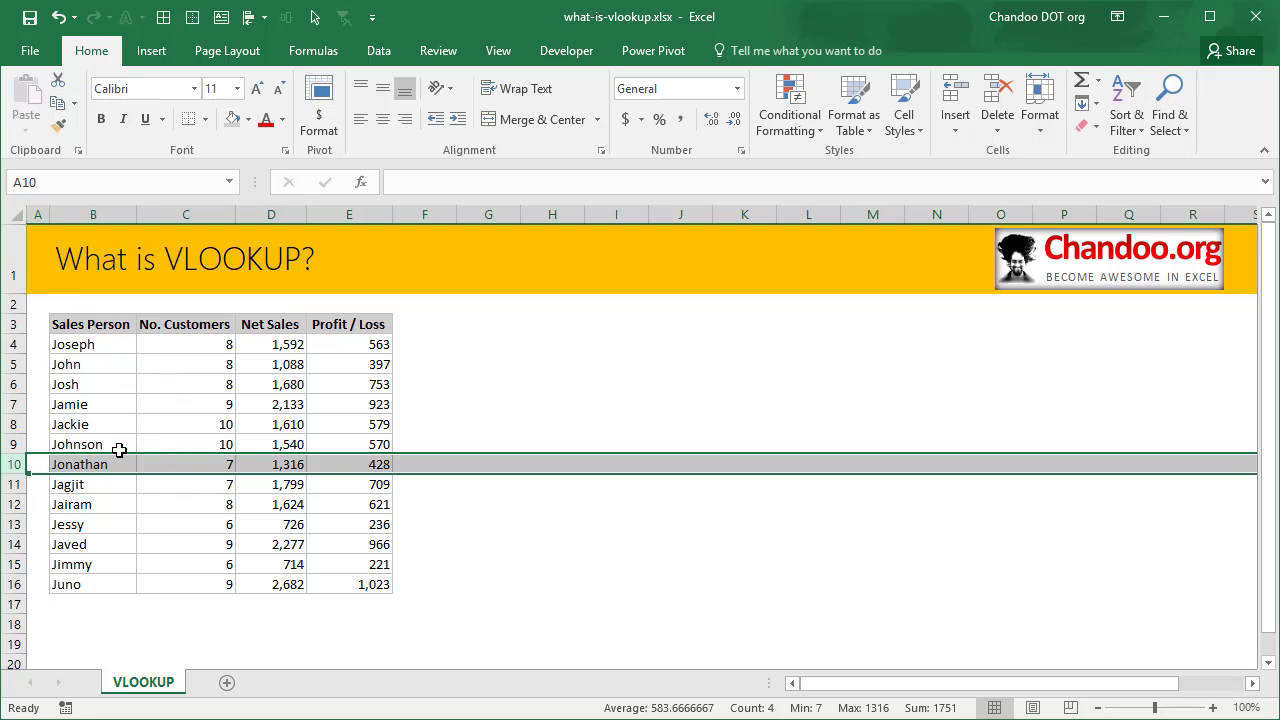
{"action": "left_click", "coordinate": [120, 330]}
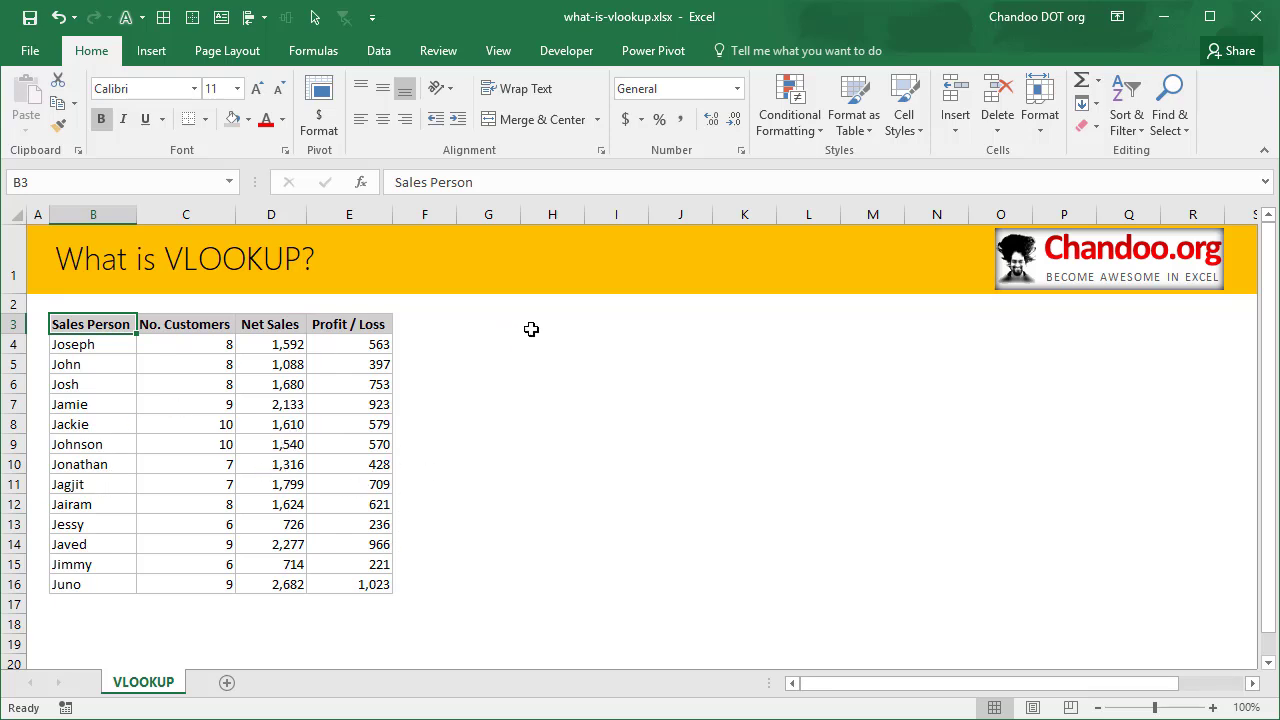
{"action": "left_click", "coordinate": [480, 338]}
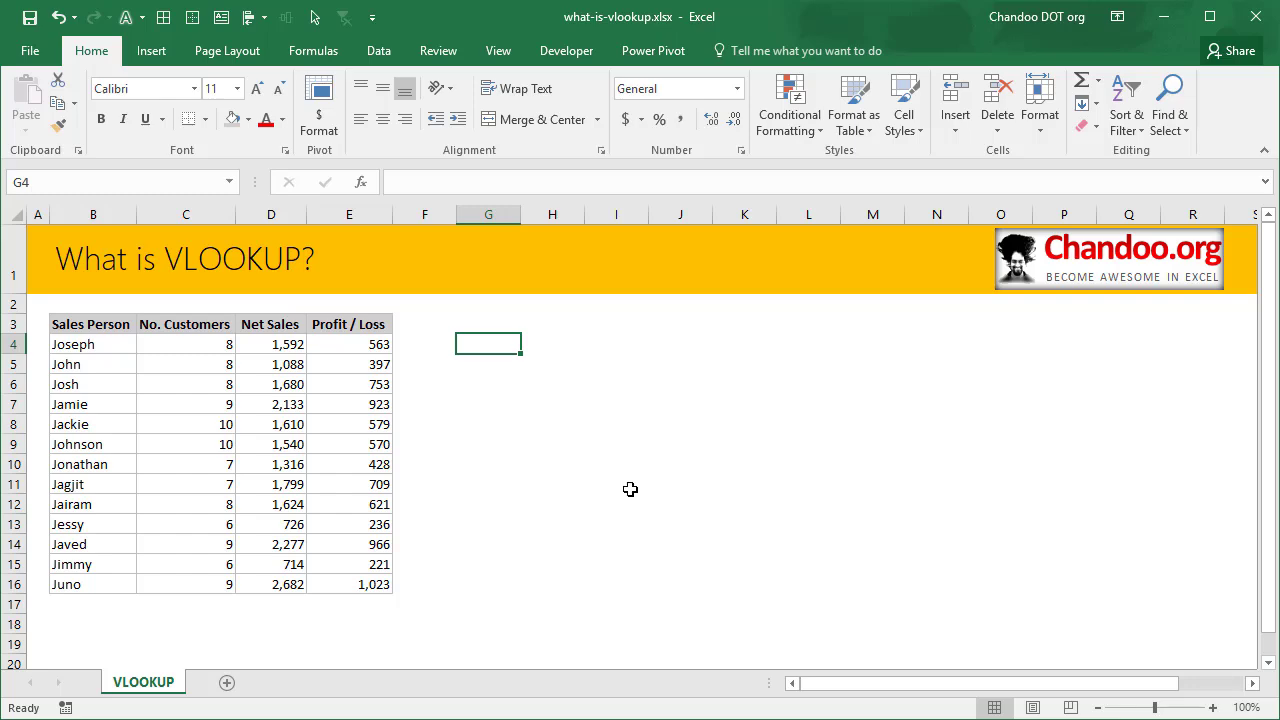
{"action": "scroll", "coordinate": [630, 488], "scroll_direction": "up", "scroll_amount": 6, "text": "ctrl"}
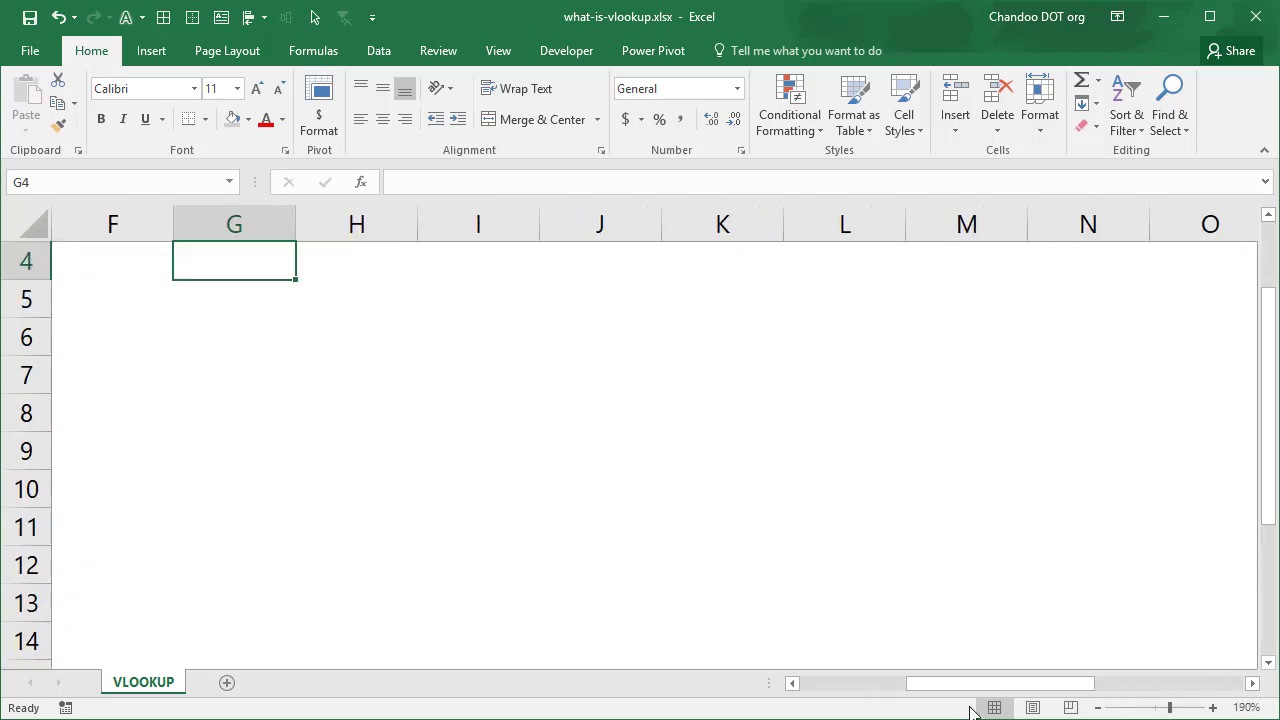
{"action": "left_click_drag", "start_coordinate": [968, 697], "coordinate": [862, 690]}
{"action": "scroll", "coordinate": [891, 549], "scroll_direction": "up", "scroll_amount": 1}
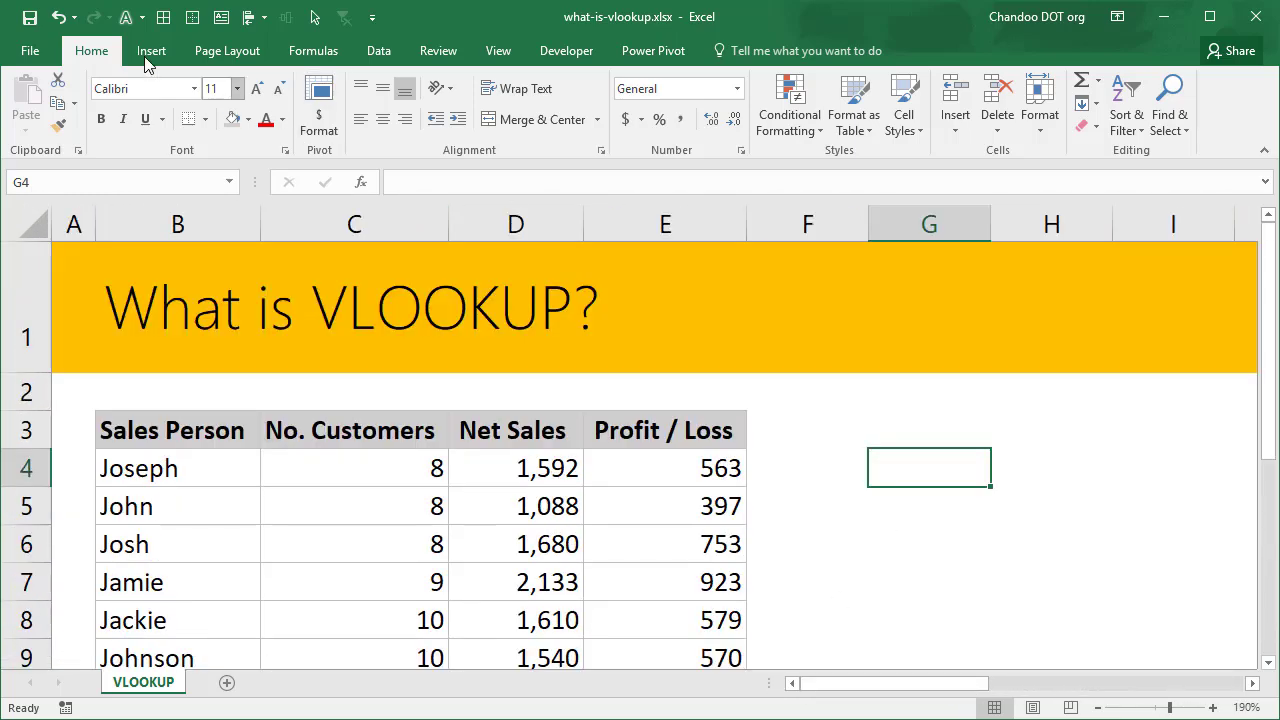
{"action": "double_click", "coordinate": [112, 51]}
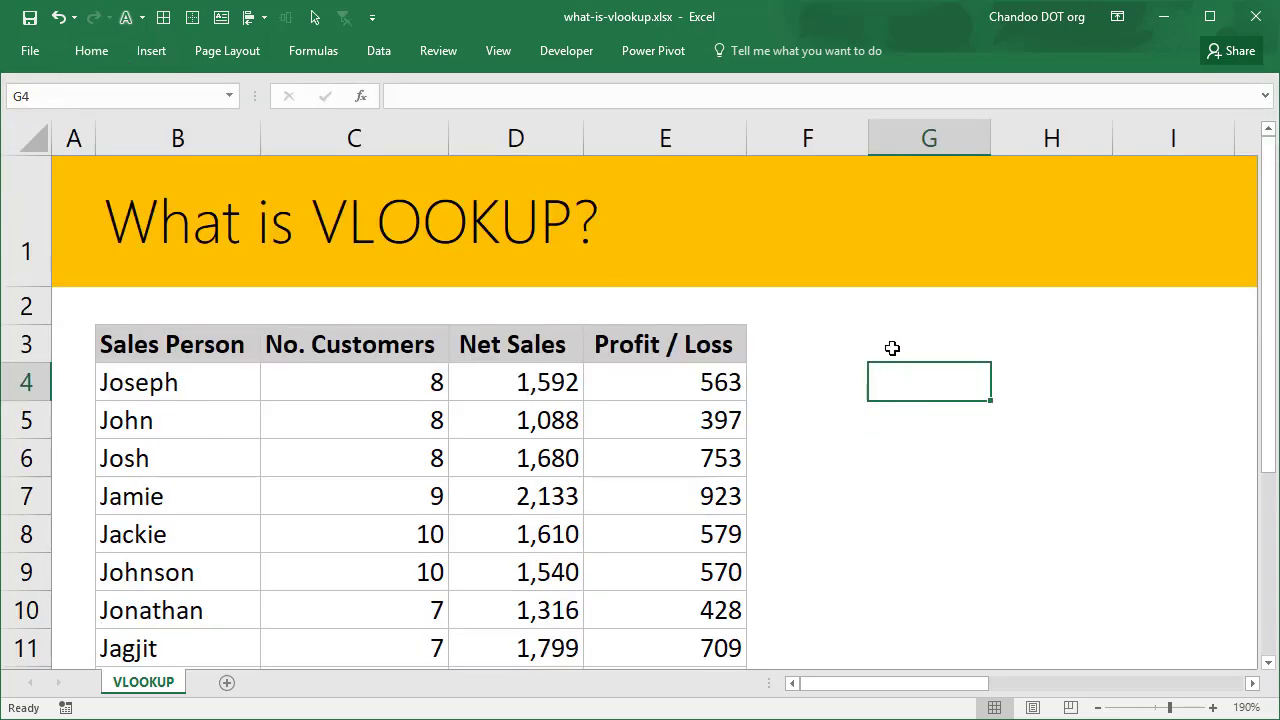
- Start a VLOOKUP in G4 with "Jonathan" as the lookup value
{"action": "type", "text": "=vlo"}
{"action": "key", "text": "Tab"}
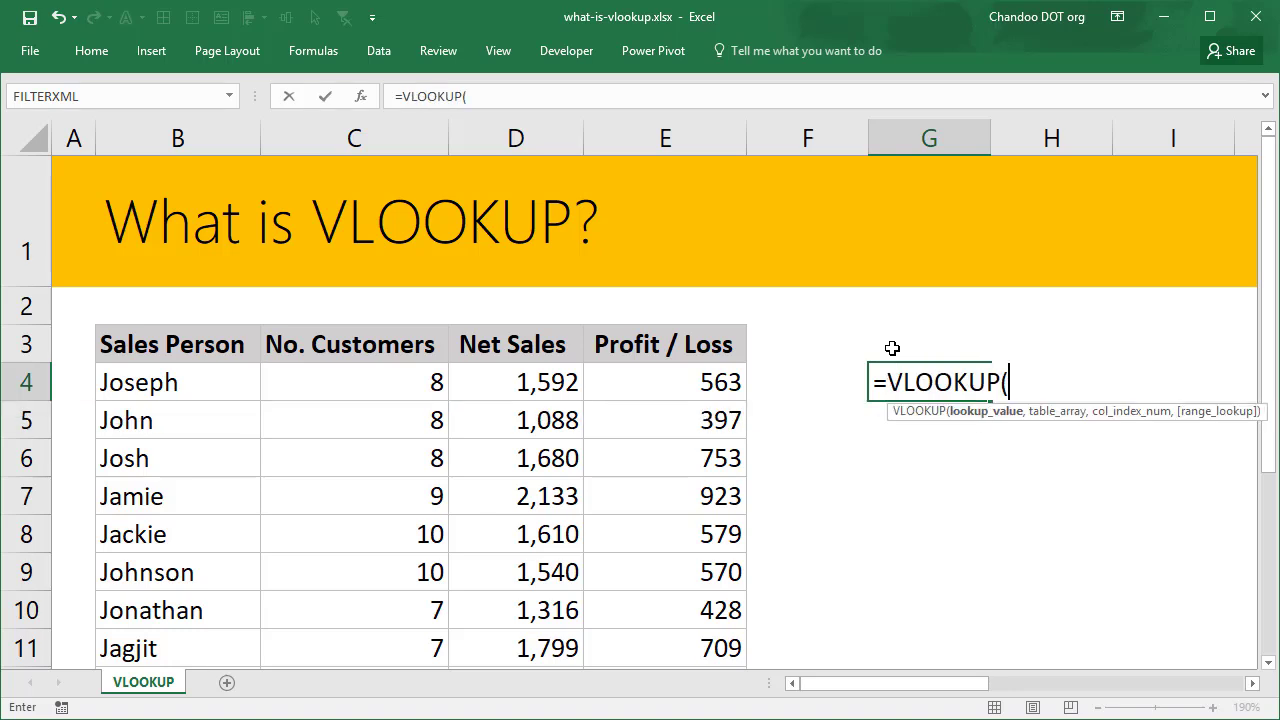
{"action": "key", "text": "BackSpace"}
{"action": "key", "text": "BackSpace"}
{"action": "key", "text": "BackSpace"}
{"action": "key", "text": "BackSpace"}
{"action": "key", "text": "BackSpace"}
{"action": "key", "text": "BackSpace"}
{"action": "key", "text": "BackSpace"}
{"action": "key", "text": "BackSpace"}
{"action": "key", "text": "BackSpace"}
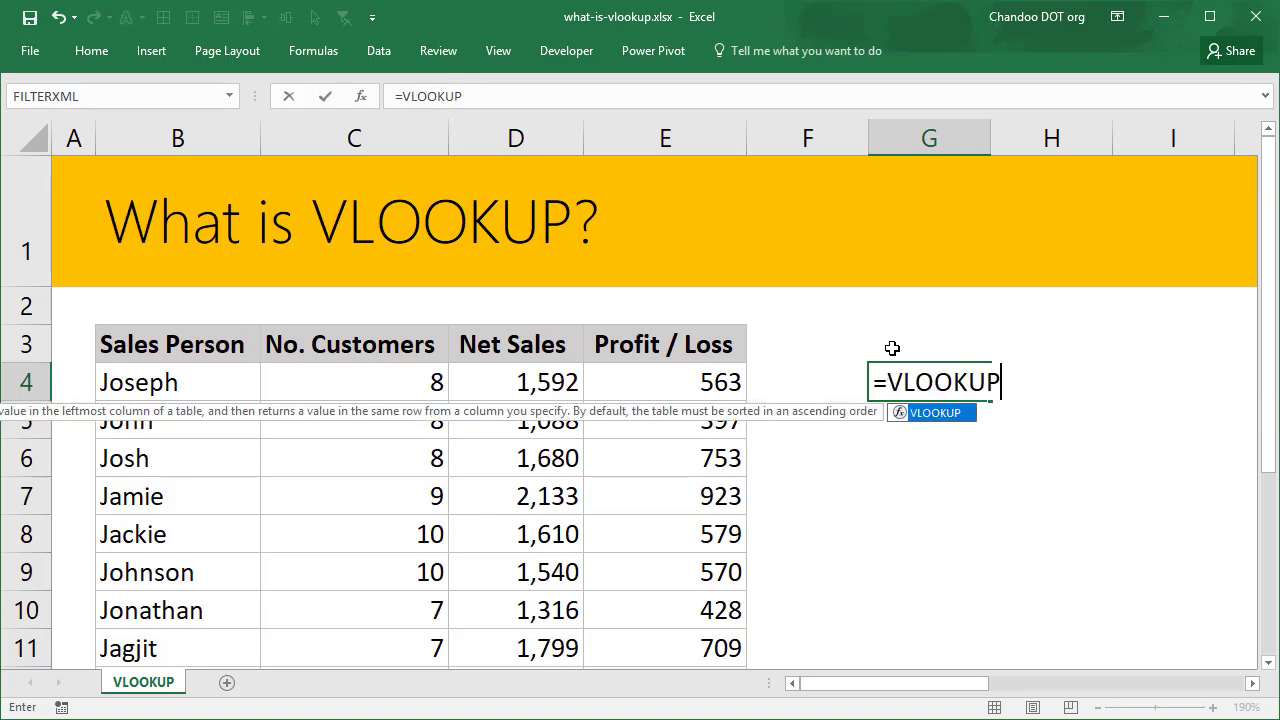
{"action": "type", "text": "="}
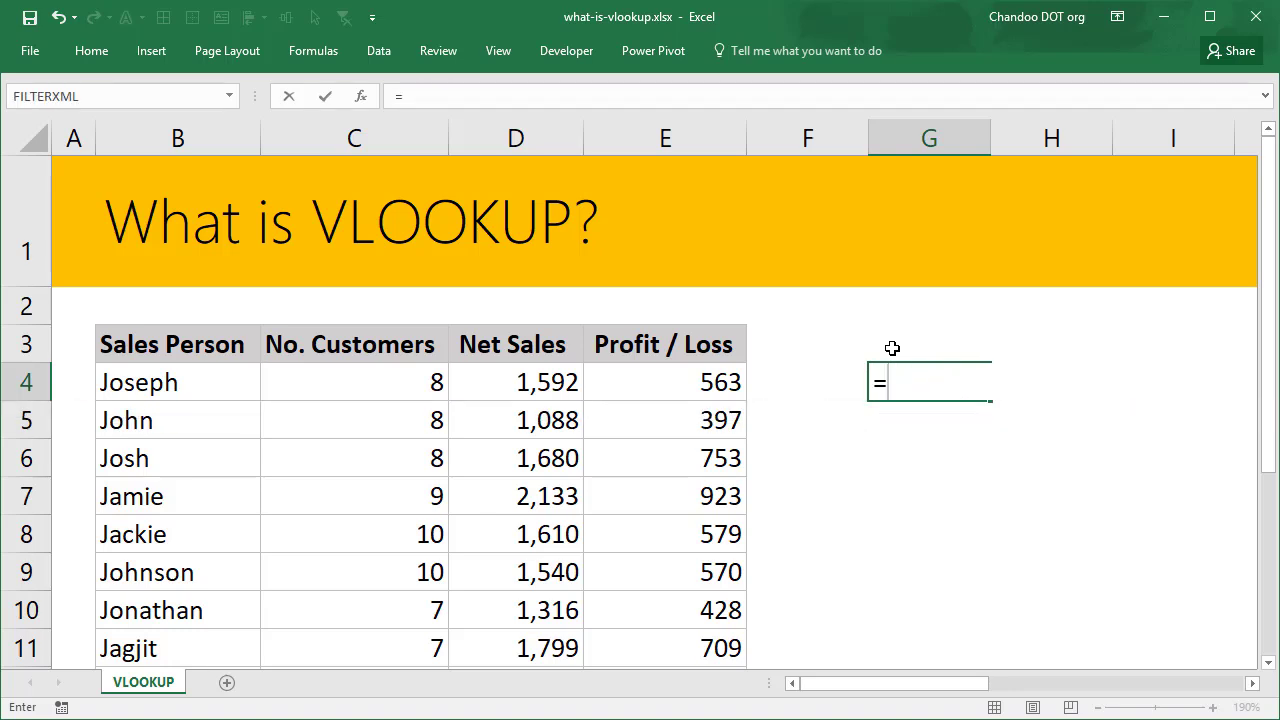
{"action": "type", "text": "vl"}
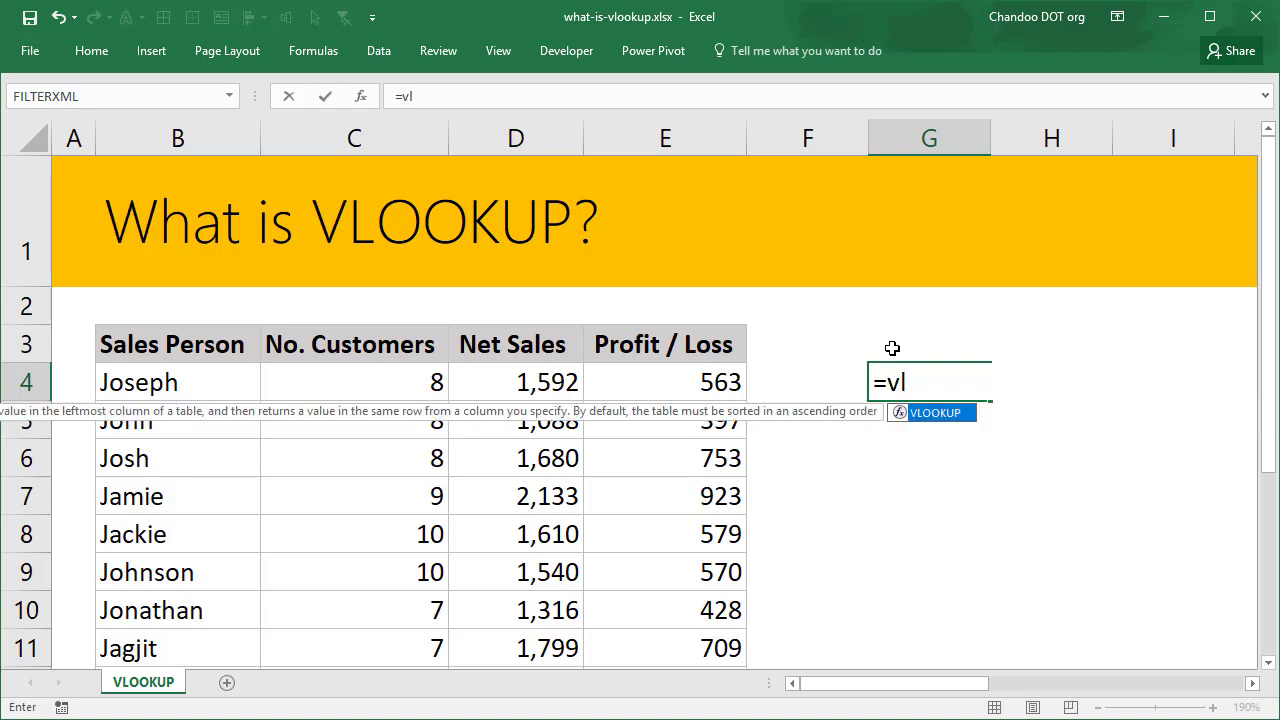
{"action": "double_click", "coordinate": [937, 419]}
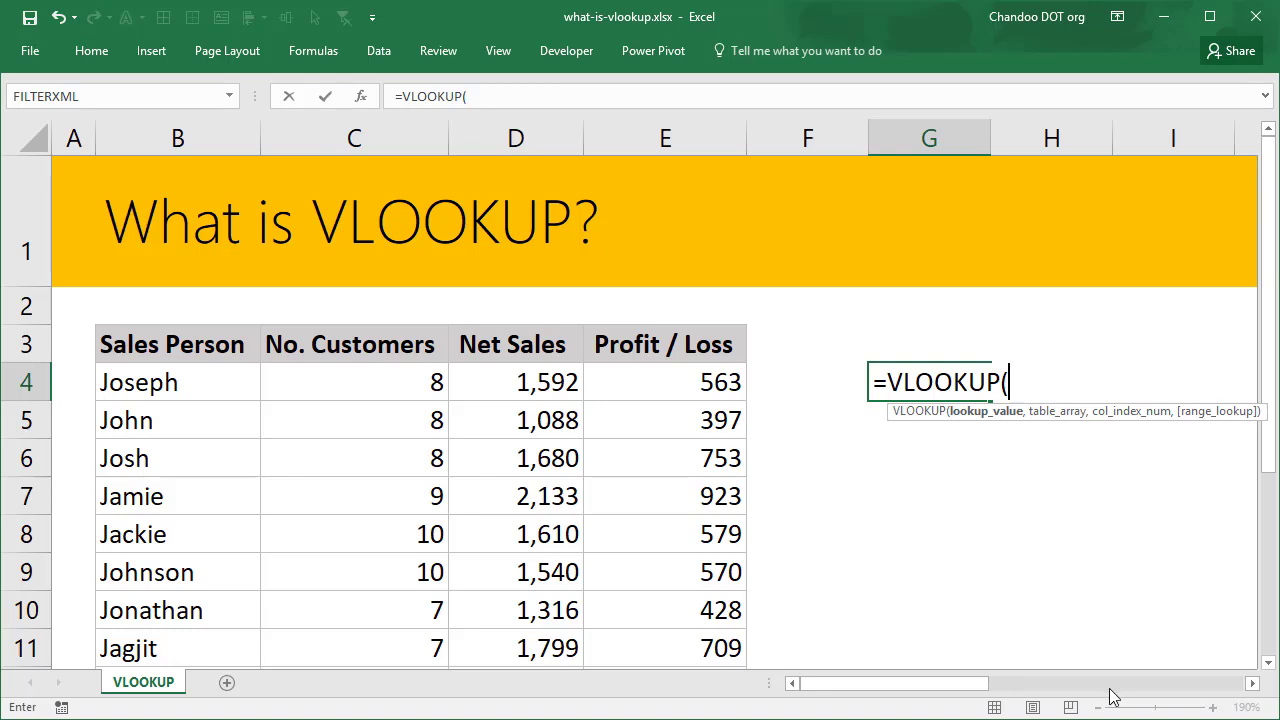
{"action": "type", "text": "\"Jonatha"}
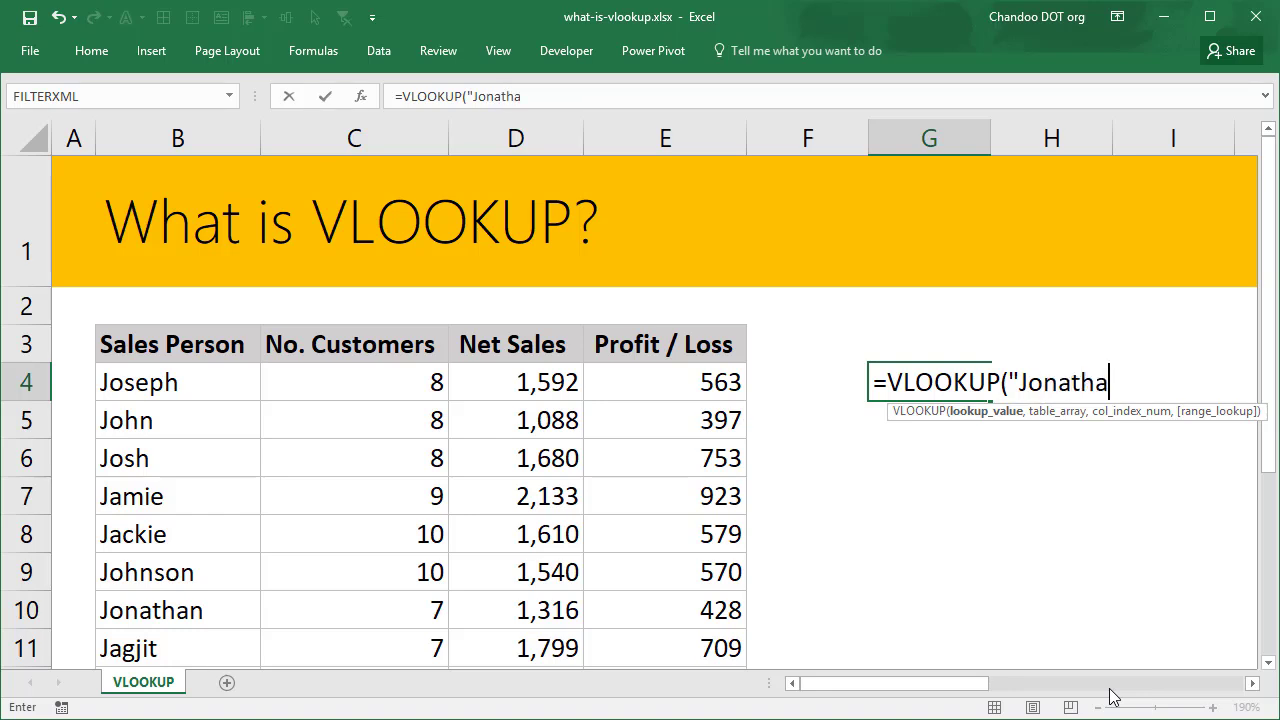
{"action": "type", "text": "n\","}
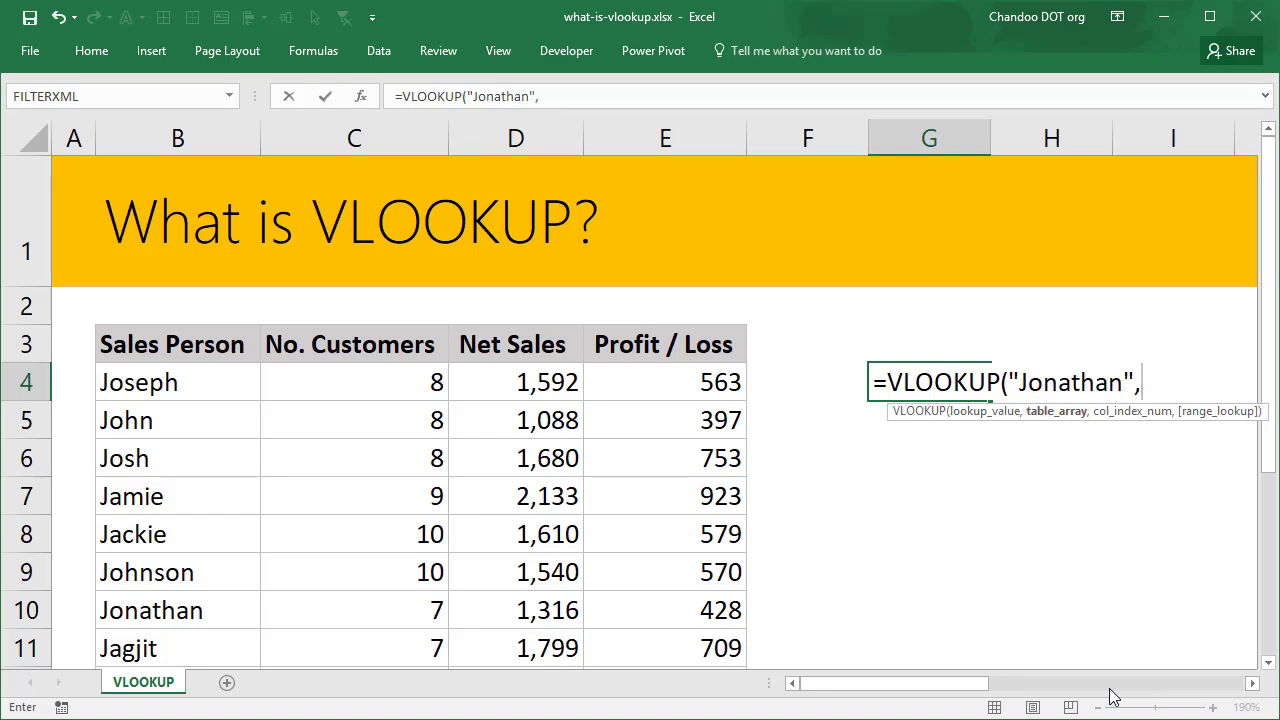
- Add B4:E16 as the table array, giving =VLOOKUP("Jonathan",B4:E16,
{"action": "left_click", "coordinate": [138, 372]}
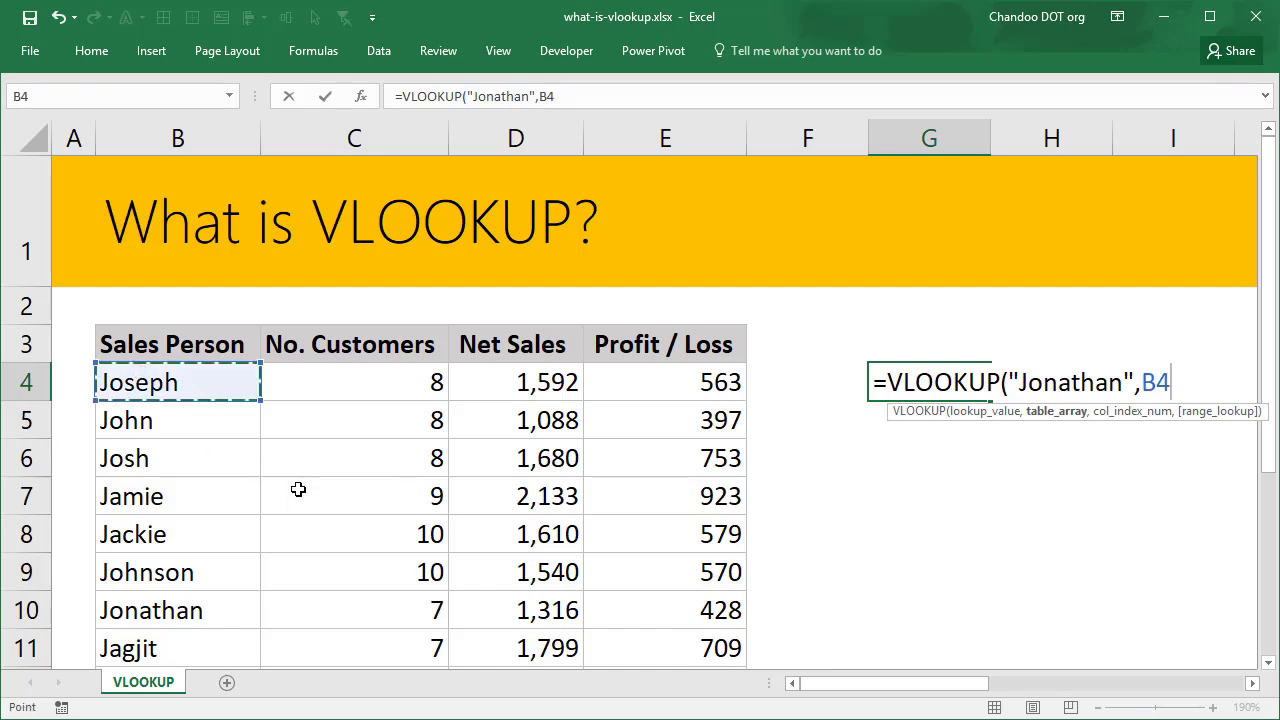
{"action": "scroll", "coordinate": [489, 509], "scroll_direction": "down", "scroll_amount": 5}
{"action": "scroll", "coordinate": [671, 383], "scroll_direction": "up", "scroll_amount": 2}
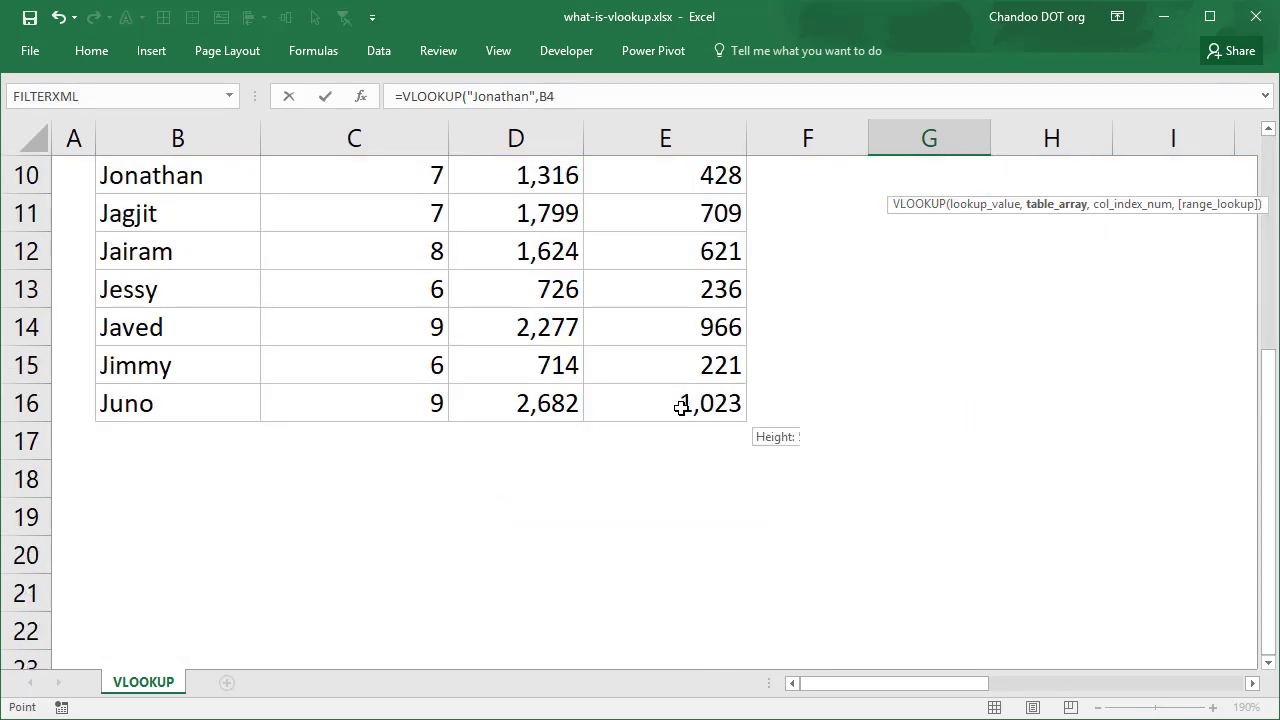
{"action": "left_click", "coordinate": [680, 407], "text": "shift"}
{"action": "scroll", "coordinate": [680, 407], "scroll_direction": "up", "scroll_amount": 3}
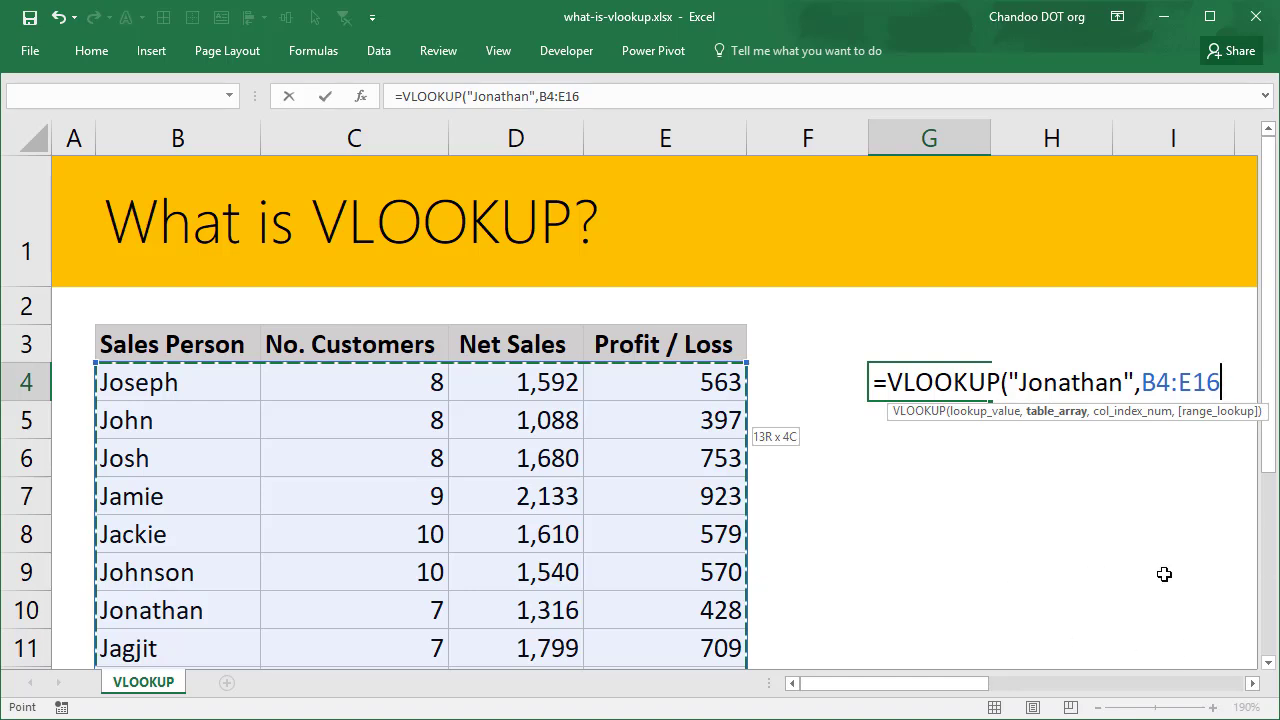
{"action": "type", "text": ","}
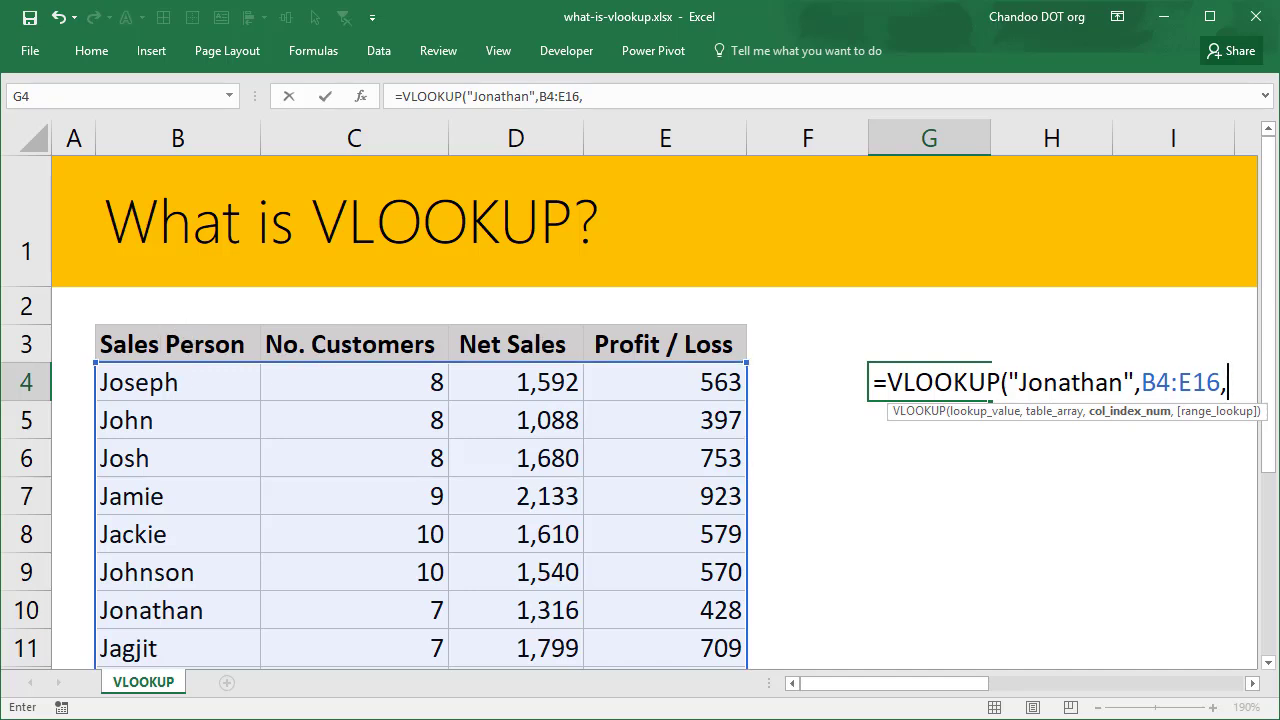
- Finish G4 as =VLOOKUP("Jonathan",B4:E16,3,FALSE), which returns 1316
{"action": "type", "text": "3,"}
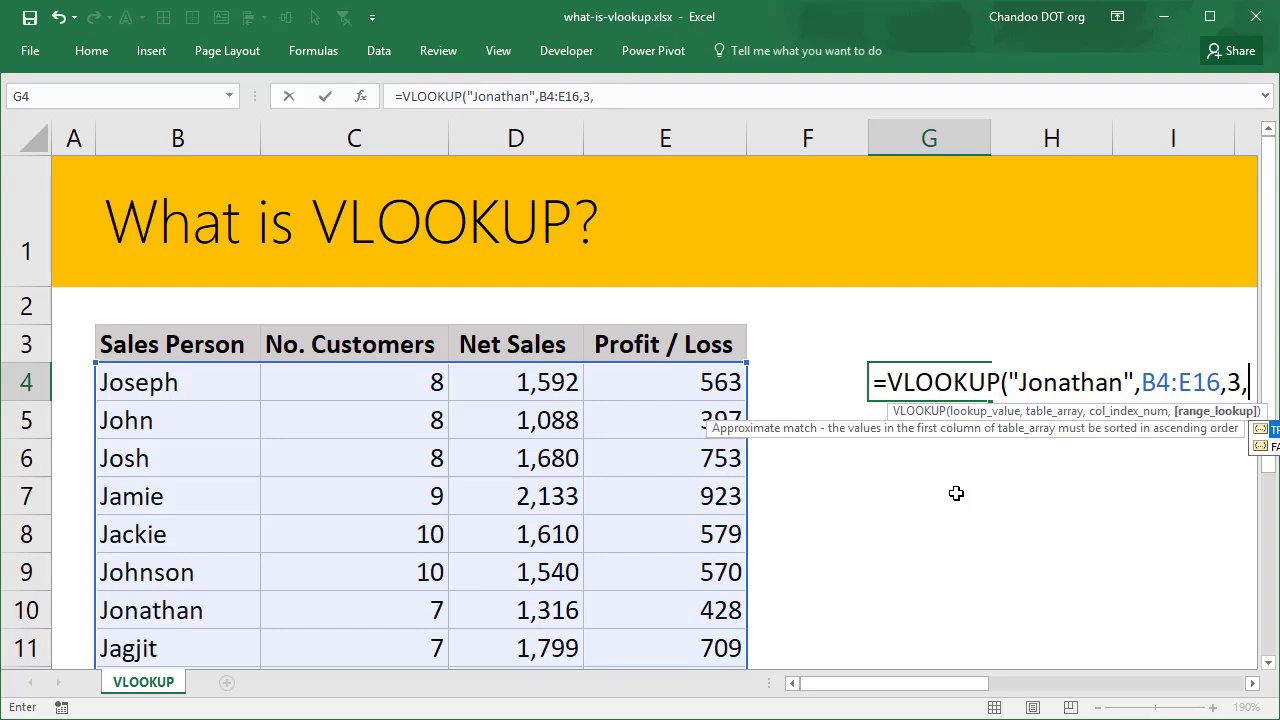
{"action": "left_click_drag", "start_coordinate": [920, 684], "coordinate": [952, 587]}
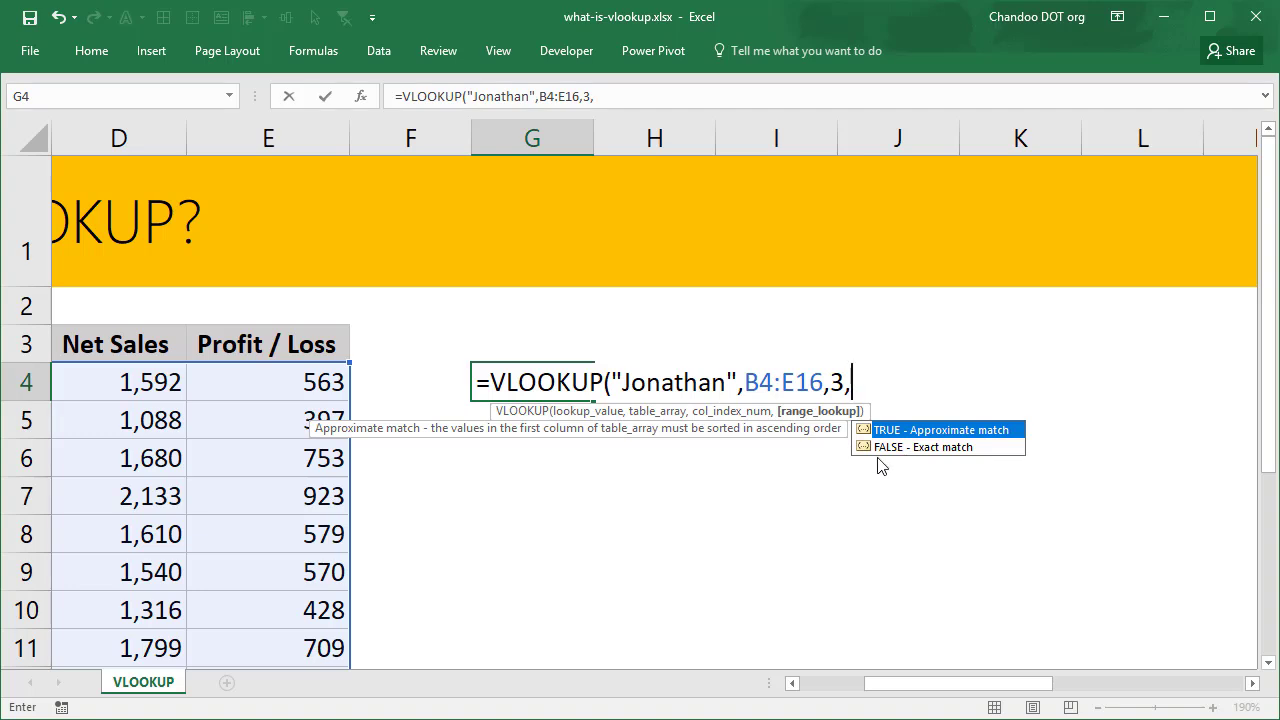
{"action": "type", "text": "false)"}
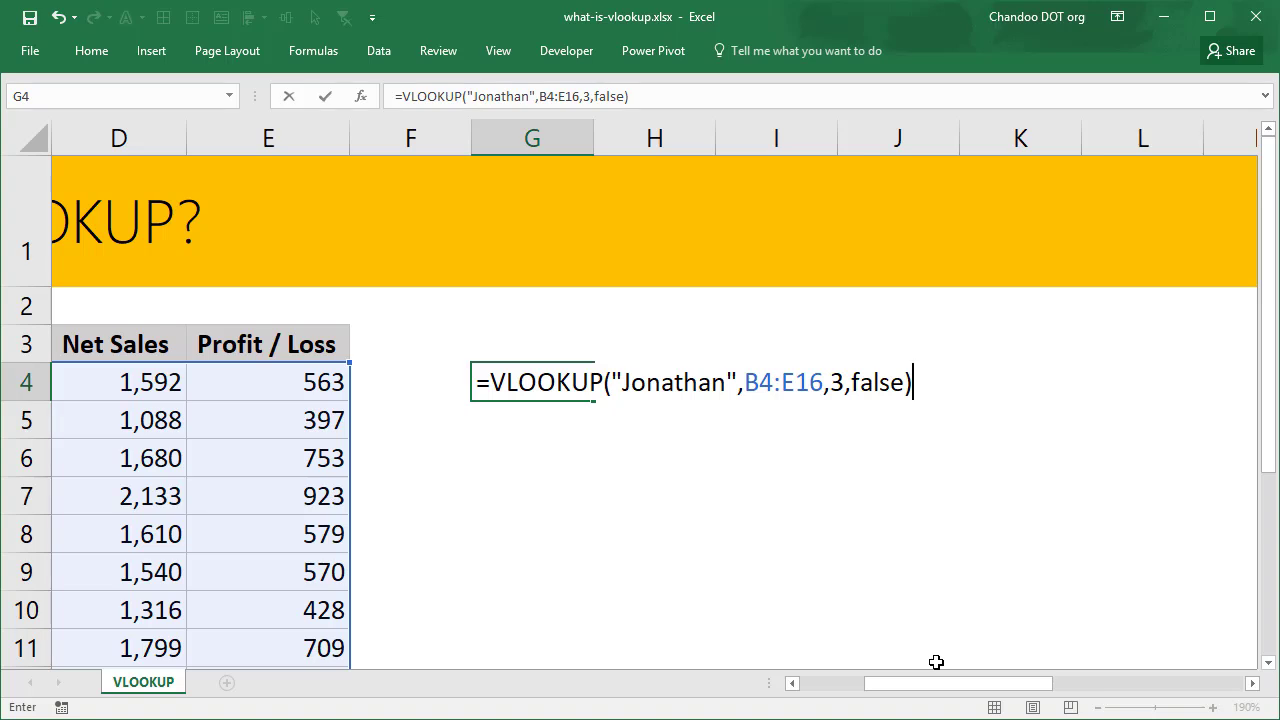
{"action": "key", "text": "Return"}
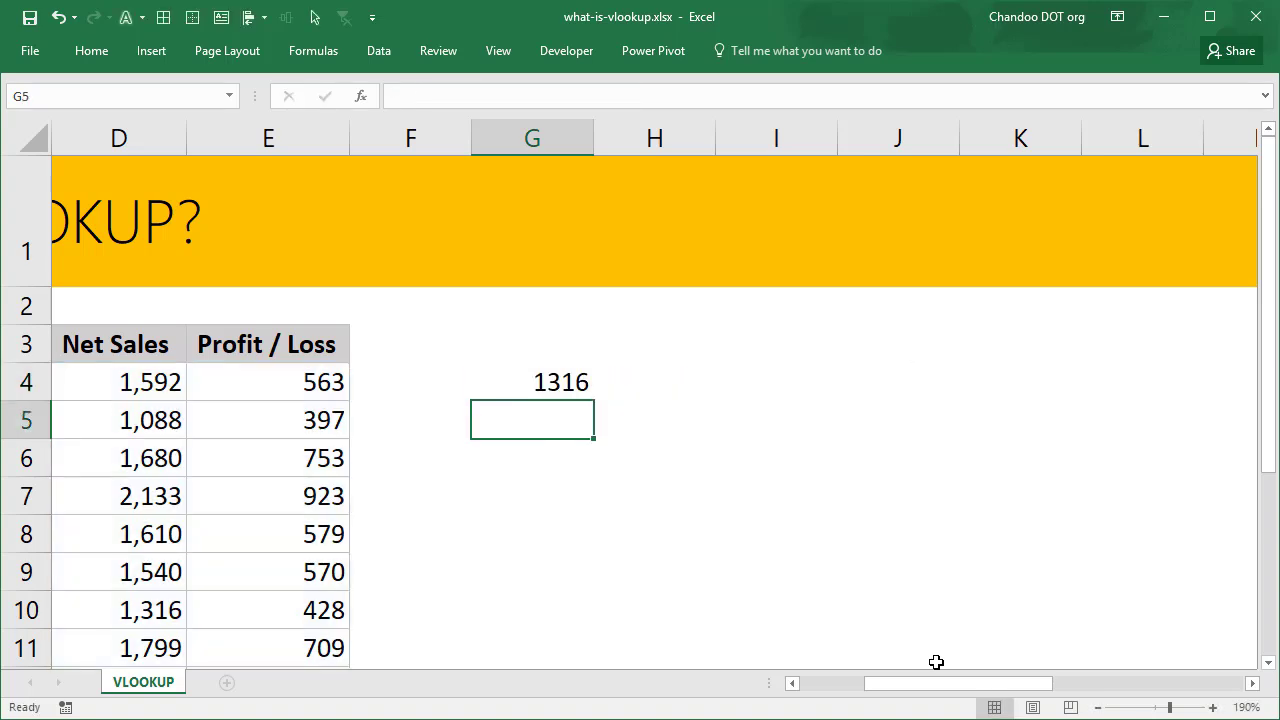
- Compare G4's formula and its ranges with Jonathan's Net Sales in D10
{"action": "left_click", "coordinate": [545, 380]}
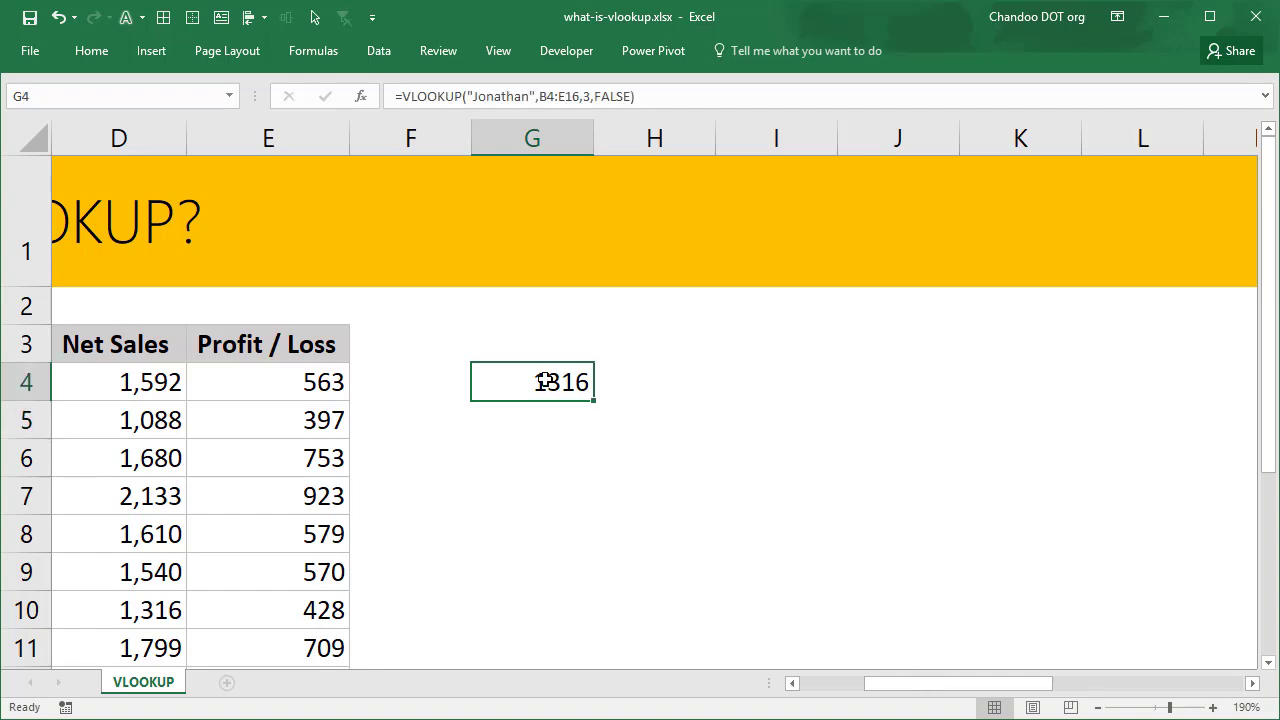
{"action": "left_click_drag", "start_coordinate": [912, 684], "coordinate": [840, 686]}
{"action": "left_click", "coordinate": [570, 614]}
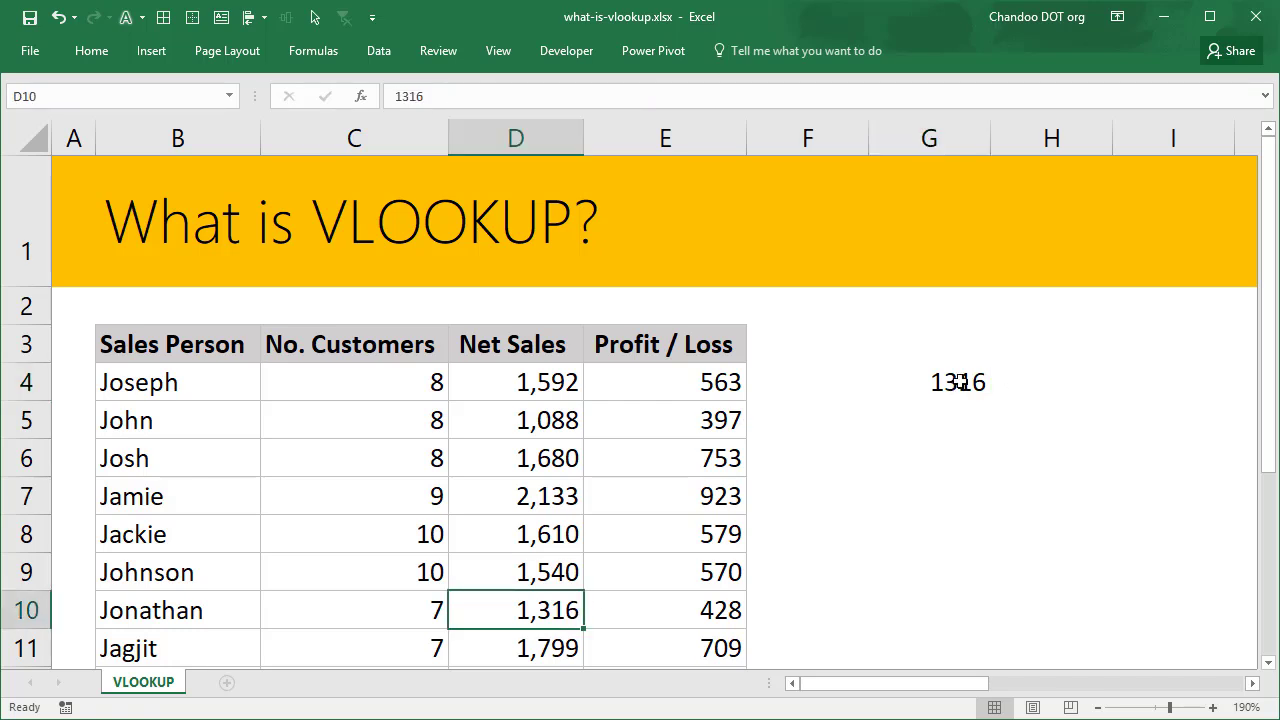
{"action": "left_click", "coordinate": [957, 383]}
{"action": "key", "text": "F2"}
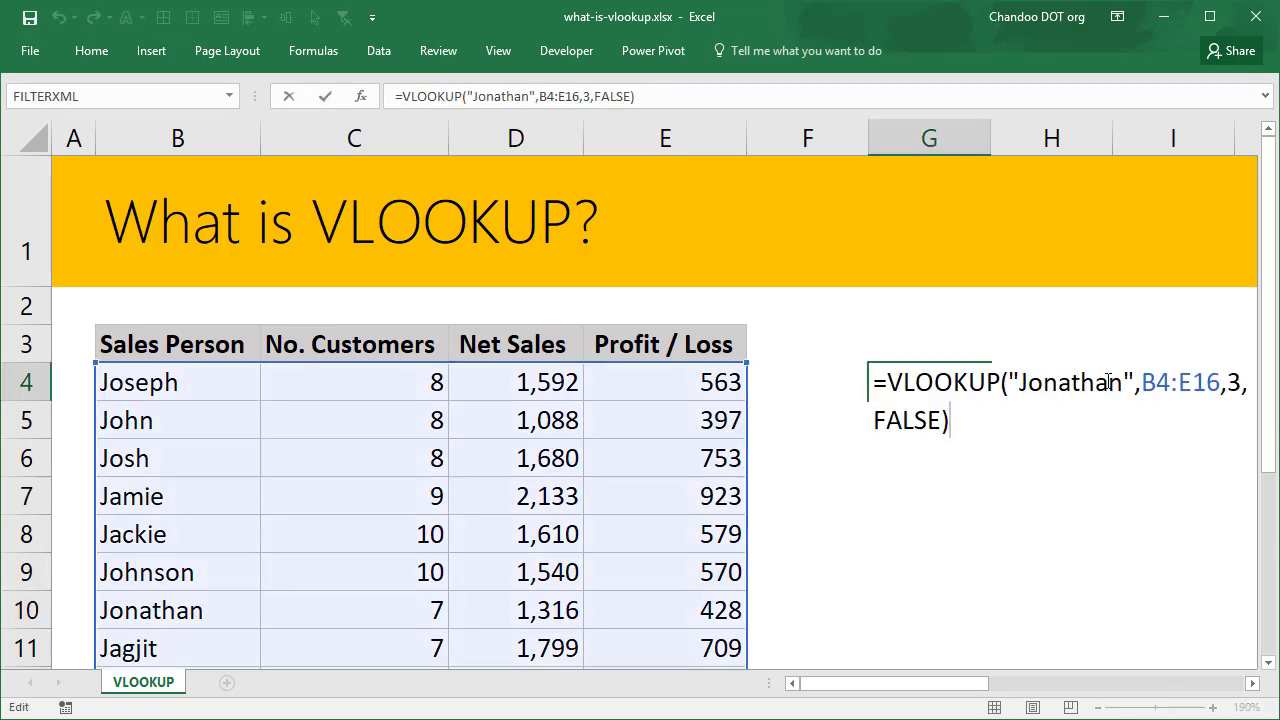
{"action": "key", "text": "Escape"}
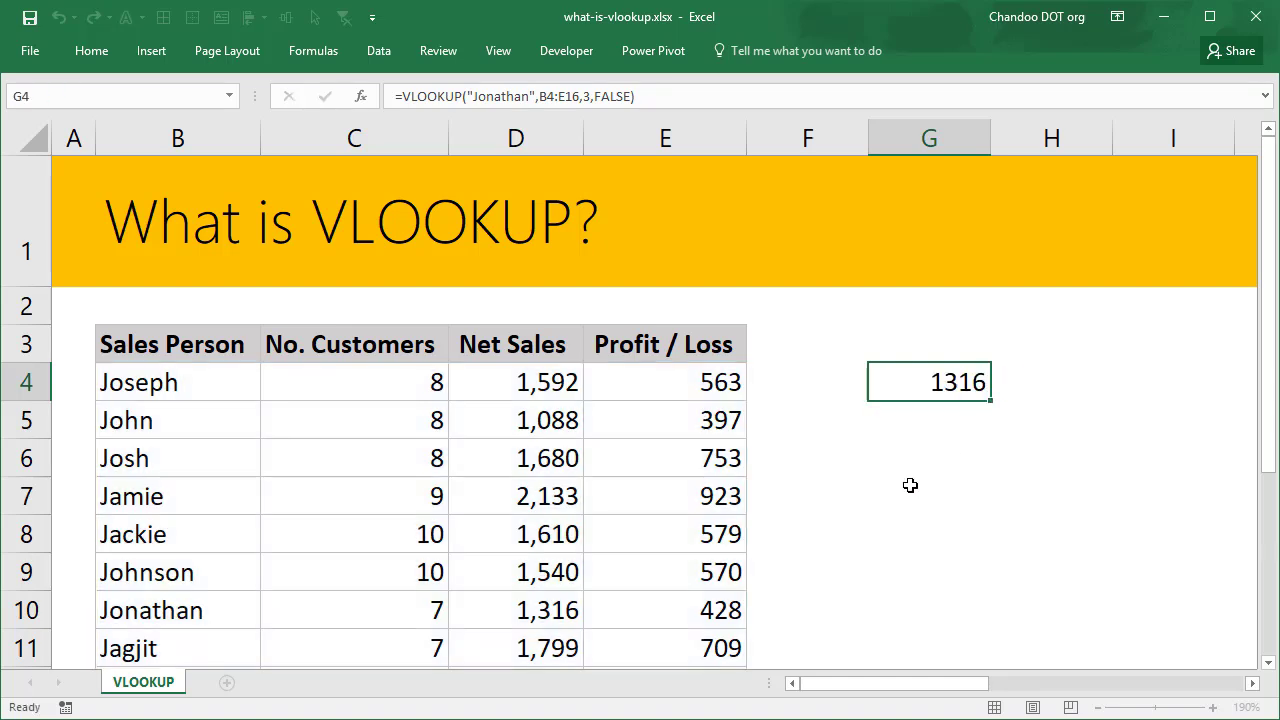
- Enter the name Jonathan in G6
{"action": "left_click", "coordinate": [910, 448]}
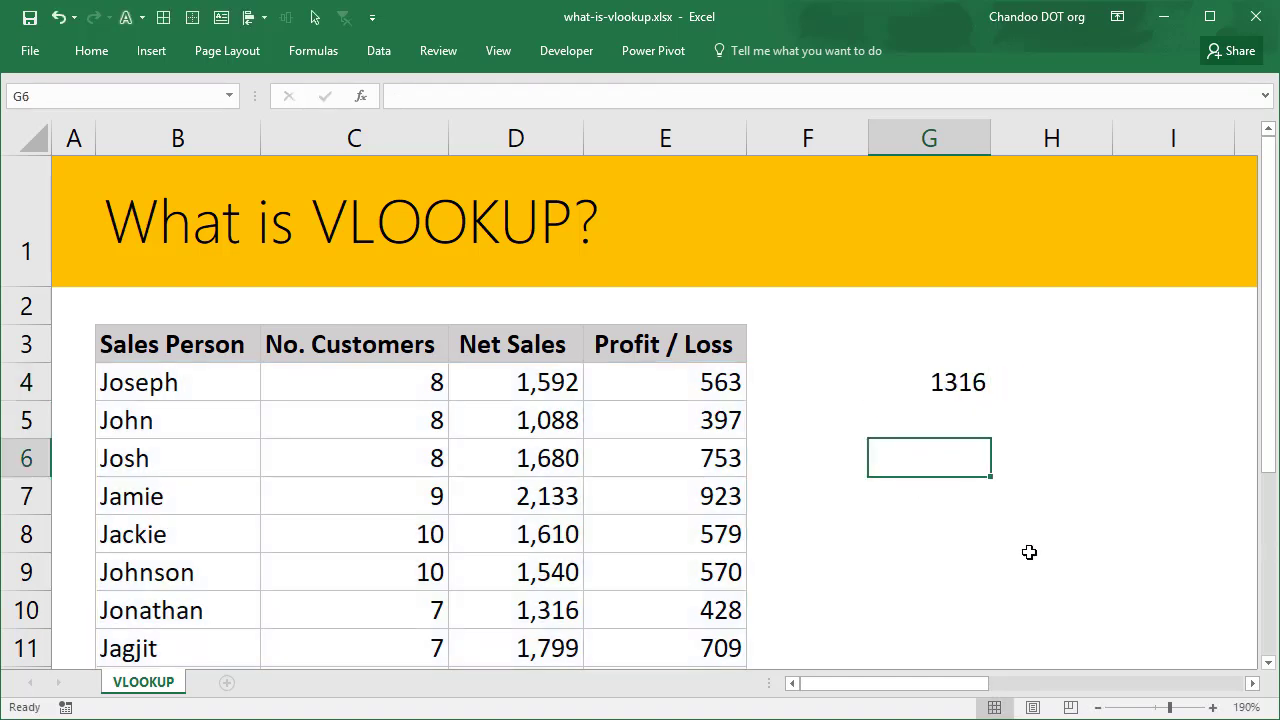
{"action": "type", "text": "Jonath"}
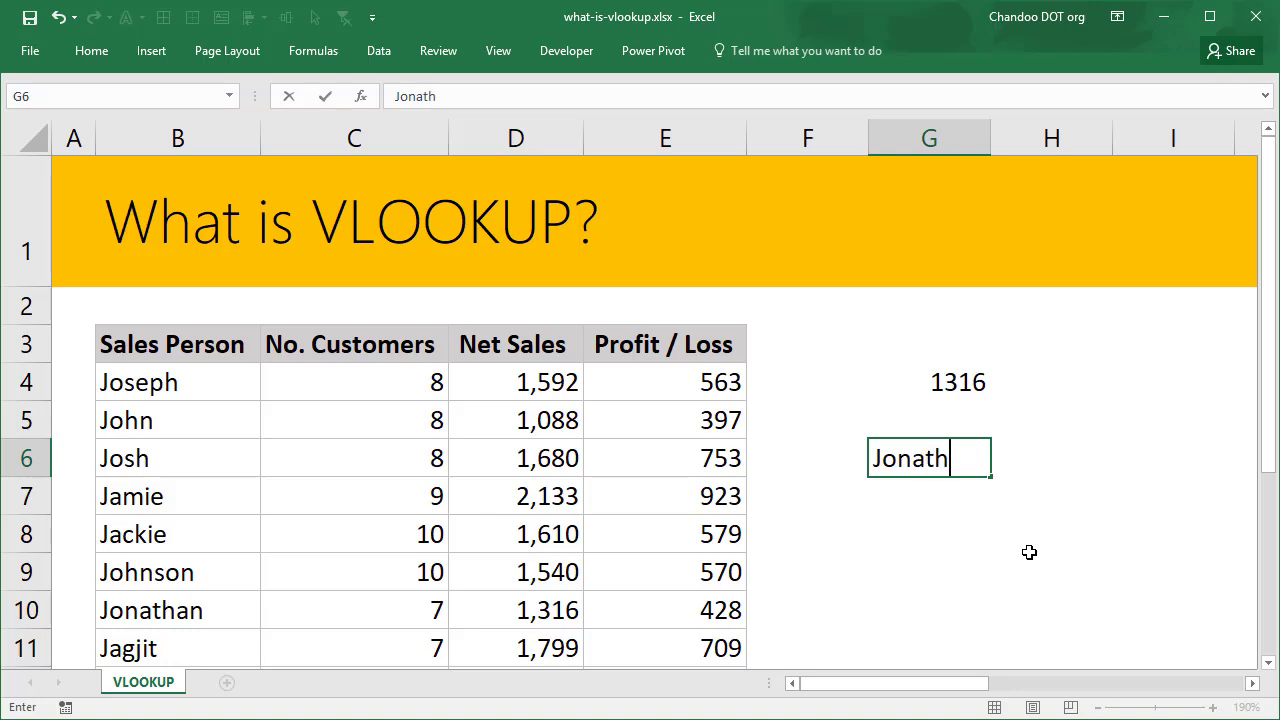
{"action": "type", "text": "an"}
{"action": "key", "text": "Return"}
- In G7, enter =VLOOKUP(G6,B4:E16,3,false) so it returns 1316
{"action": "type", "text": "=vl"}
{"action": "key", "text": "Tab"}
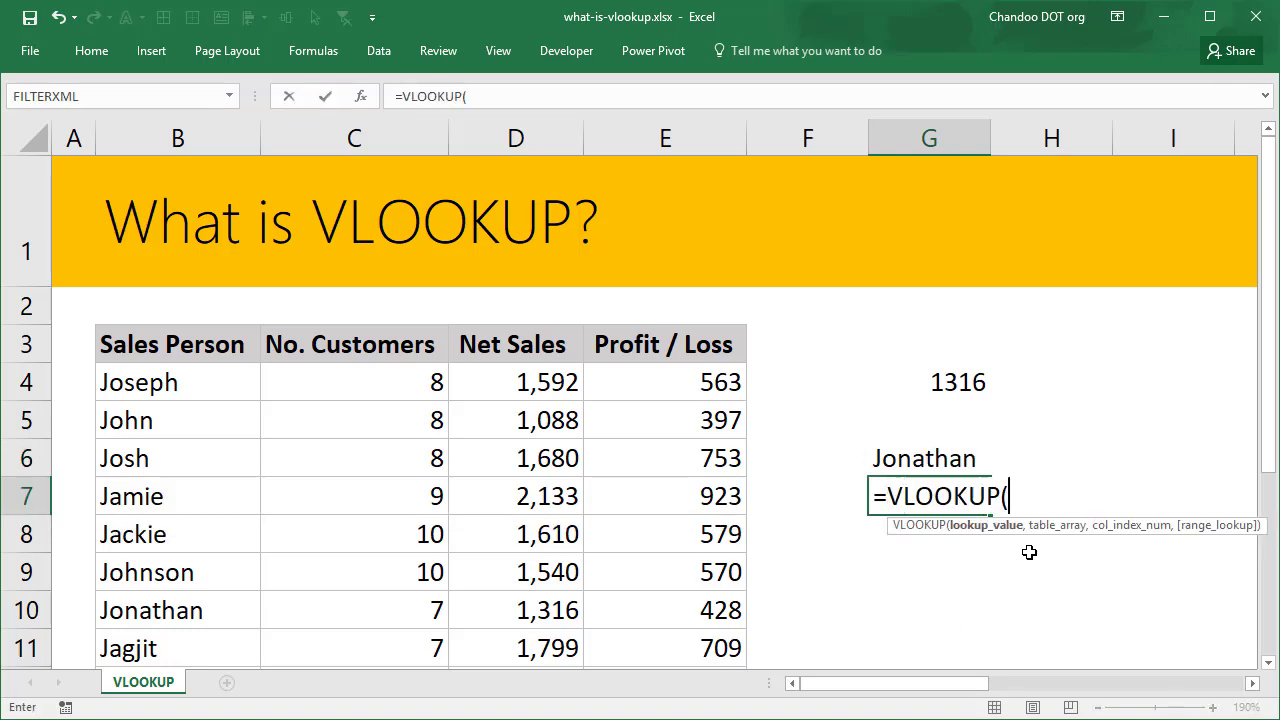
{"action": "key", "text": "Up"}
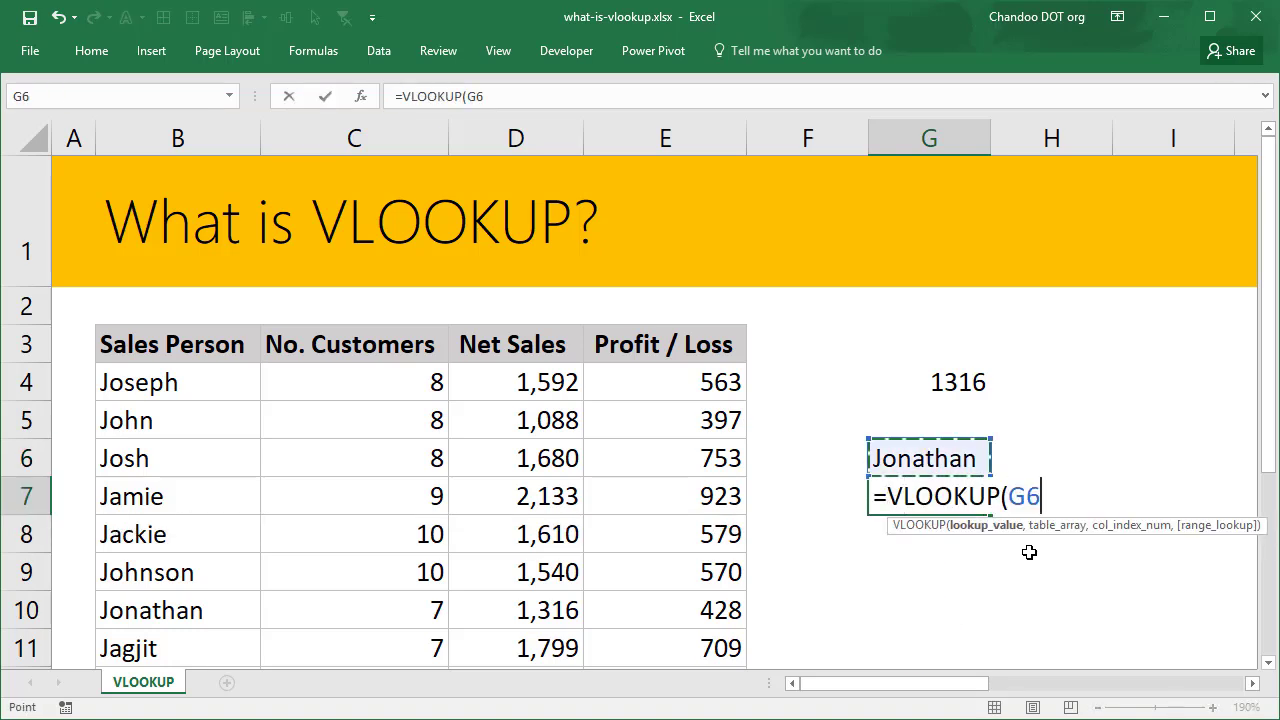
{"action": "type", "text": ","}
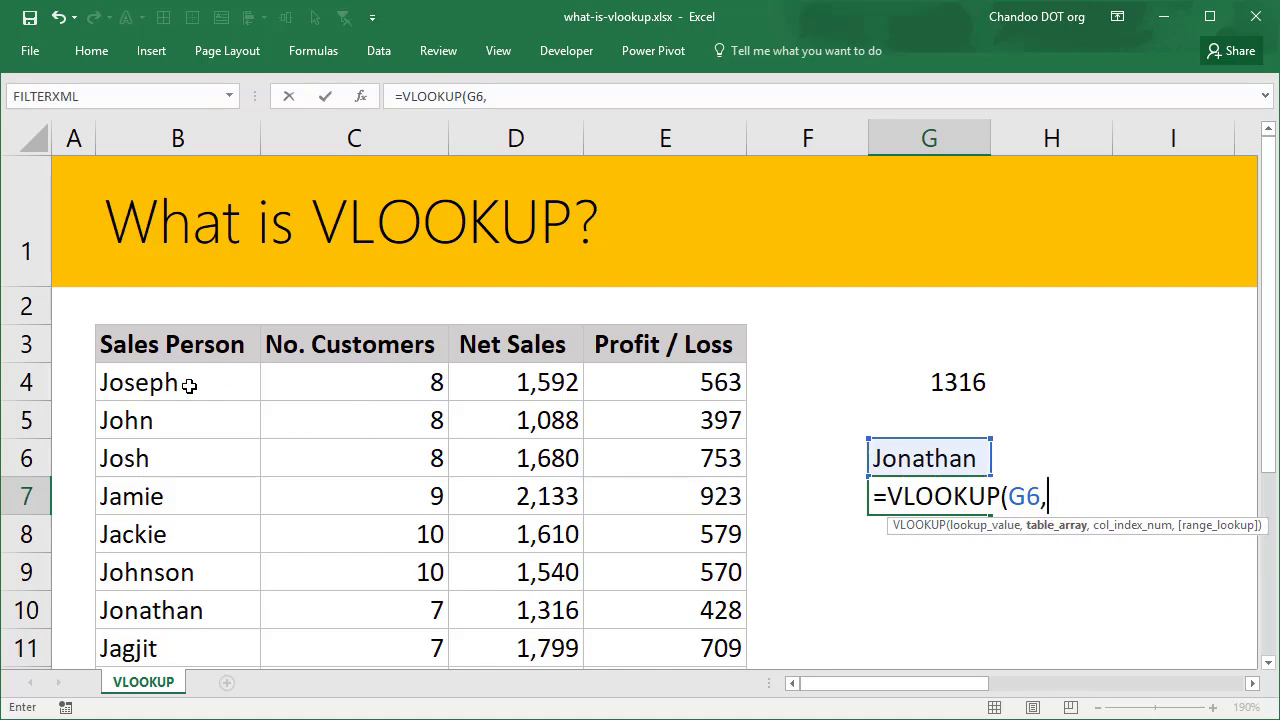
{"action": "left_click", "coordinate": [184, 389]}
{"action": "key", "text": "ctrl+shift+Down"}
{"action": "key", "text": "ctrl+shift+Right"}
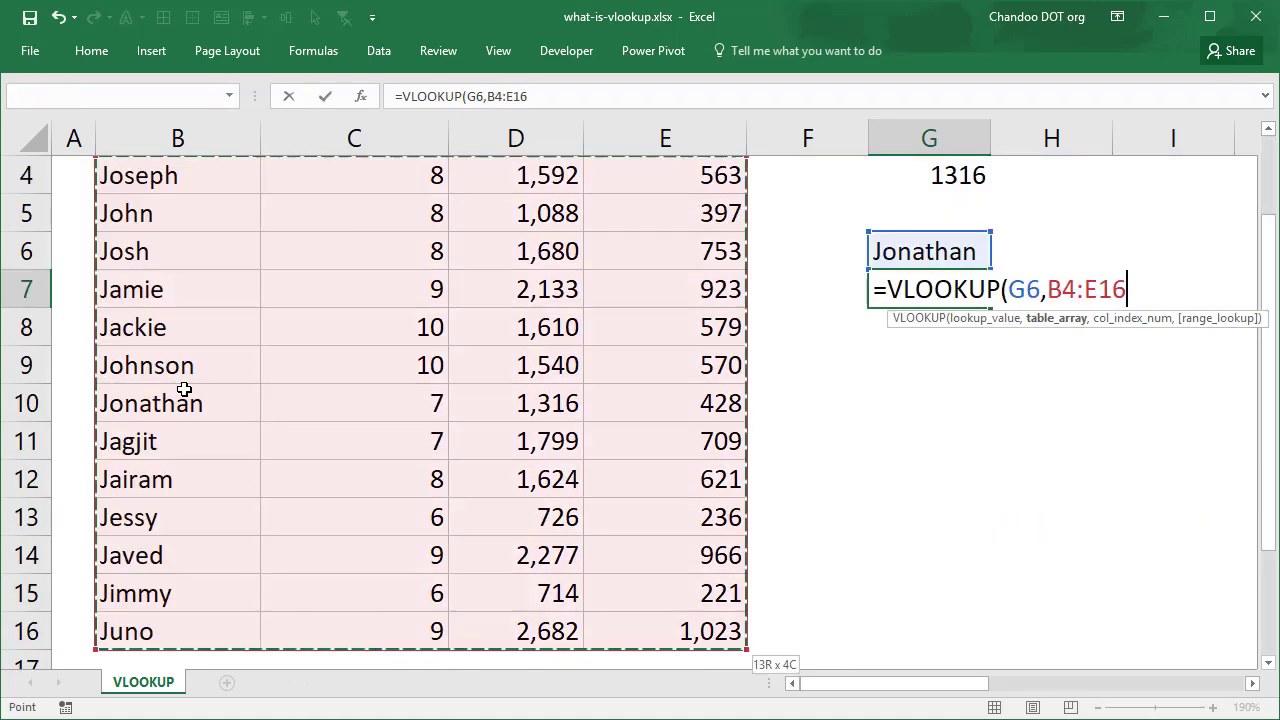
{"action": "type", "text": ",3,"}
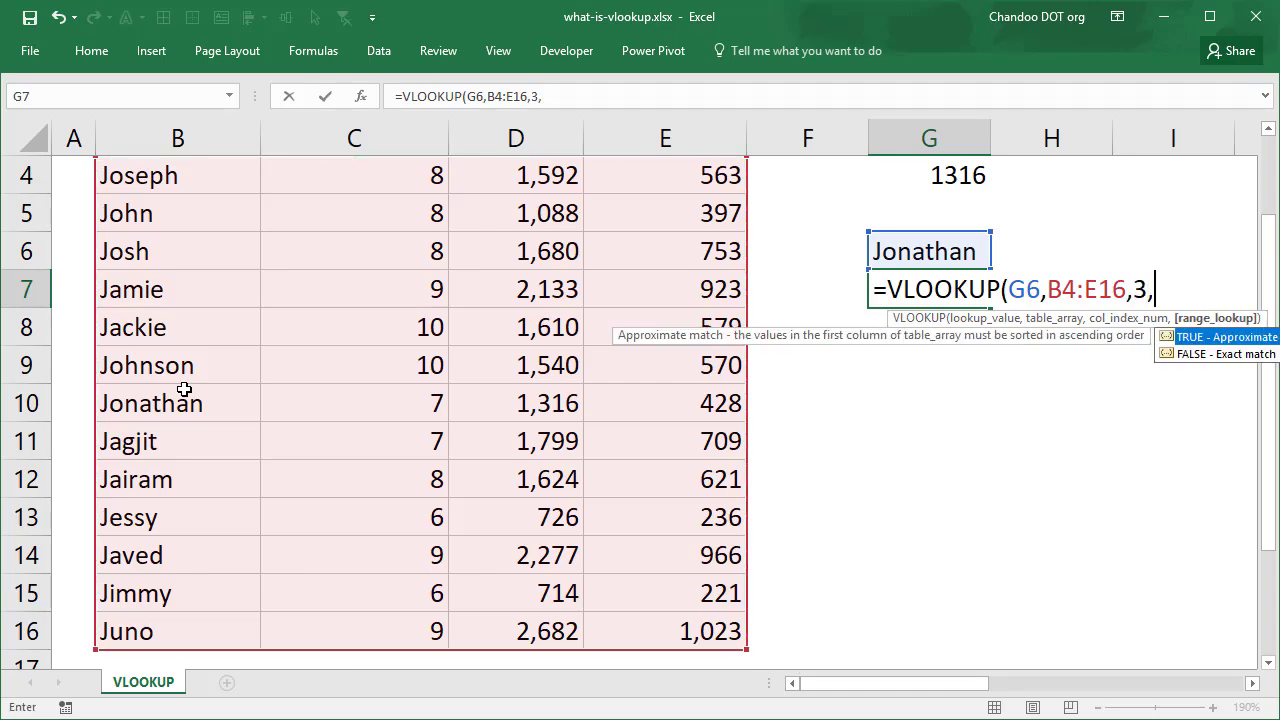
{"action": "type", "text": "false)"}
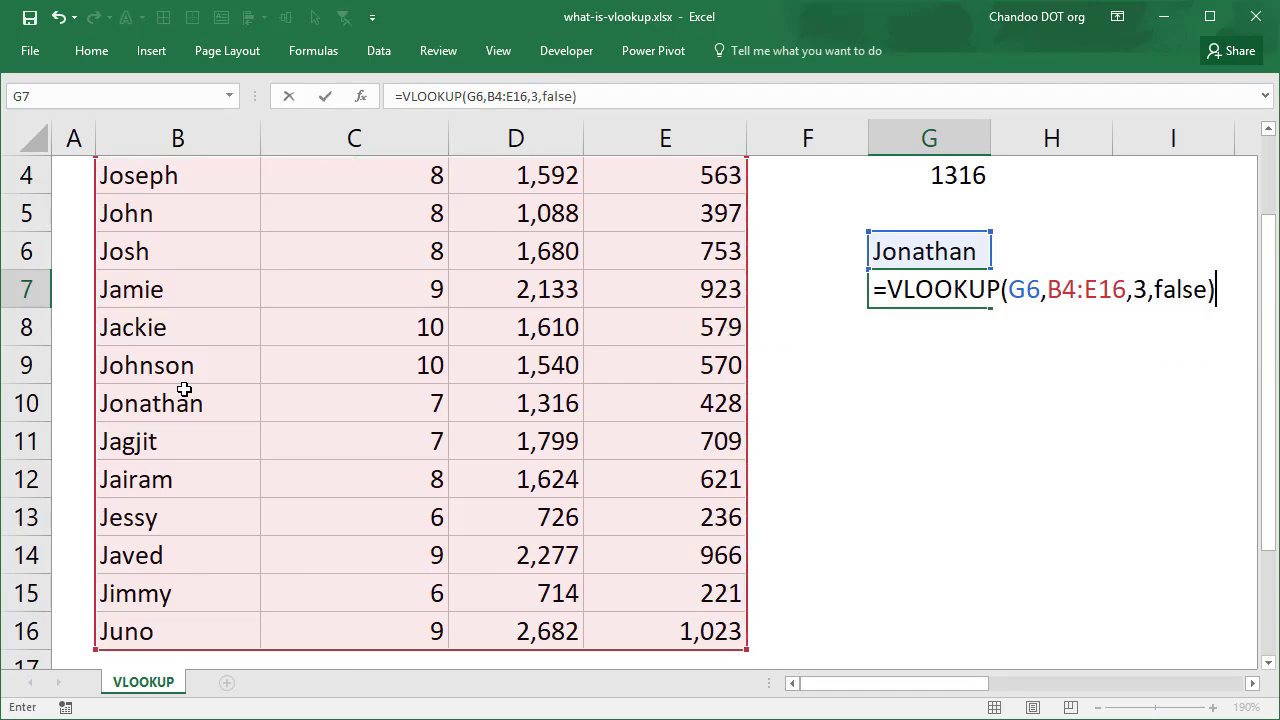
{"action": "key", "text": "Return"}
- Try Jamie, Jimmy, then Jo in G6, leaving G7 showing #N/A
{"action": "scroll", "coordinate": [946, 500], "scroll_direction": "up", "scroll_amount": 1}
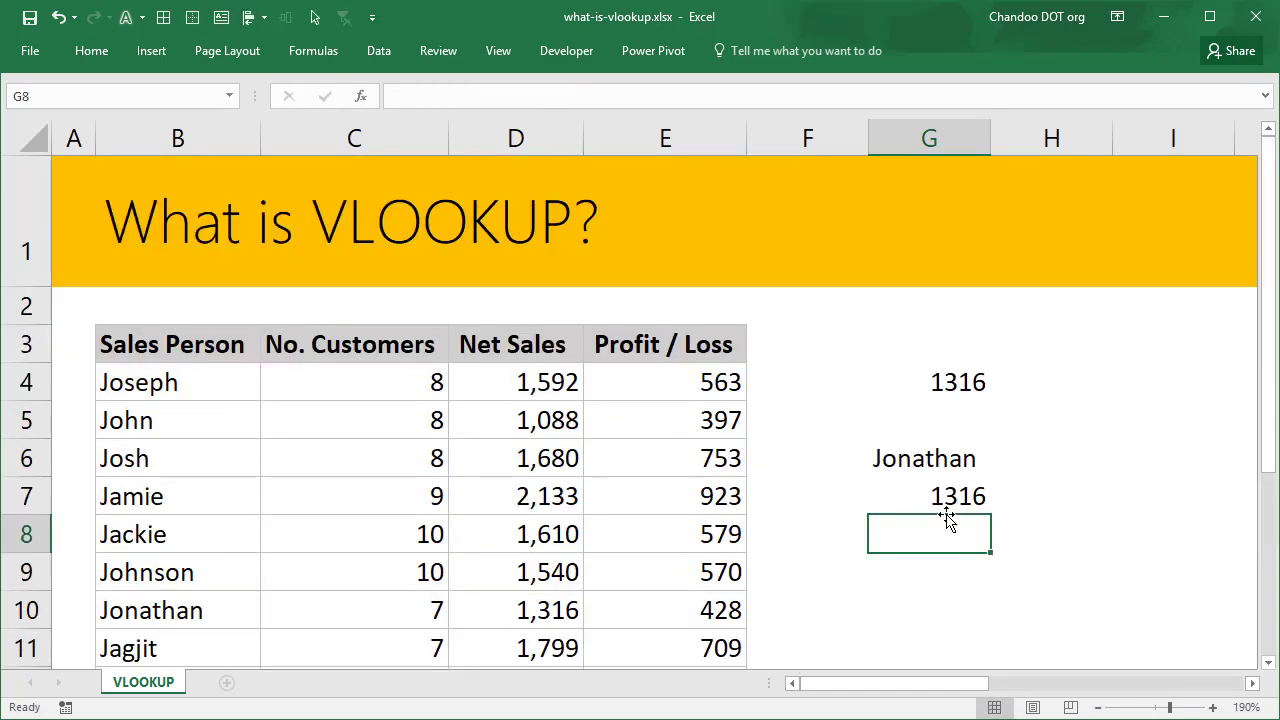
{"action": "left_click", "coordinate": [946, 460]}
{"action": "type", "text": "Jamie"}
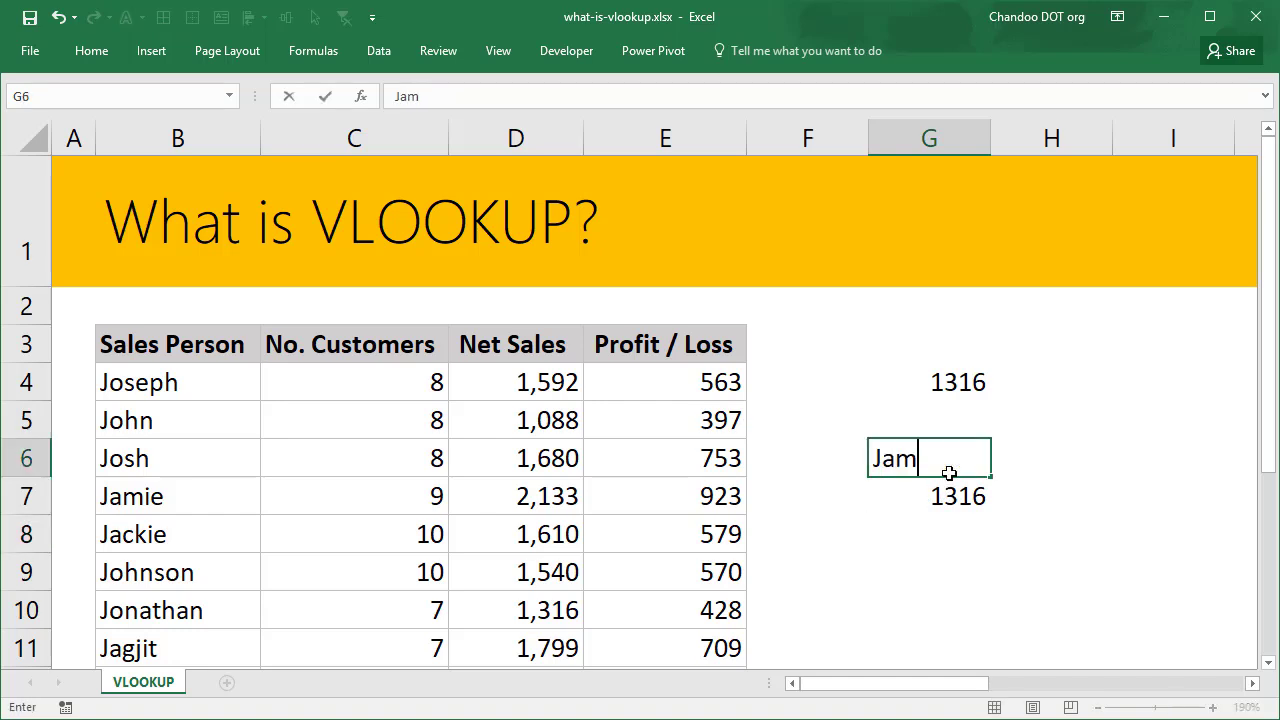
{"action": "key", "text": "Return"}
{"action": "left_click", "coordinate": [949, 473]}
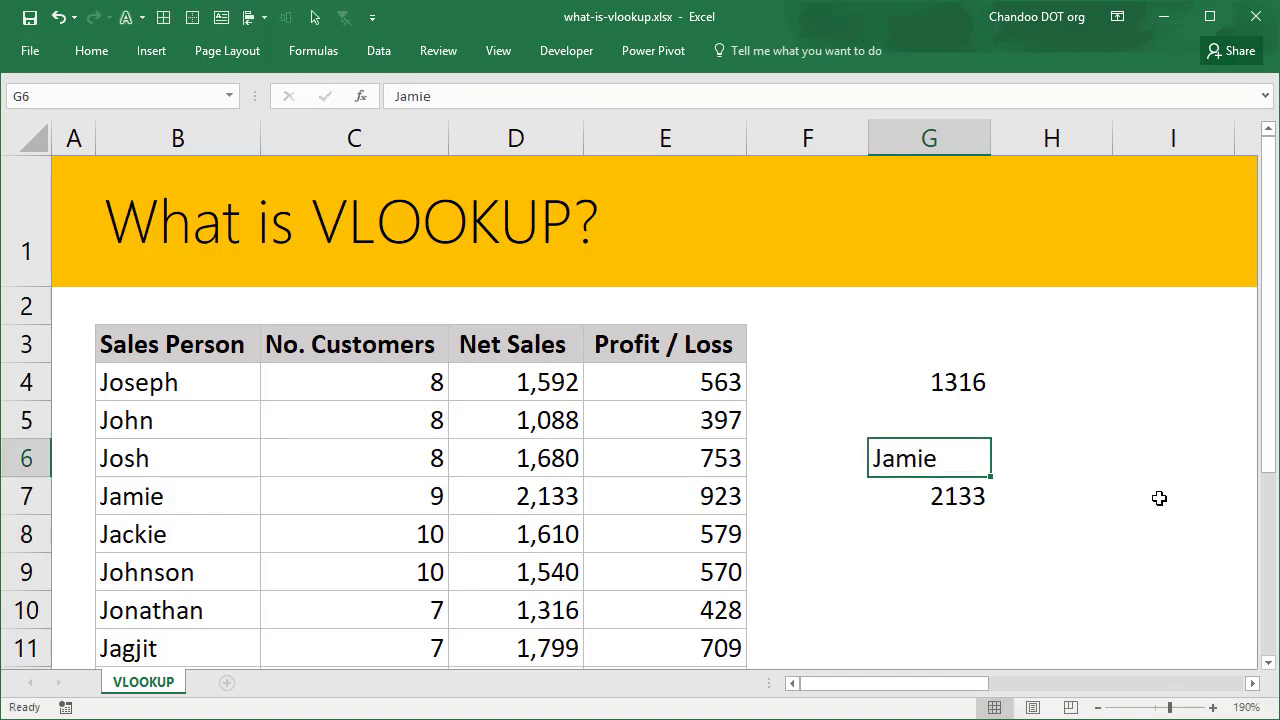
{"action": "type", "text": "Jimmy"}
{"action": "key", "text": "Return"}
{"action": "key", "text": "Up"}
{"action": "type", "text": "Jo"}
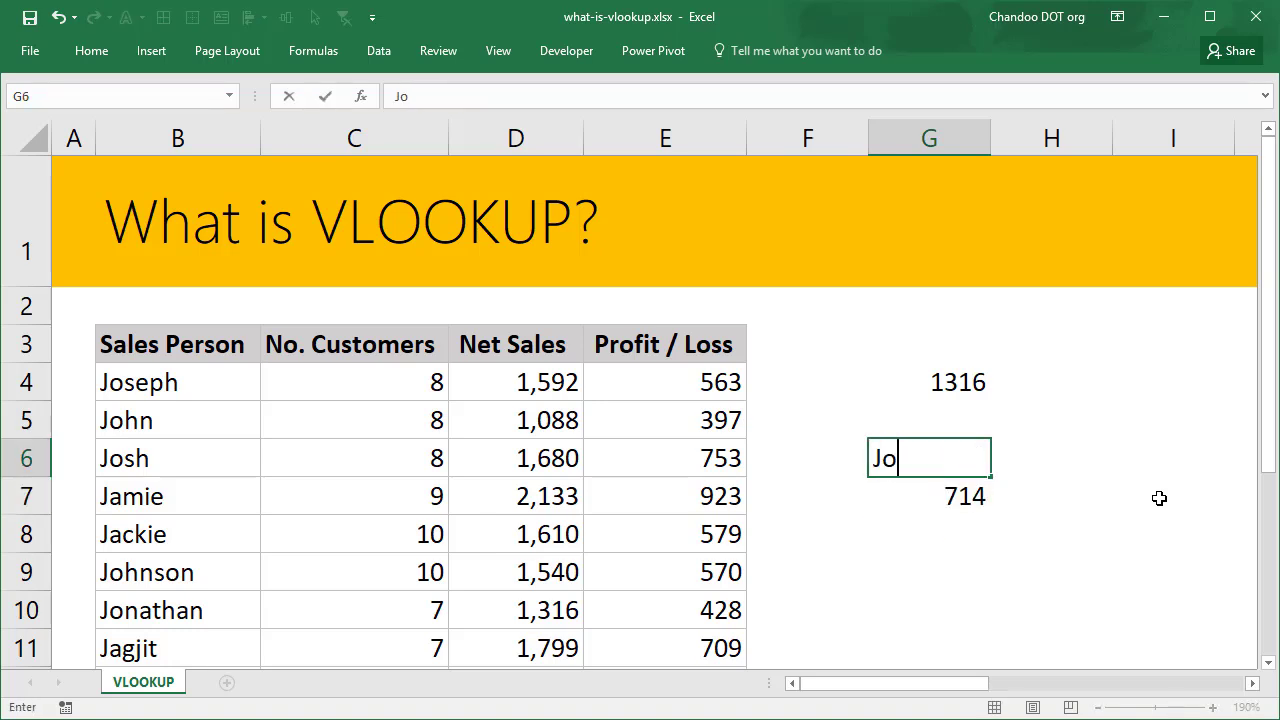
{"action": "key", "text": "Return"}
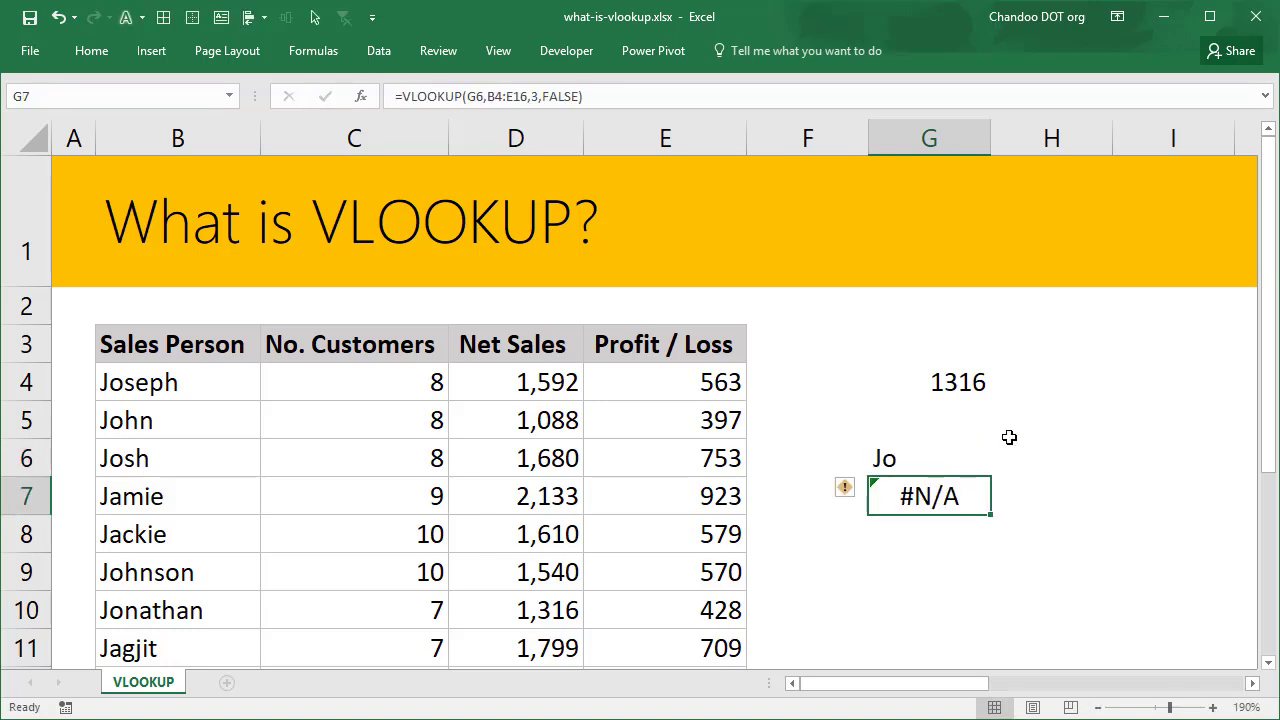
{"action": "scroll", "coordinate": [1002, 508], "scroll_direction": "down", "scroll_amount": 2}
{"action": "scroll", "coordinate": [1002, 508], "scroll_direction": "up", "scroll_amount": 2}
- Wrap G7's lookup in IFERROR so it shows "Cannot find" instead of #N/A
{"action": "double_click", "coordinate": [944, 496]}
{"action": "key", "text": "Escape"}
{"action": "double_click", "coordinate": [912, 494]}
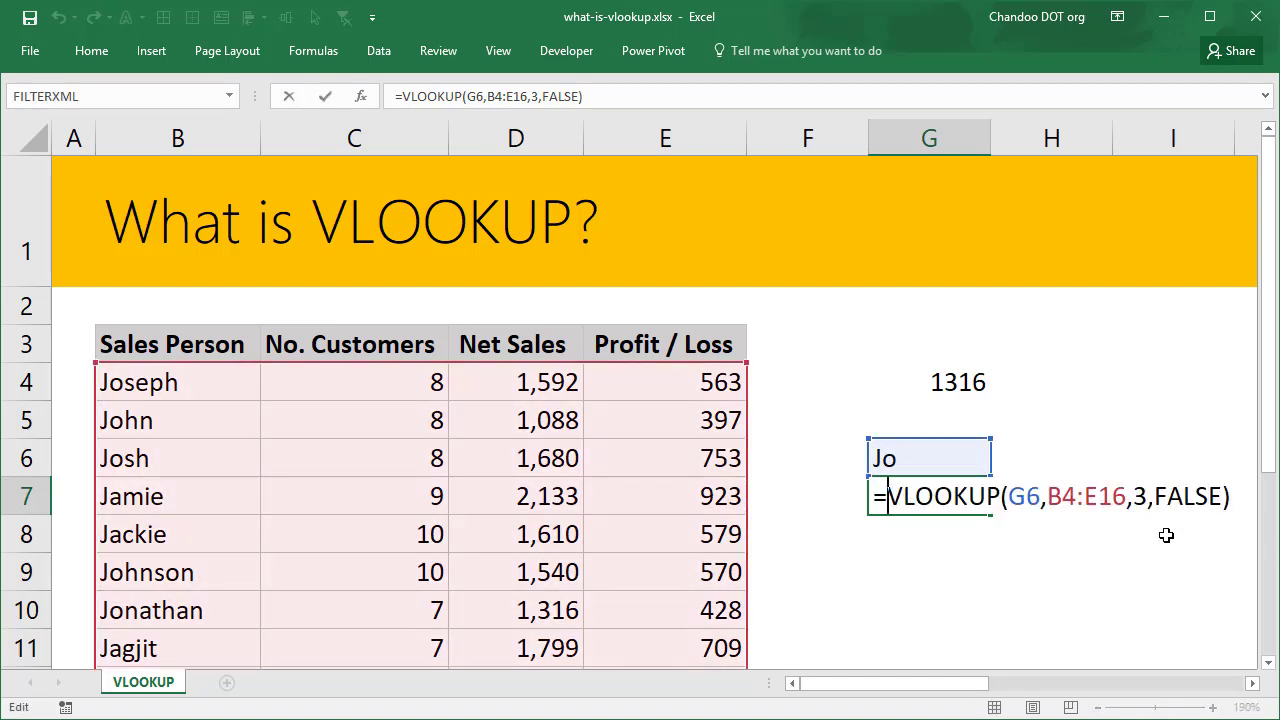
{"action": "type", "text": "IF"}
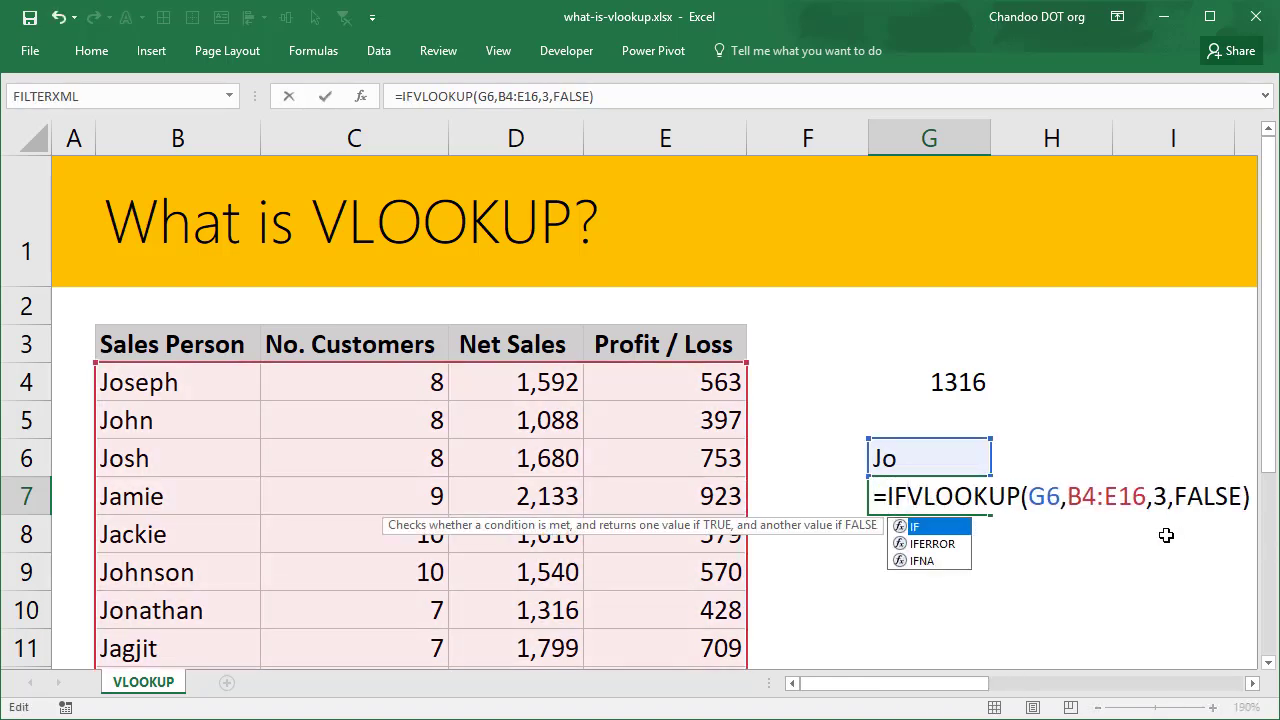
{"action": "type", "text": "ERROR("}
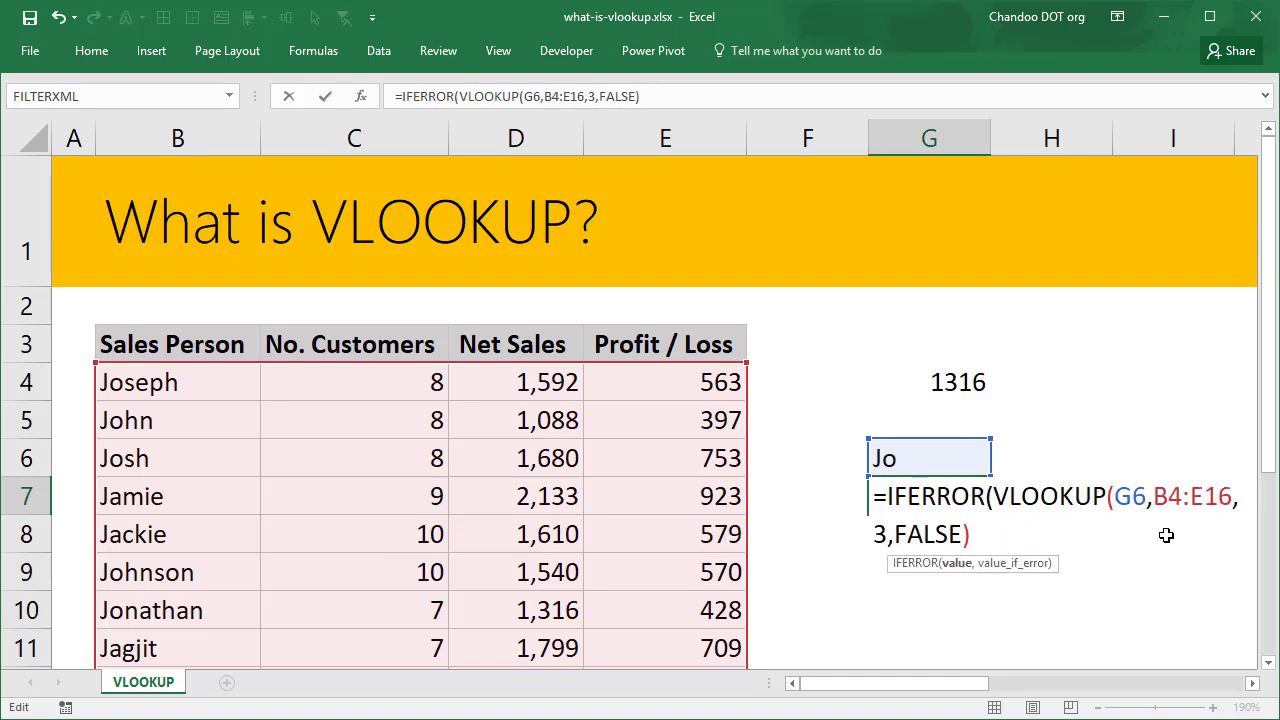
{"action": "type", "text": ","}
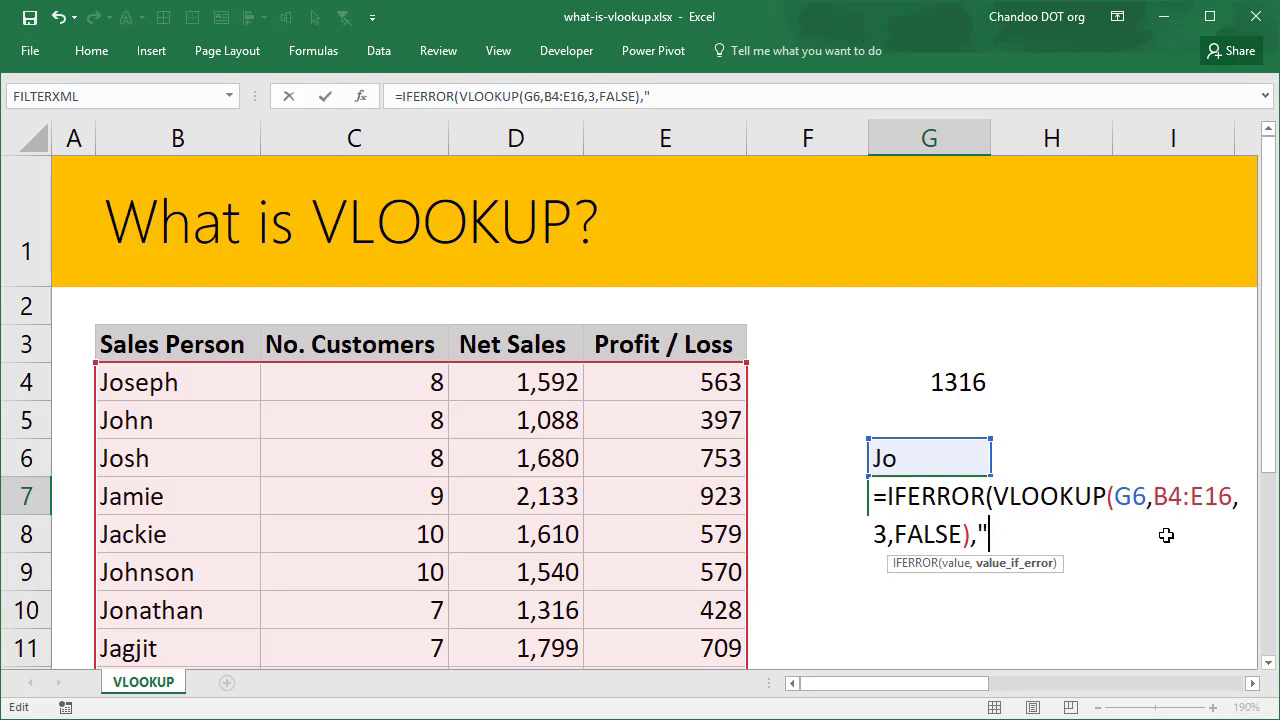
{"action": "type", "text": "Cannot i"}
{"action": "type", "text": "n"}
{"action": "key", "text": "BackSpace"}
{"action": "key", "text": "BackSpace"}
{"action": "type", "text": "find"}
{"action": "key", "text": "Return"}
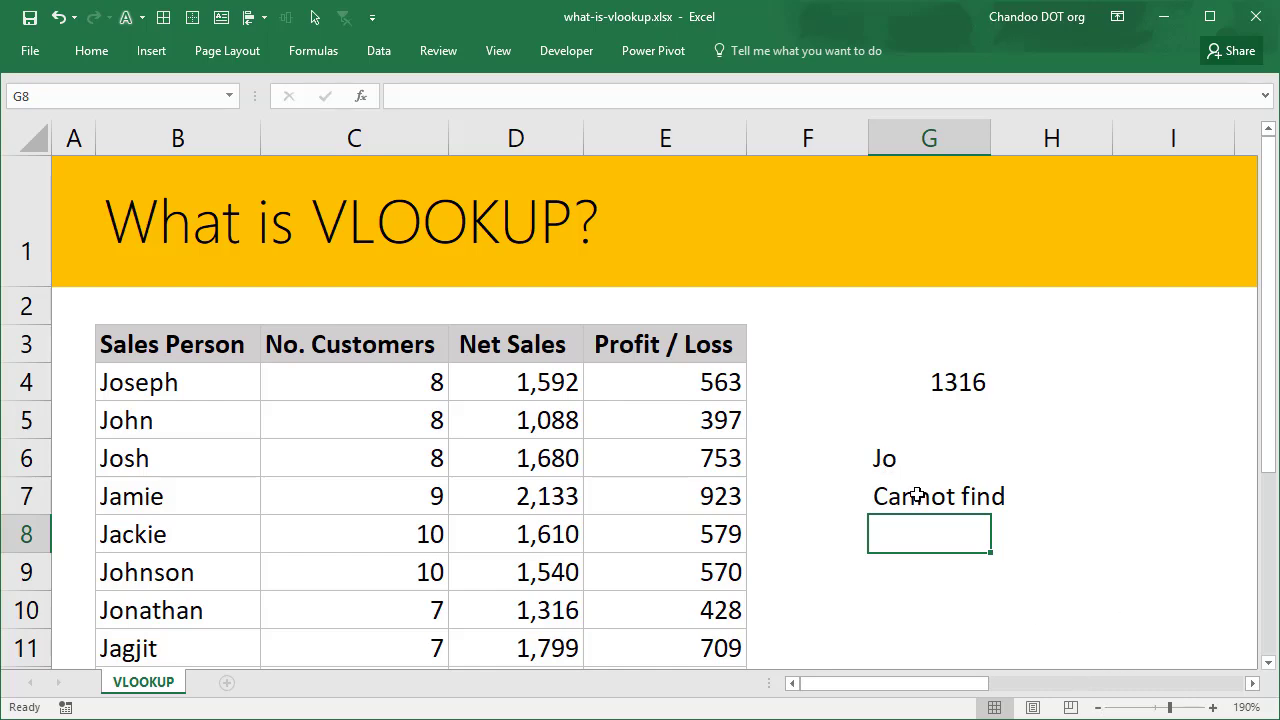
- Zoom the sheet out two steps and select G6
{"action": "left_click", "coordinate": [1098, 708]}
{"action": "left_click", "coordinate": [1098, 708]}
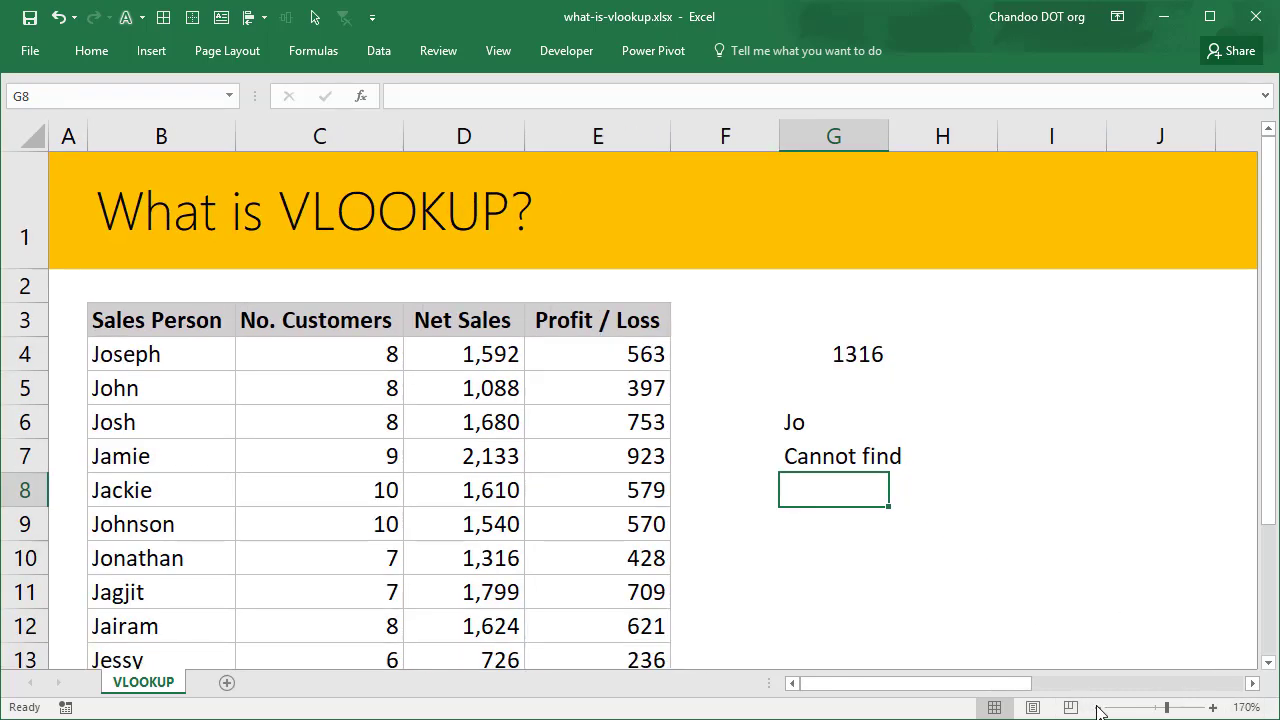
{"action": "left_click", "coordinate": [1098, 708]}
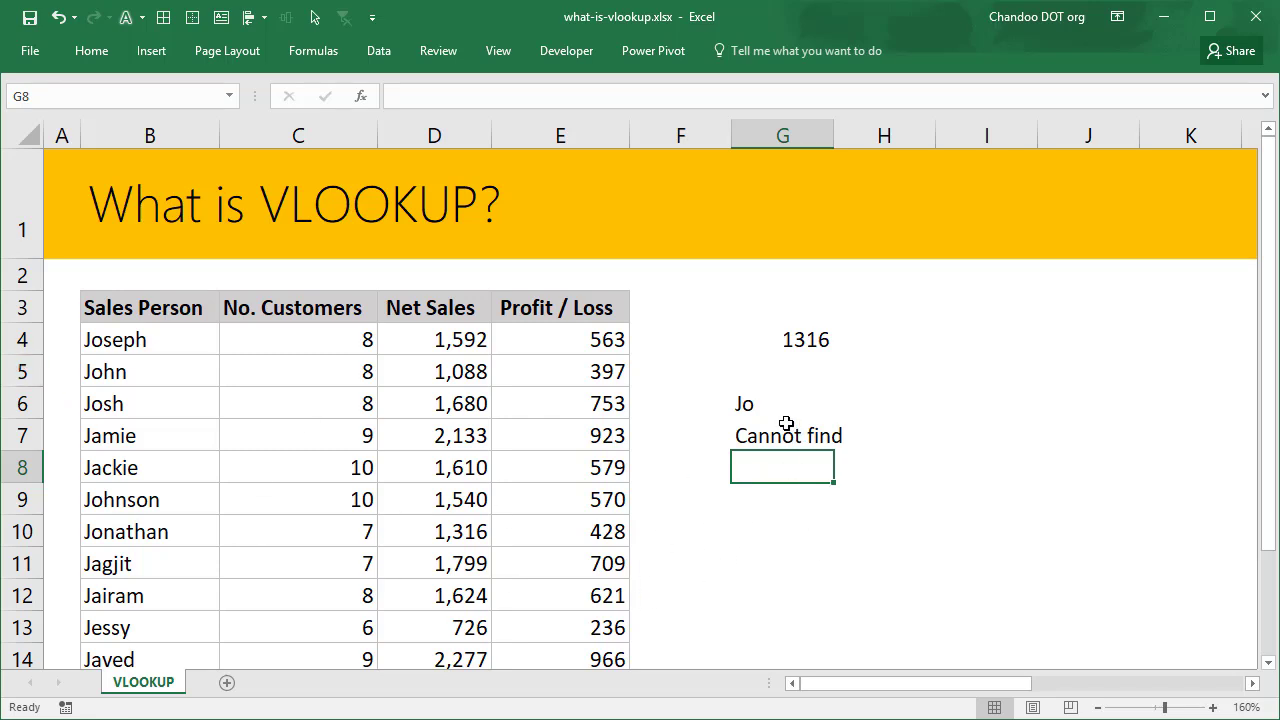
{"action": "left_click", "coordinate": [772, 395]}
{"action": "left_click", "coordinate": [806, 345]}
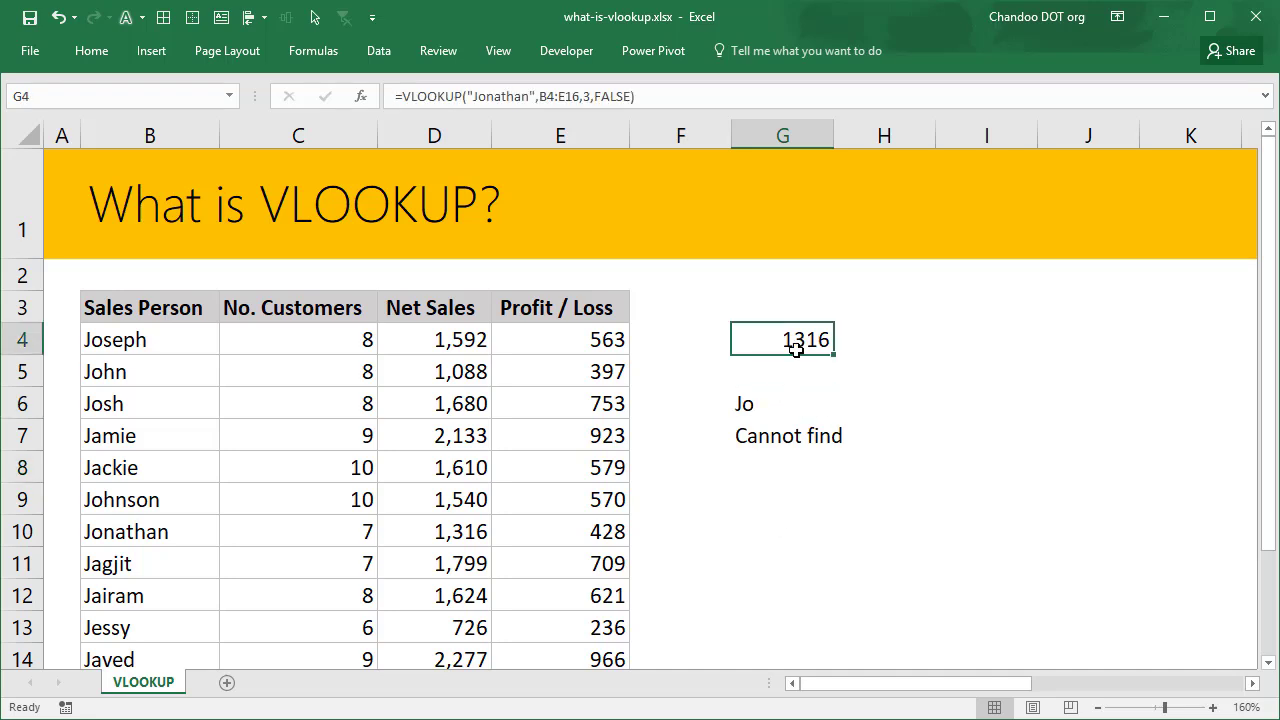
{"action": "double_click", "coordinate": [822, 342]}
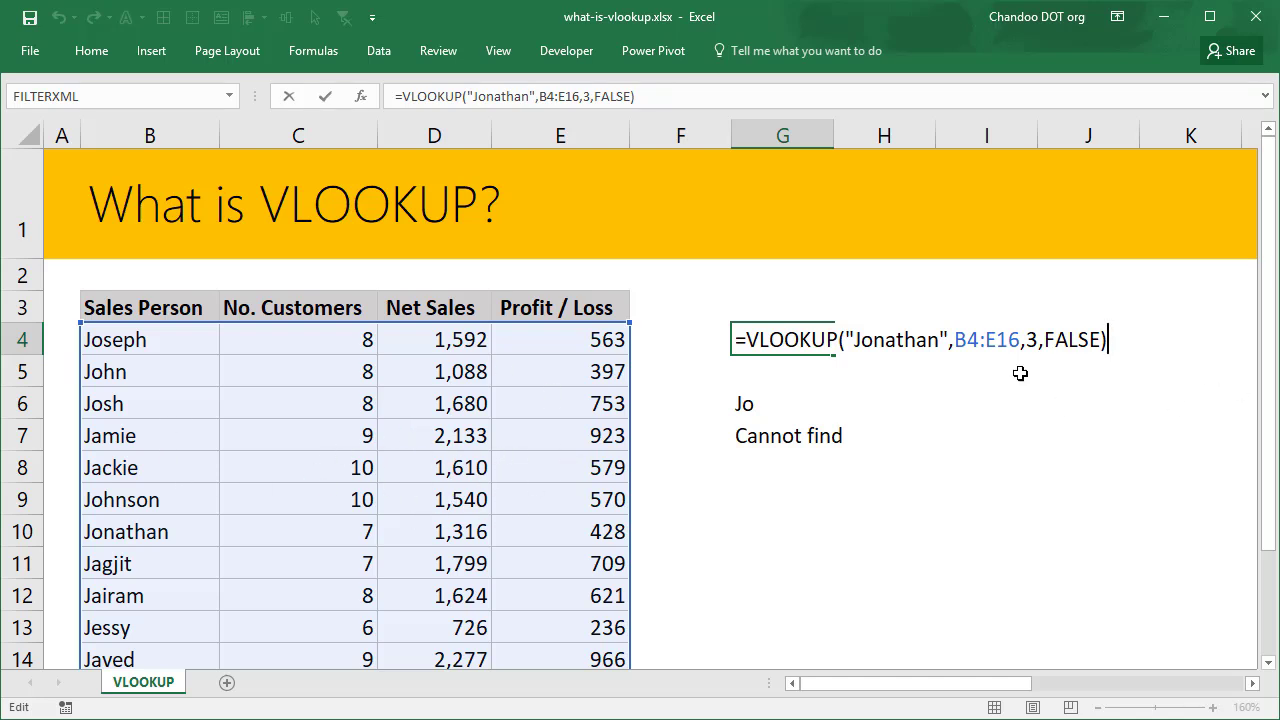
{"action": "key", "text": "ctrl+Return"}
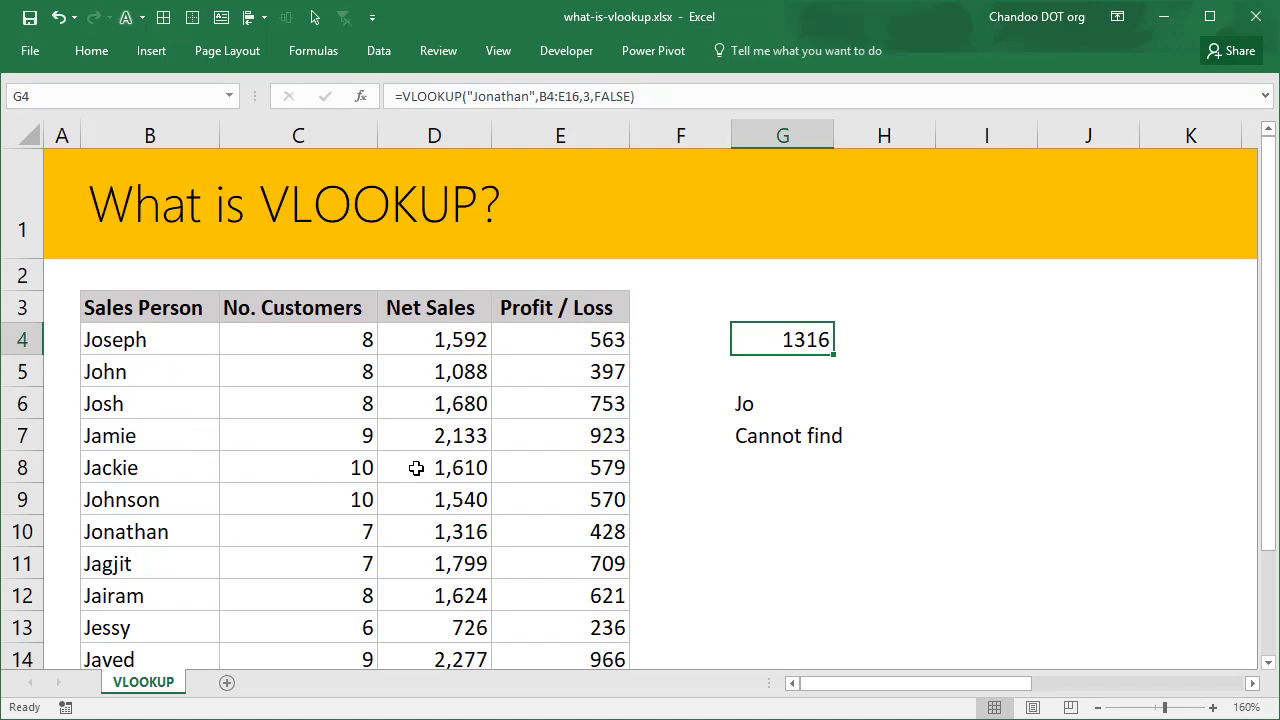
- Copy the sales table B3:E16, headers included
{"action": "left_click", "coordinate": [143, 323]}
{"action": "scroll", "coordinate": [549, 483], "scroll_direction": "down", "scroll_amount": 6}
{"action": "scroll", "coordinate": [569, 419], "scroll_direction": "up", "scroll_amount": 4}
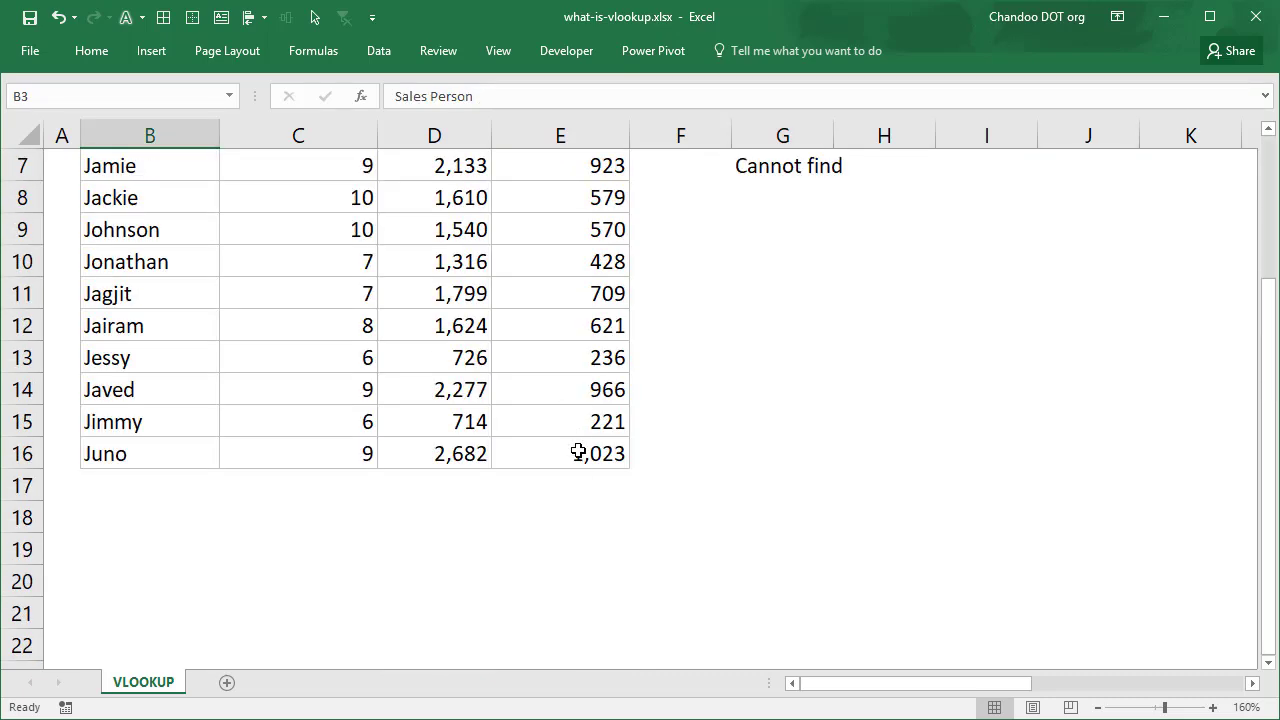
{"action": "left_click", "coordinate": [580, 453], "text": "shift"}
{"action": "key", "text": "ctrl+c"}
{"action": "key", "text": "ctrl+q"}
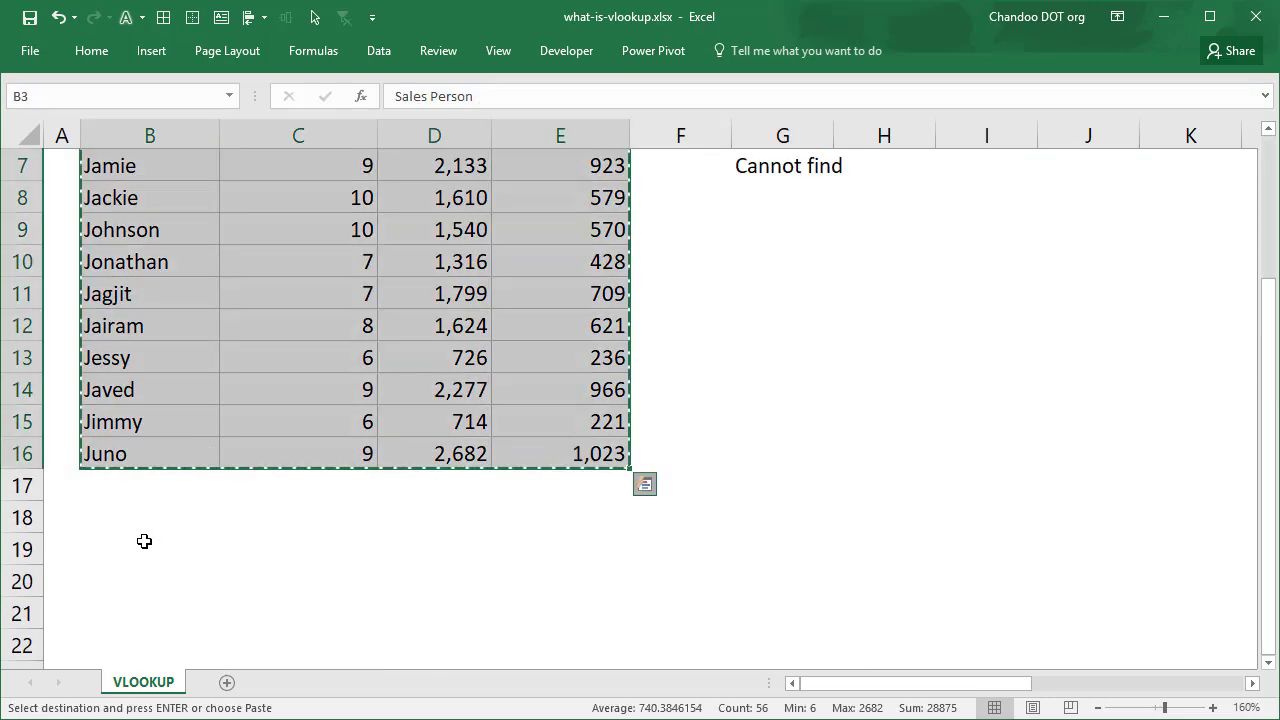
- Paste it as values at B26 and convert it to a table with headers
{"action": "left_click", "coordinate": [150, 545]}
{"action": "scroll", "coordinate": [143, 560], "scroll_direction": "down", "scroll_amount": 5}
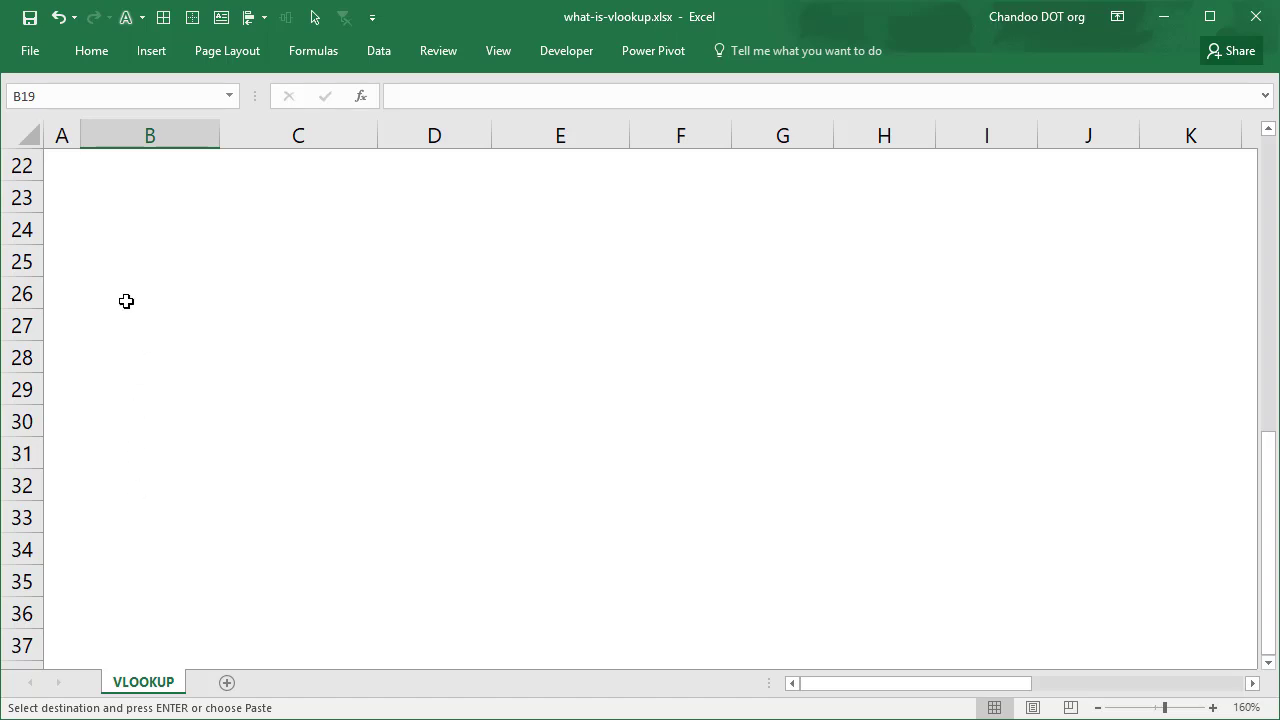
{"action": "right_click", "coordinate": [126, 301]}
{"action": "left_click", "coordinate": [192, 388]}
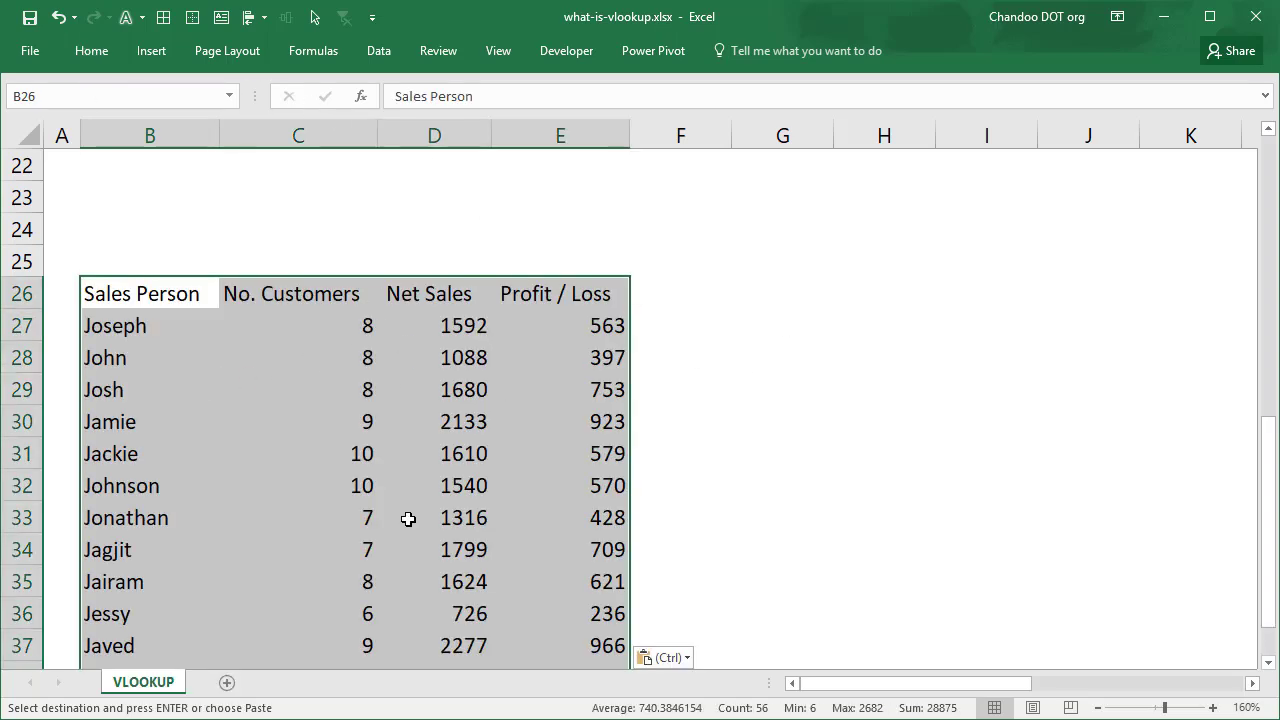
{"action": "key", "text": "ctrl+t"}
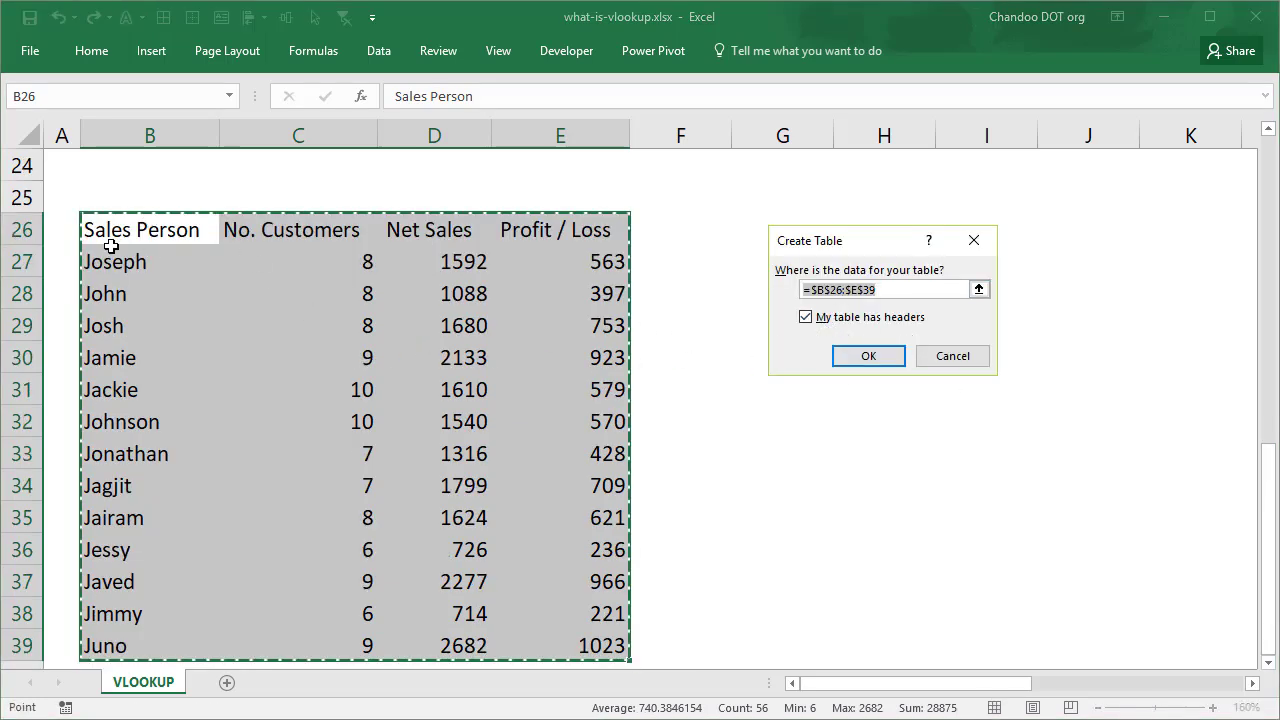
{"action": "left_click", "coordinate": [876, 362]}
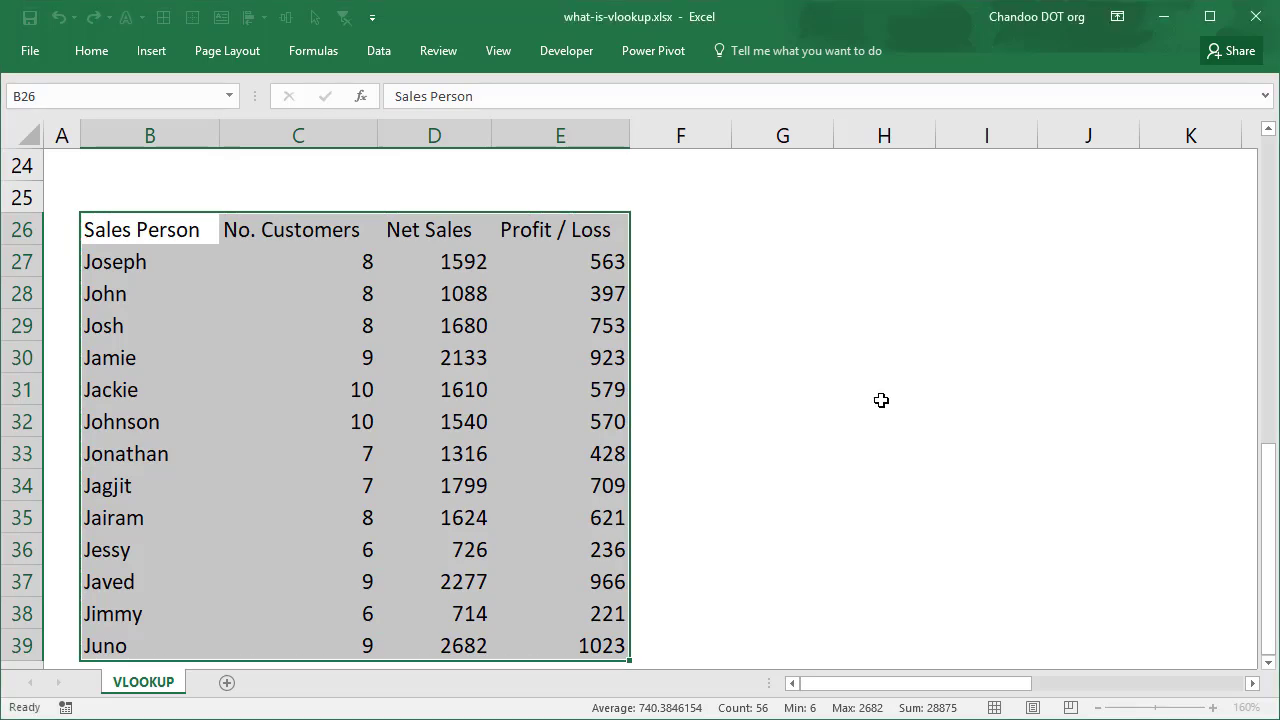
- Change the table name at B26:E39 from Table1 to 'sales' and pin the ribbon
{"action": "left_click", "coordinate": [786, 387]}
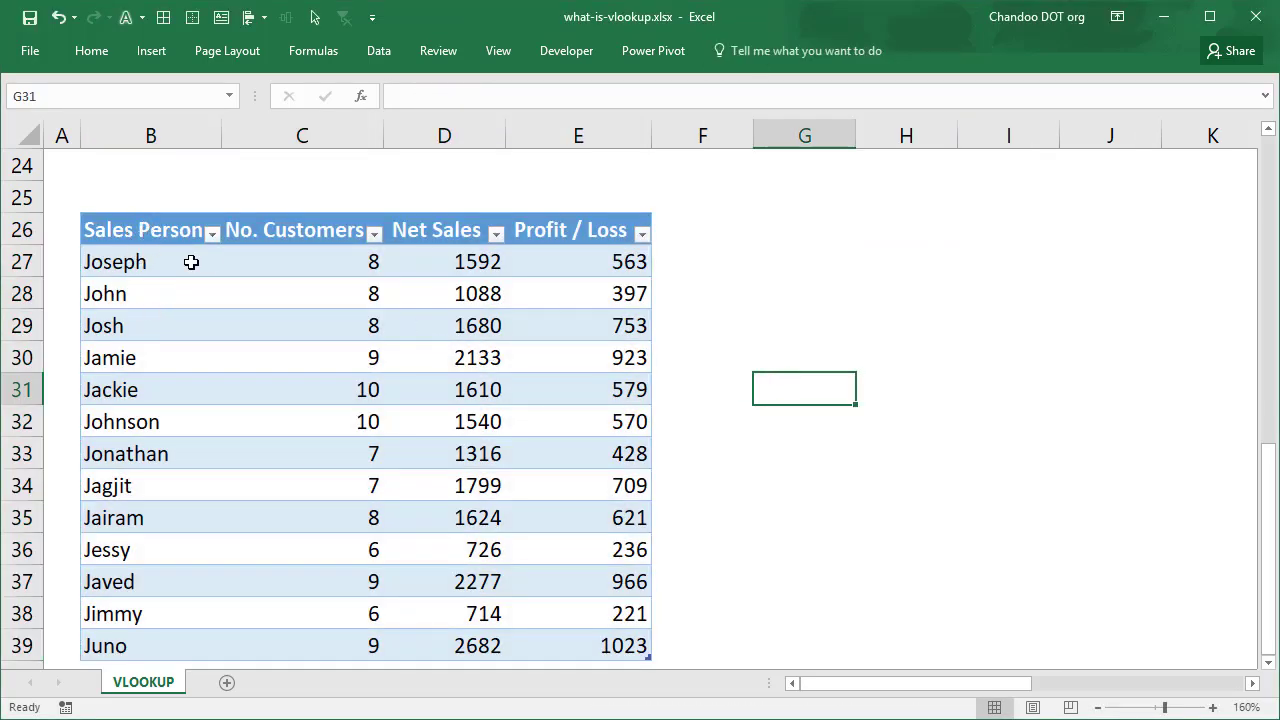
{"action": "left_click", "coordinate": [480, 290]}
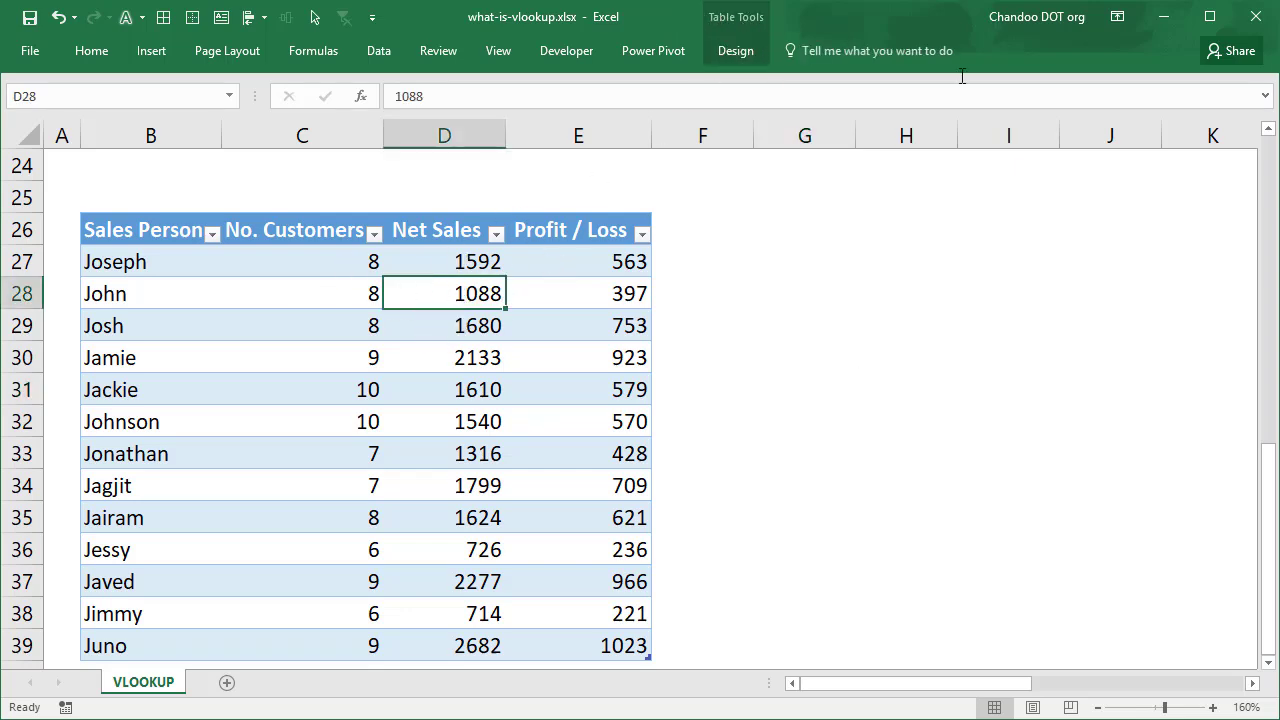
{"action": "left_click", "coordinate": [752, 48]}
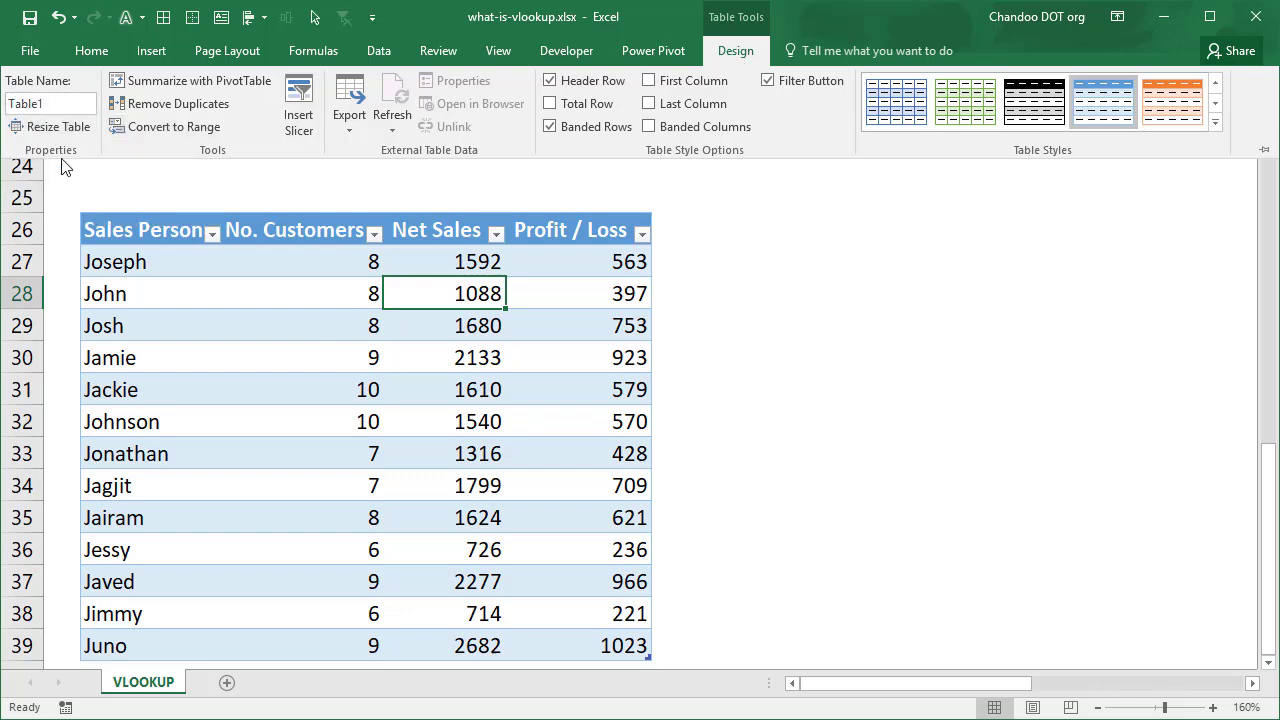
{"action": "double_click", "coordinate": [26, 103]}
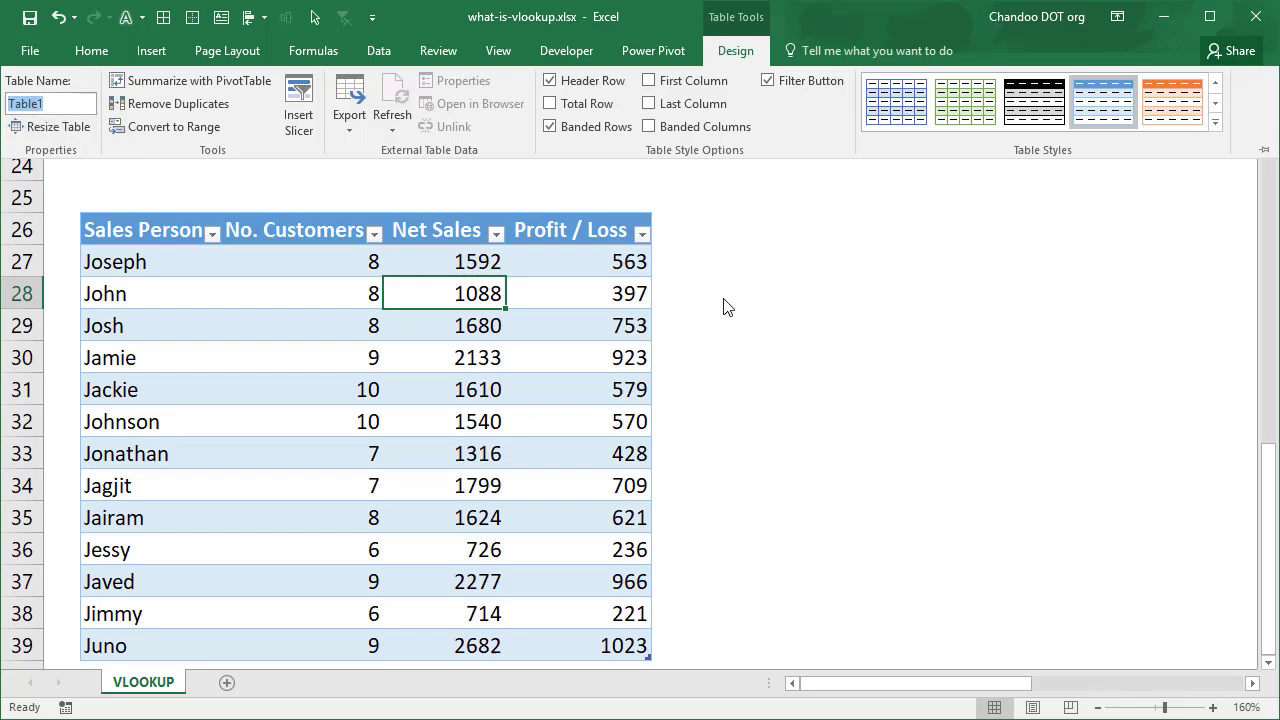
{"action": "type", "text": "sales"}
{"action": "key", "text": "Return"}
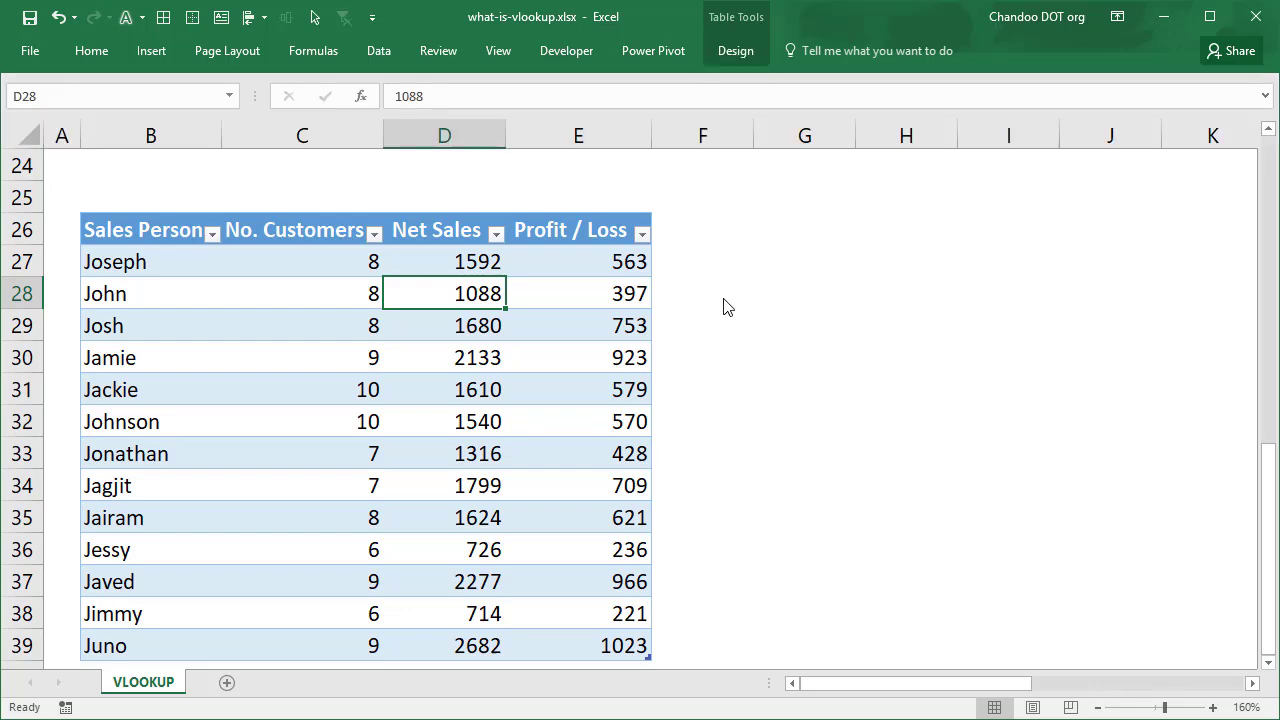
{"action": "double_click", "coordinate": [736, 50]}
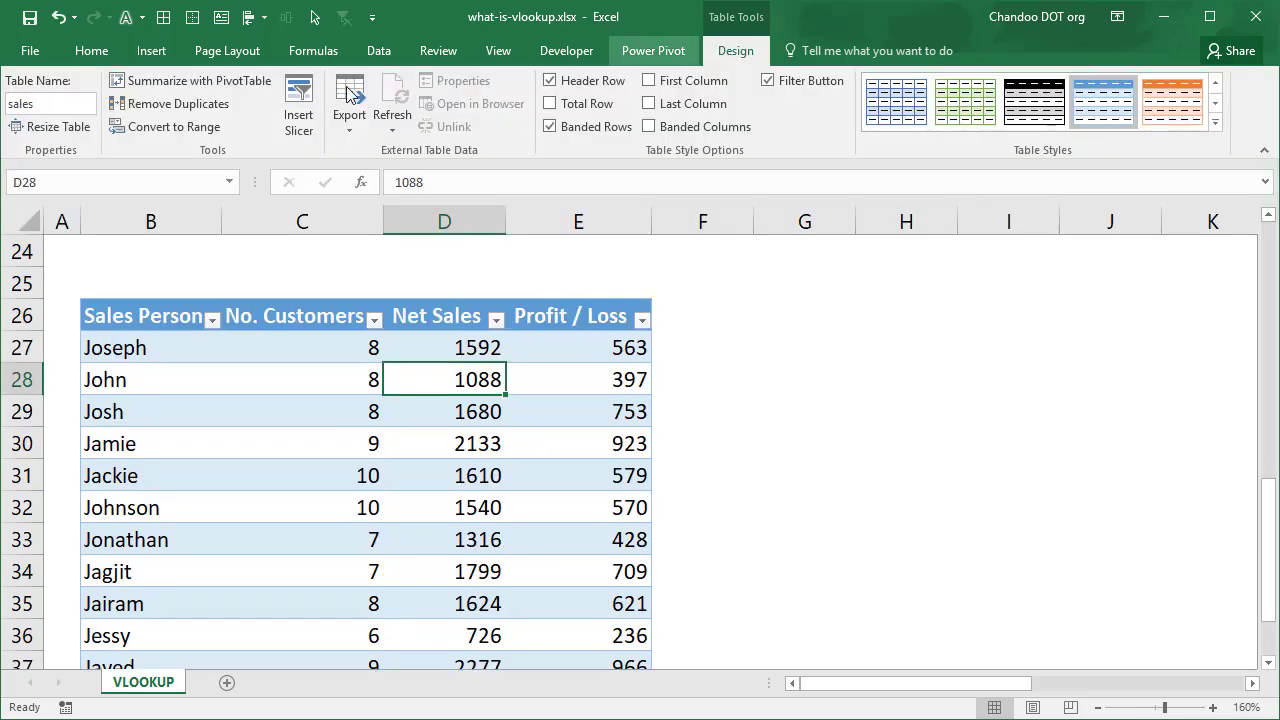
- Enter the name Jessy in G27
{"action": "left_click", "coordinate": [746, 335]}
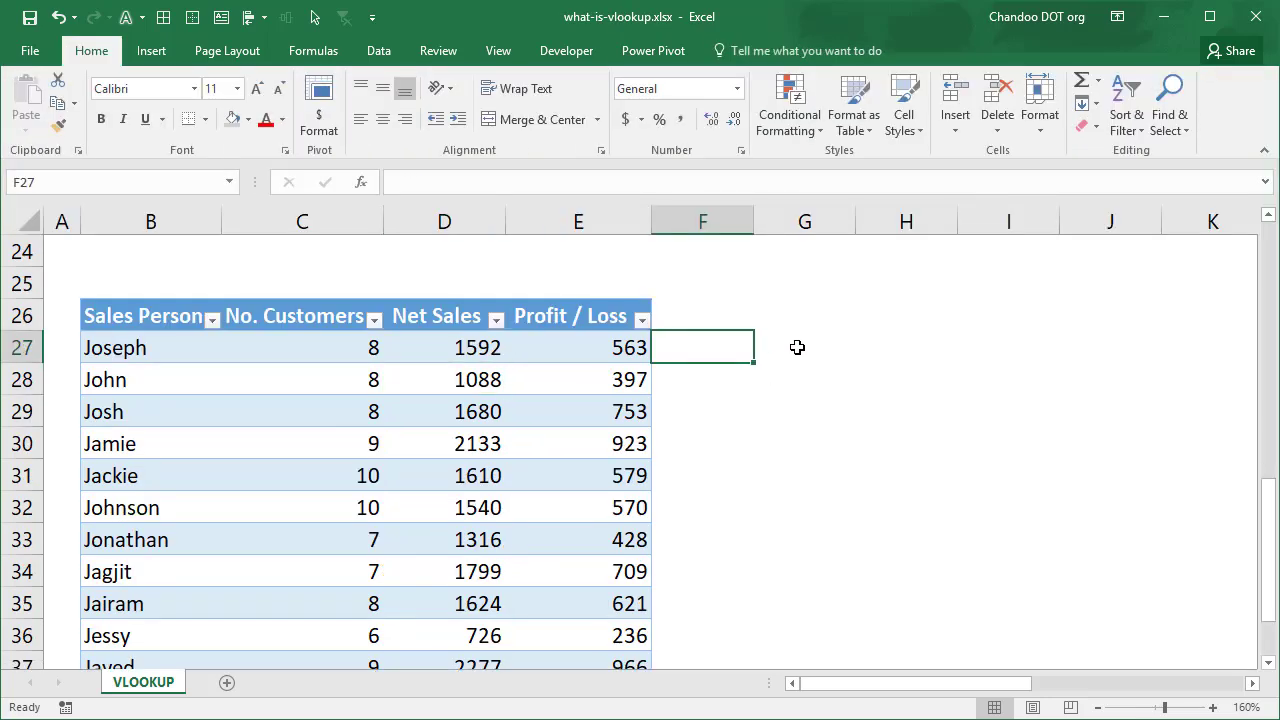
{"action": "left_click", "coordinate": [800, 347]}
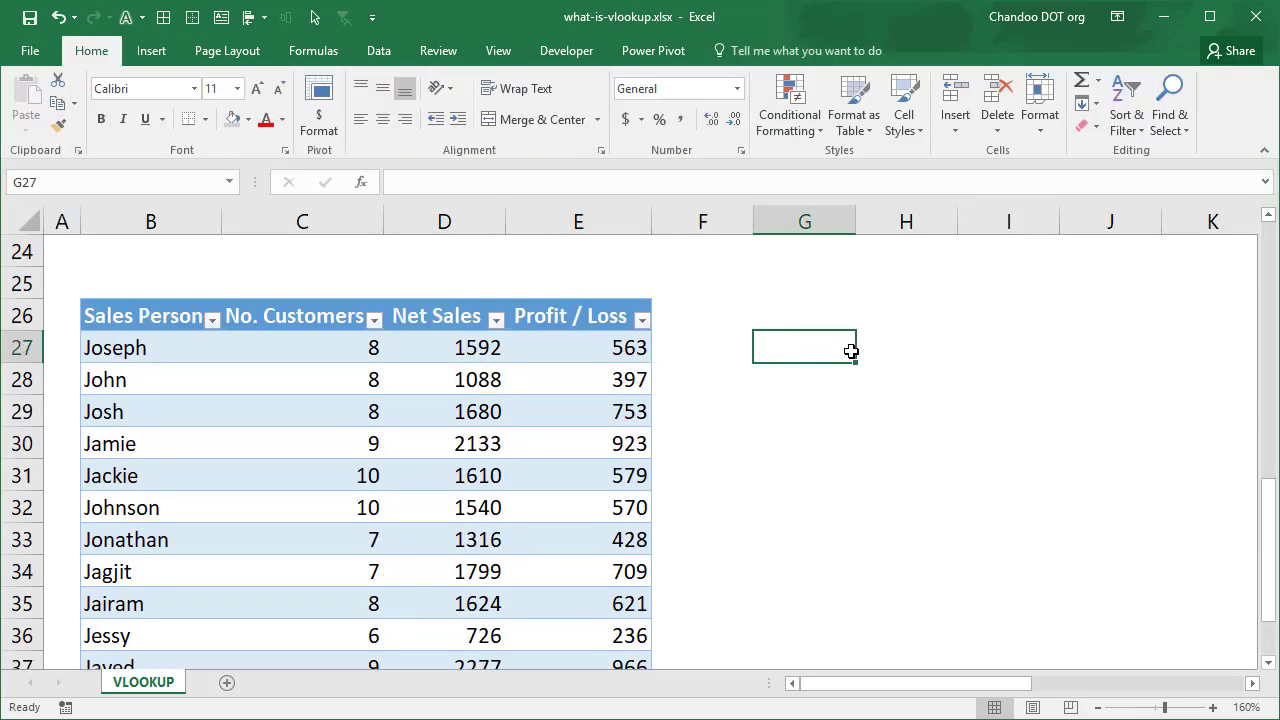
{"action": "type", "text": "Jessy"}
{"action": "key", "text": "Return"}
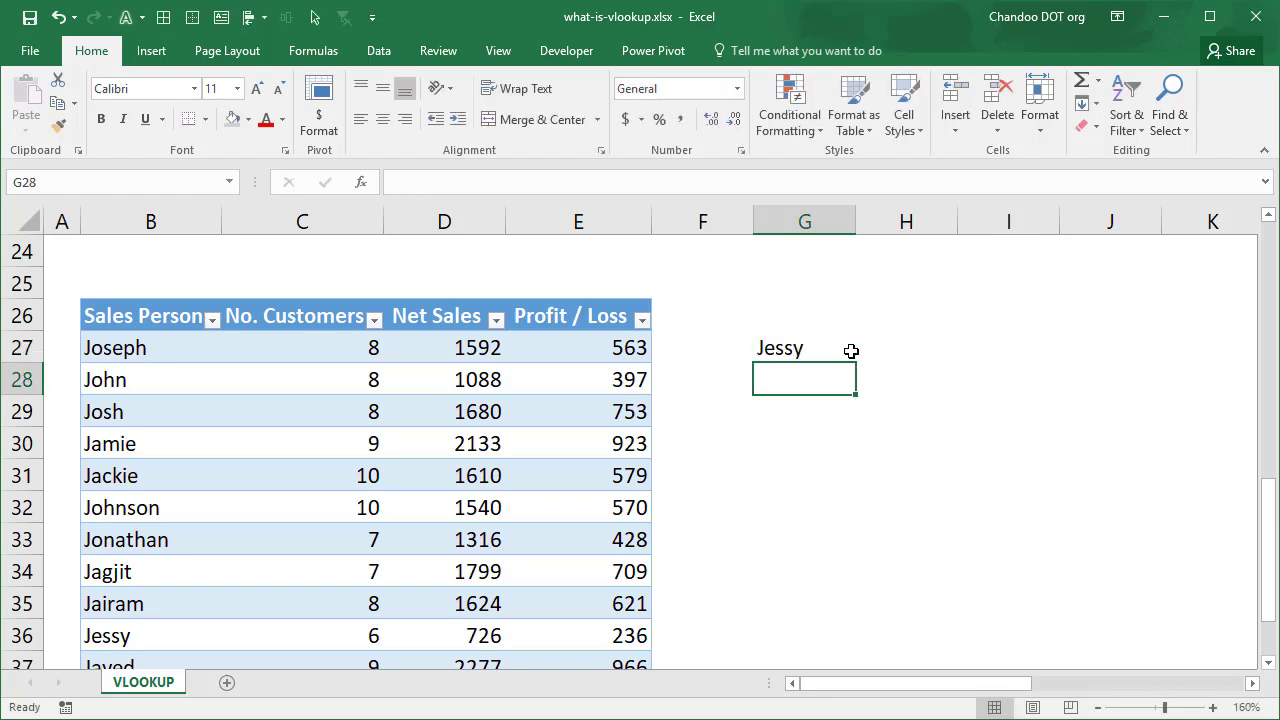
- In G28, enter =VLOOKUP(G27,sales,2,FALSE) to return Jessy's customer count
{"action": "type", "text": "=vl"}
{"action": "key", "text": "Tab"}
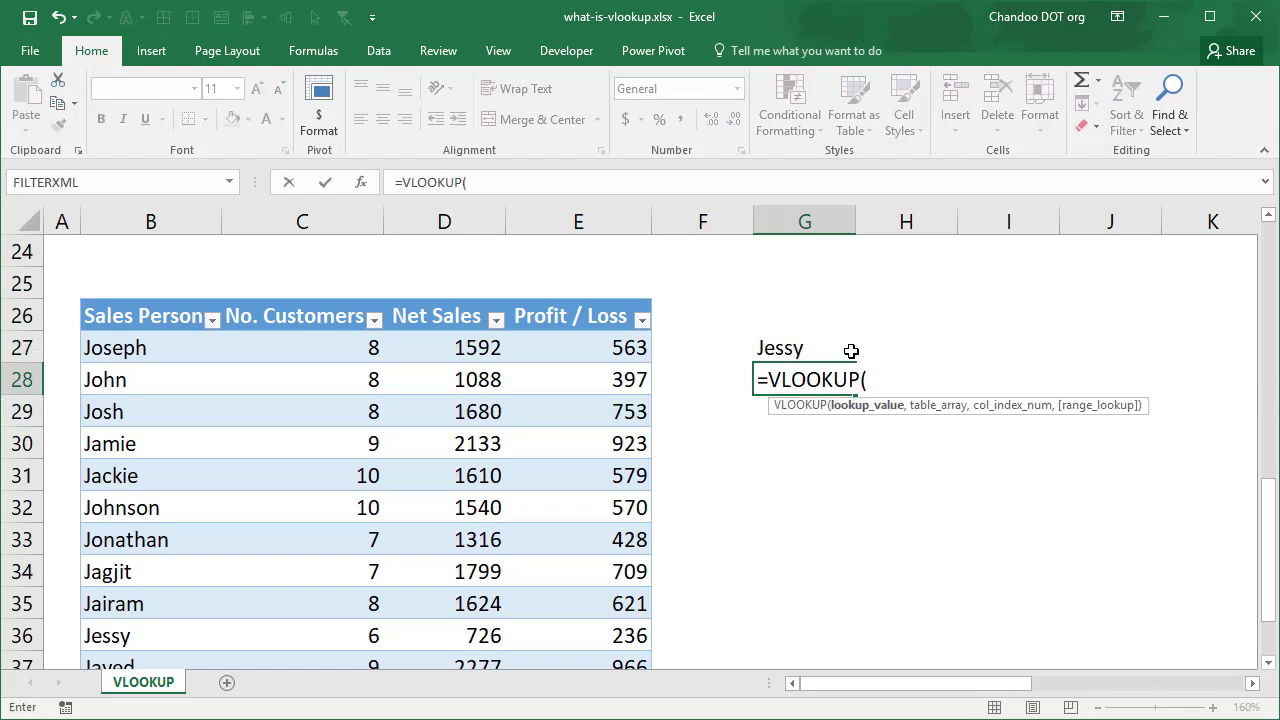
{"action": "left_click", "coordinate": [851, 351]}
{"action": "type", "text": ","}
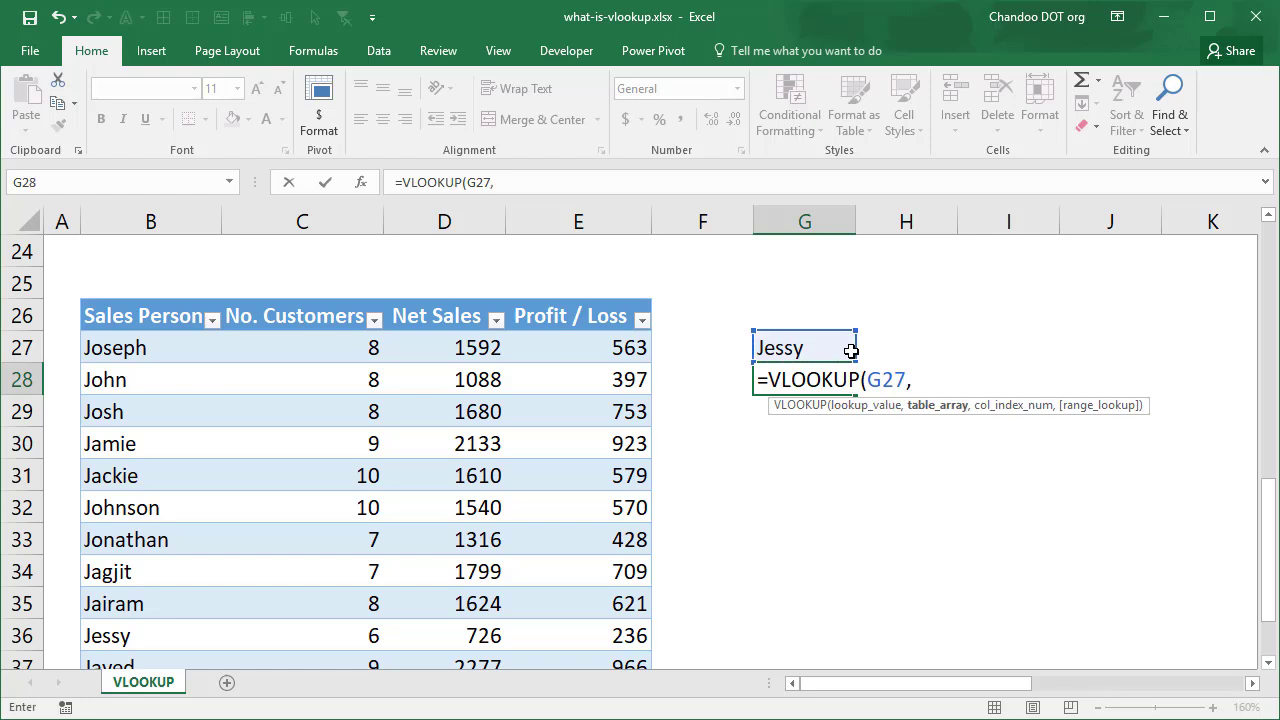
{"action": "type", "text": "sales,"}
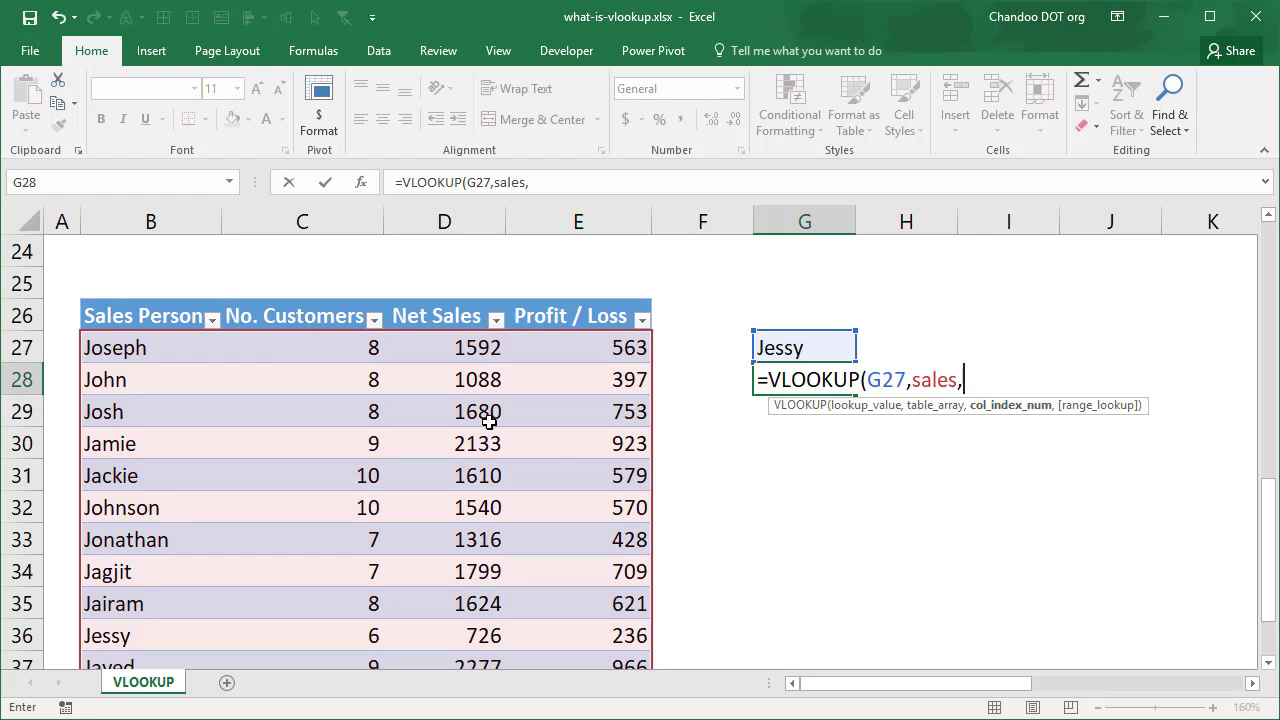
{"action": "type", "text": "2"}
{"action": "type", "text": ",false("}
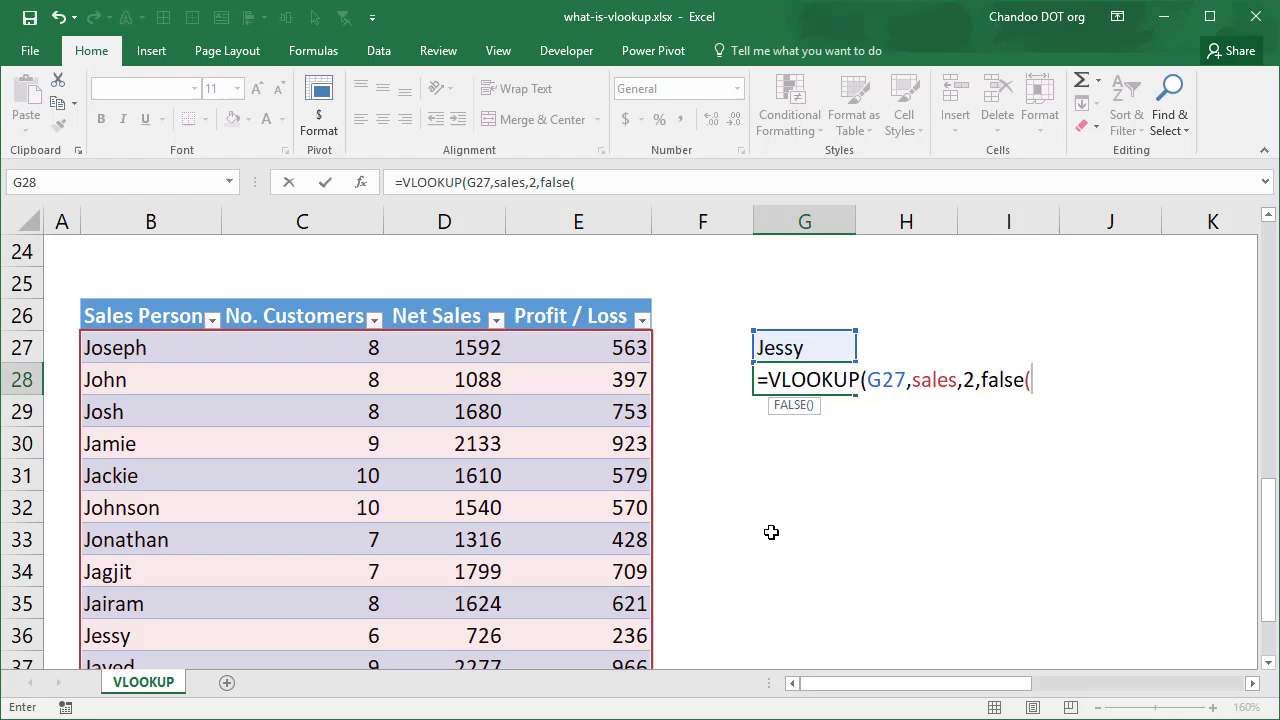
{"action": "key", "text": "BackSpace"}
{"action": "type", "text": ")"}
{"action": "key", "text": "Return"}
- Verify G28's result of 6 against Jessy's customer count in the table
{"action": "left_click", "coordinate": [796, 372]}
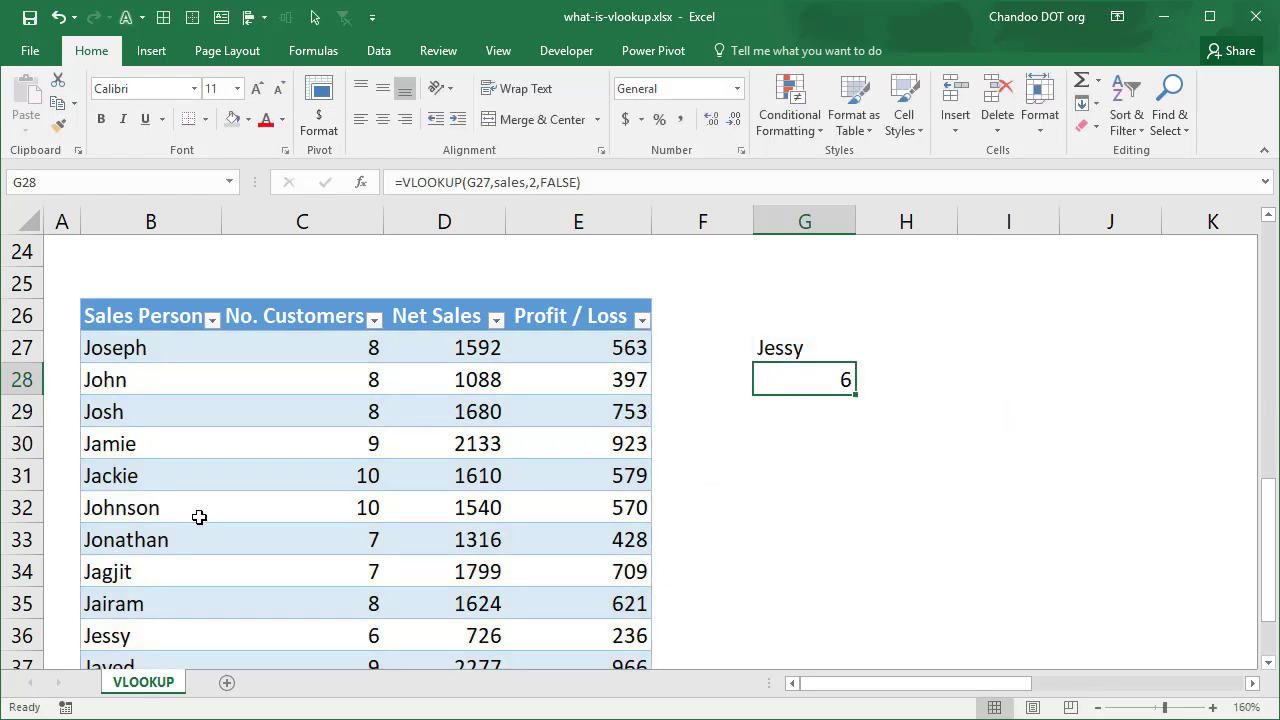
{"action": "left_click", "coordinate": [378, 634]}
{"action": "left_click", "coordinate": [806, 374]}
{"action": "key", "text": "F2"}
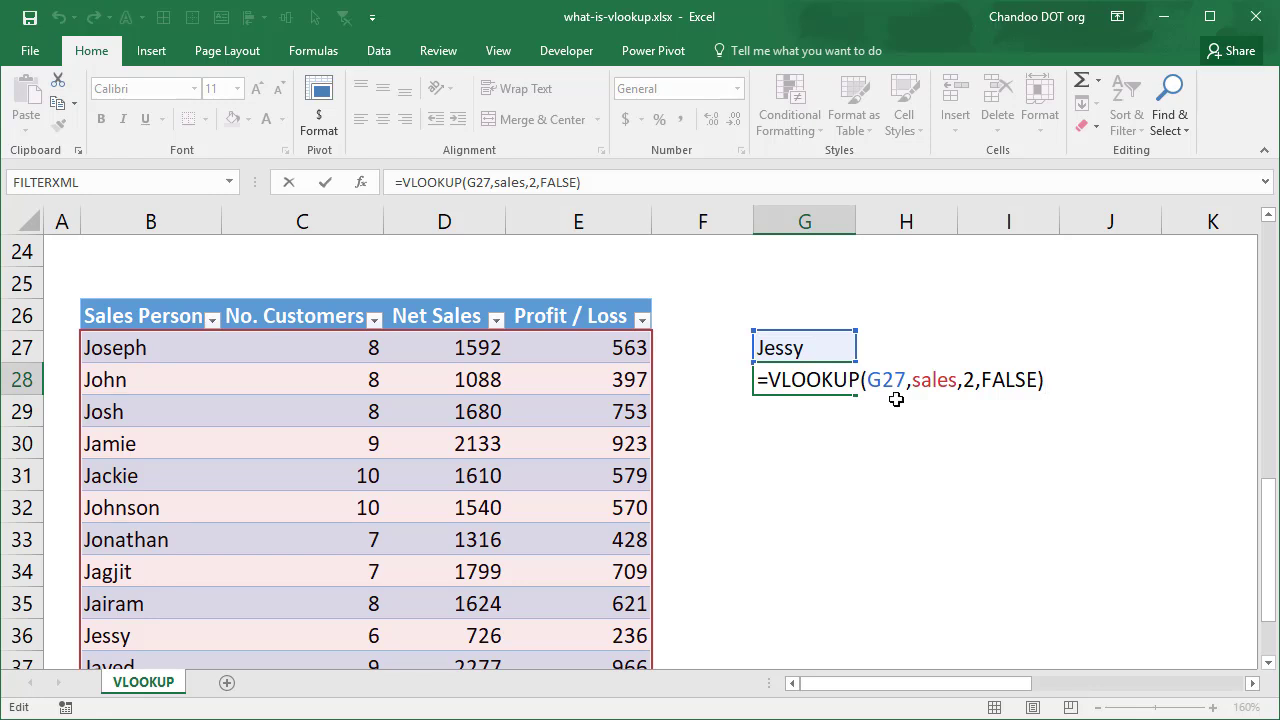
{"action": "key", "text": "ctrl+Return"}
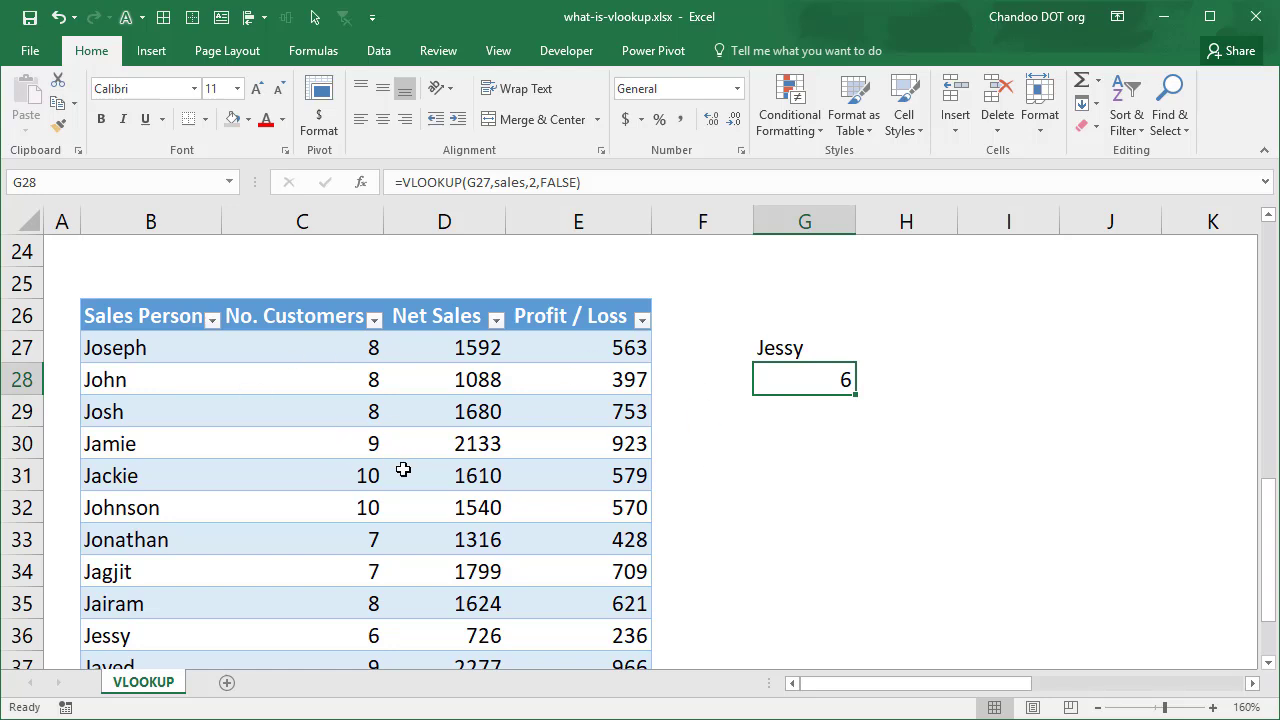
{"action": "left_click", "coordinate": [798, 452]}
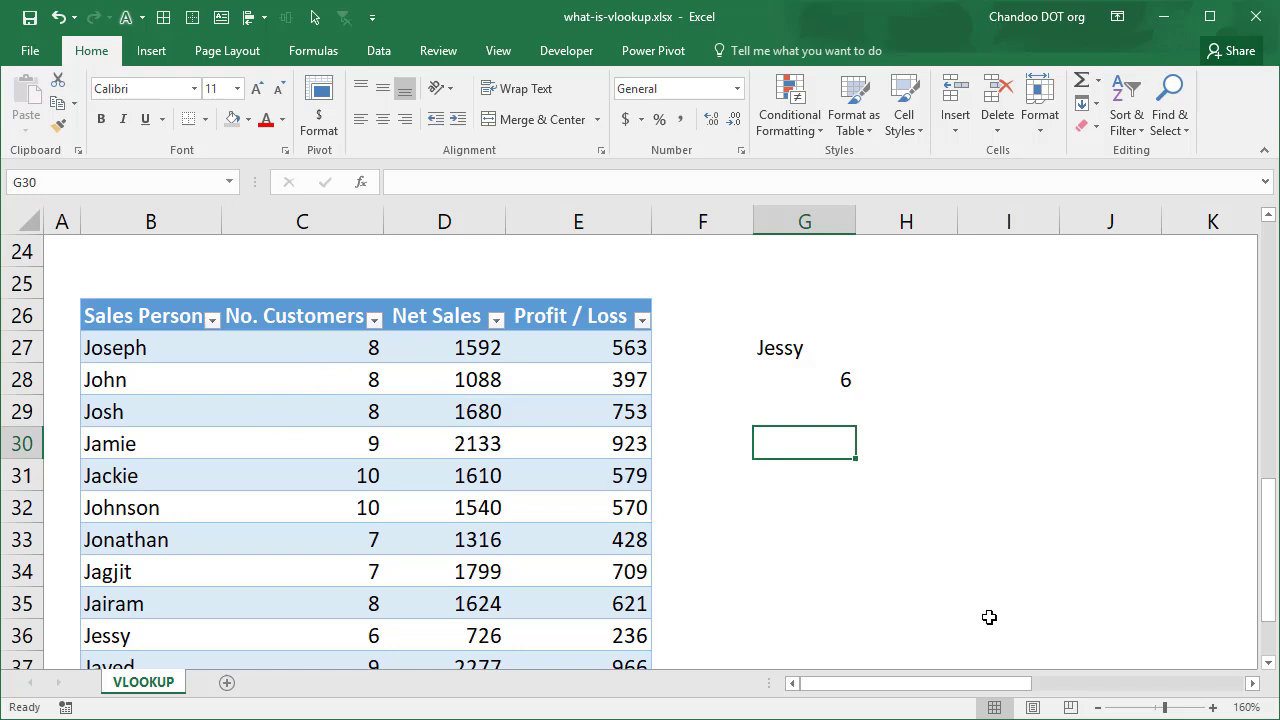
- Enter the Net Sales value 2133 in G30
{"action": "type", "text": "2133"}
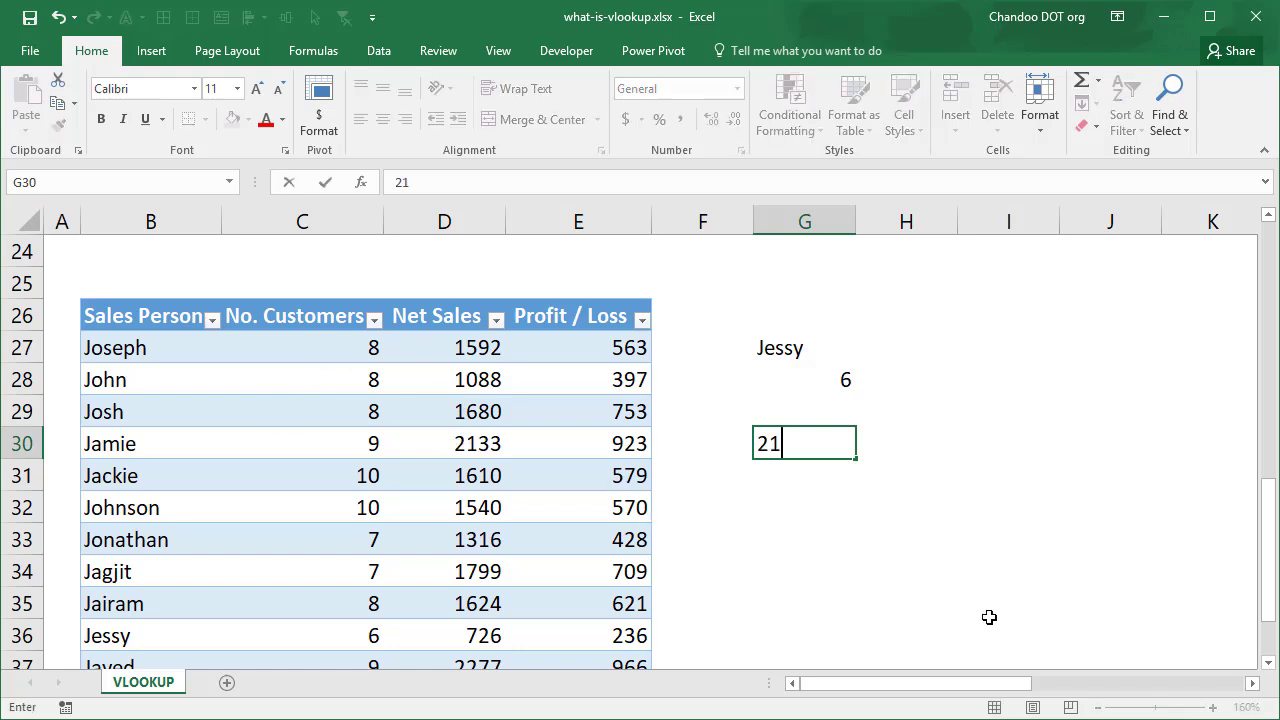
{"action": "key", "text": "Return"}
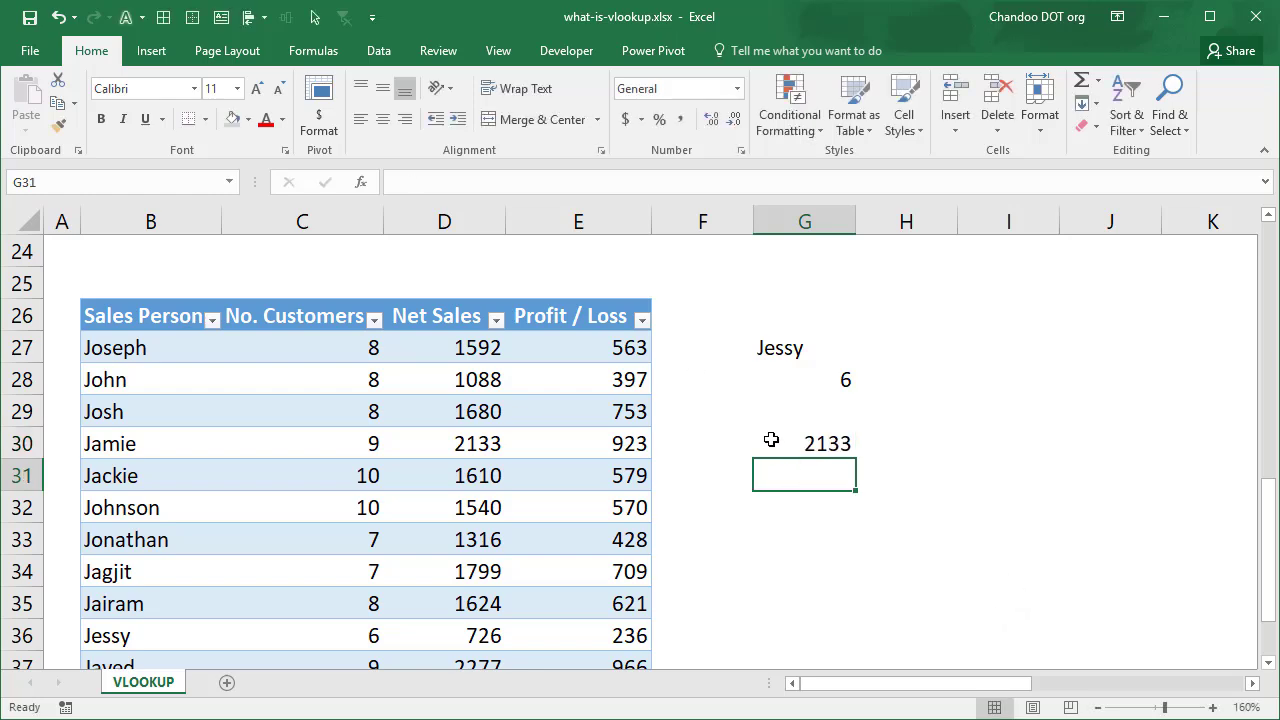
{"action": "left_click", "coordinate": [825, 445]}
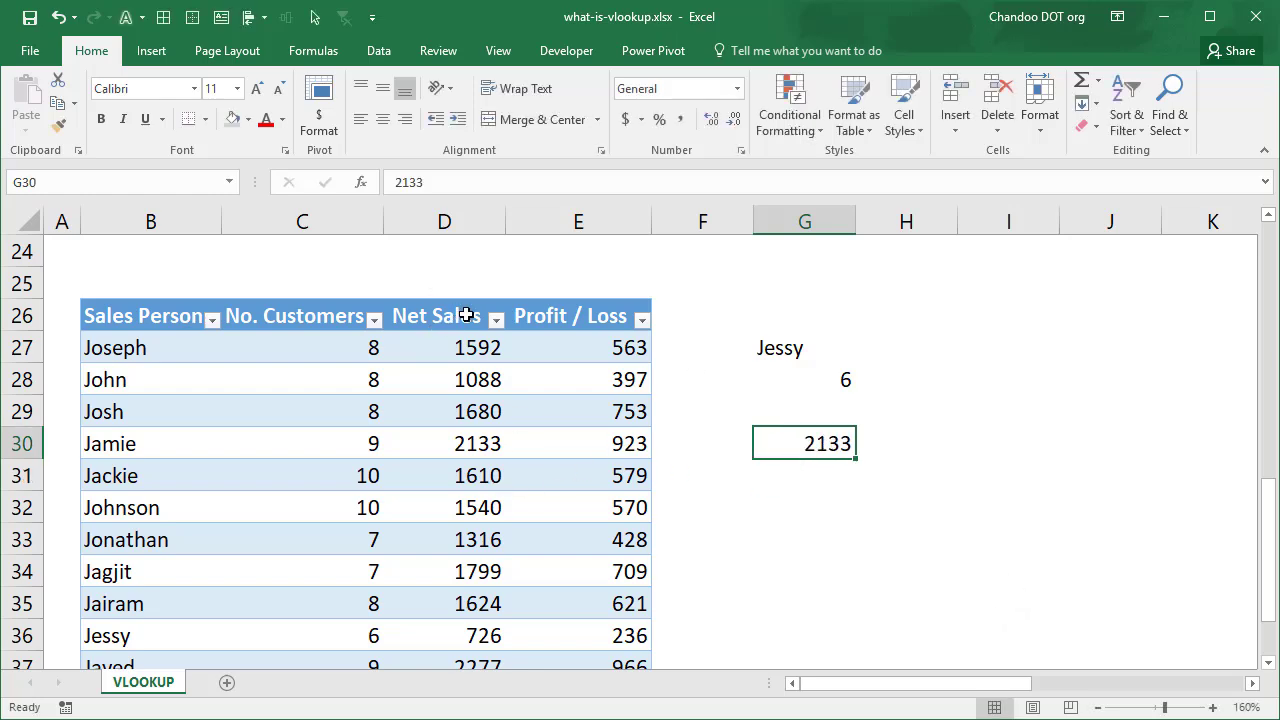
{"action": "left_click_drag", "start_coordinate": [466, 315], "coordinate": [475, 347]}
{"action": "scroll", "coordinate": [475, 347], "scroll_direction": "up", "scroll_amount": 5}
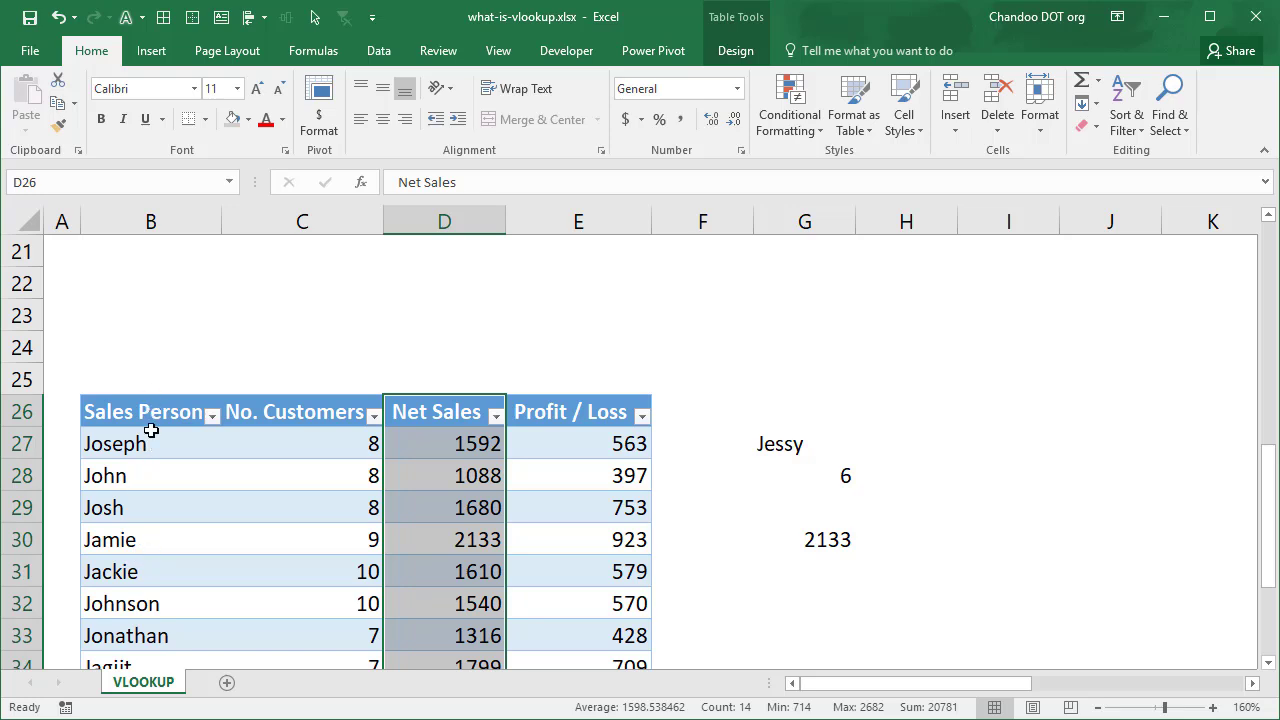
- Try =VLOOKUP(G30,sales,1,false) in G31, get #N/A, then clear G31
{"action": "left_click", "coordinate": [824, 574]}
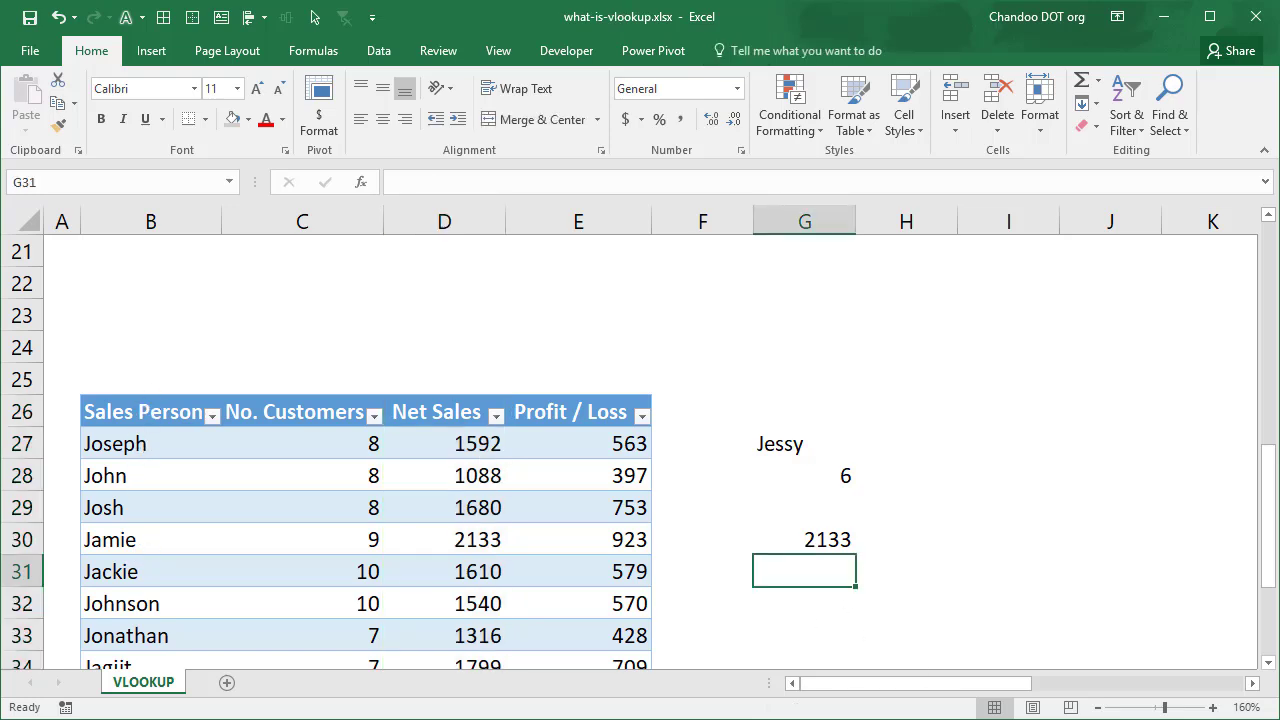
{"action": "type", "text": "=VLOOKUP("}
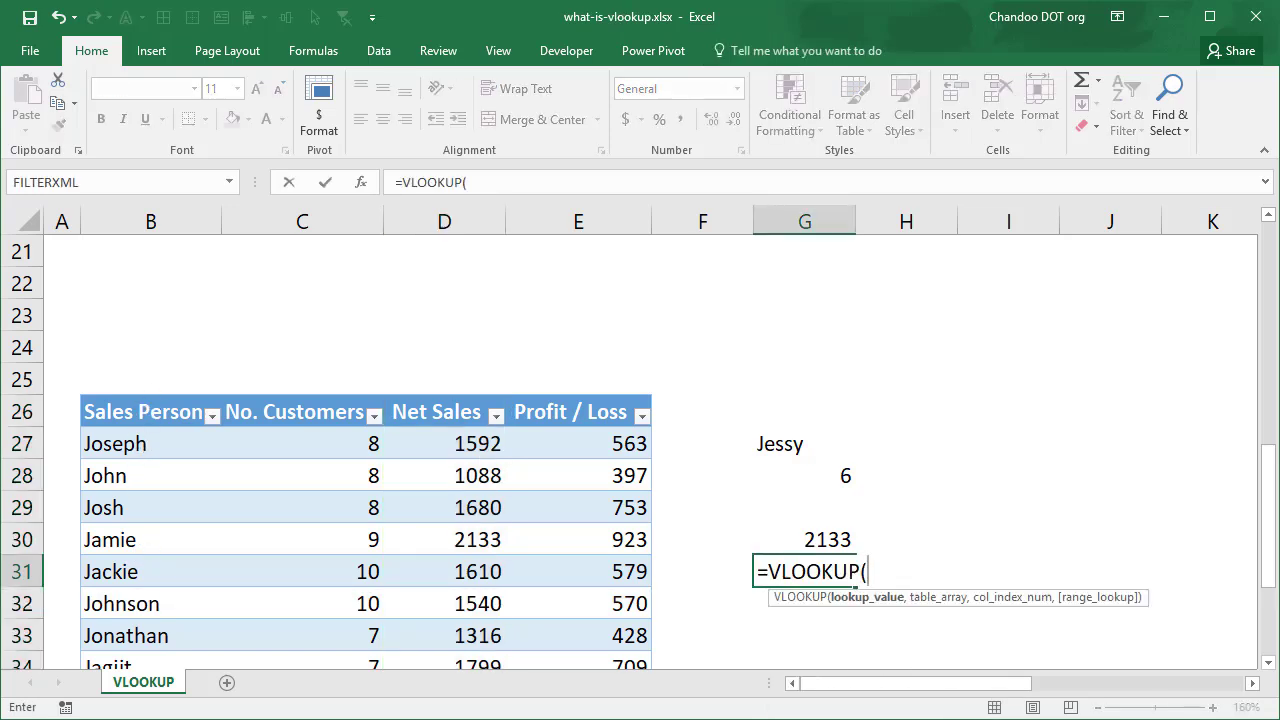
{"action": "key", "text": "Up"}
{"action": "type", "text": ",sales,"}
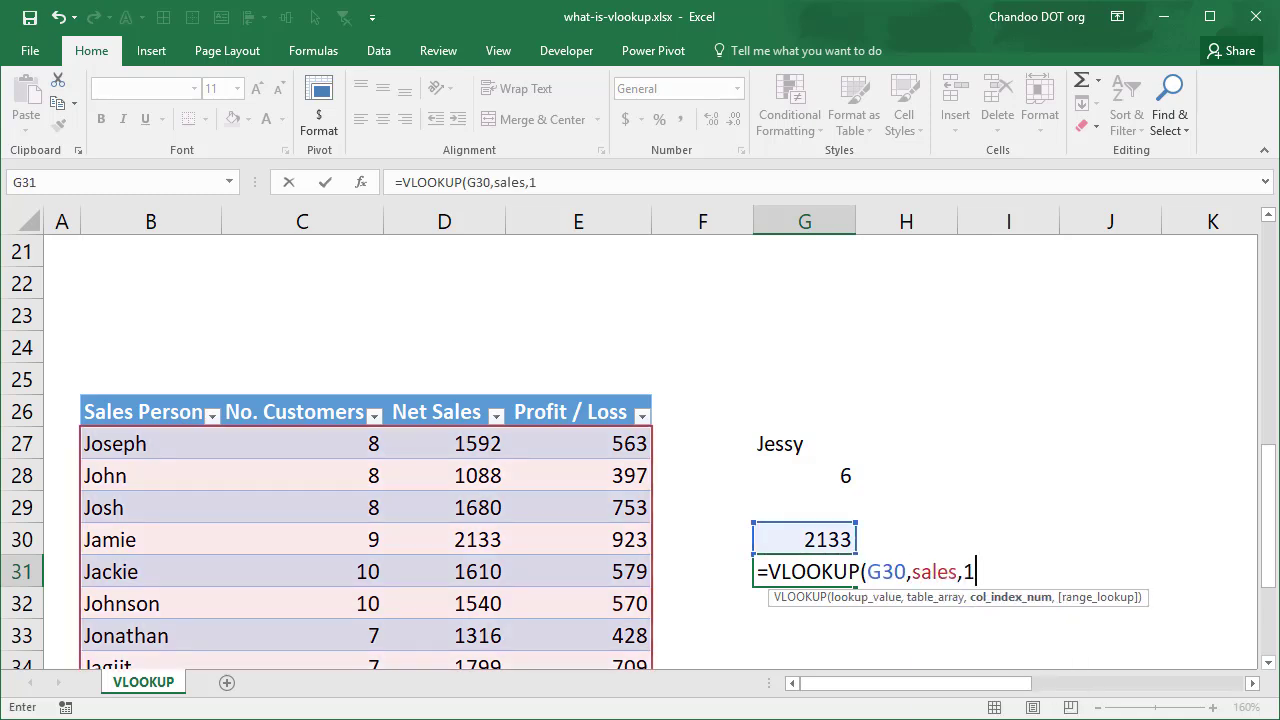
{"action": "type", "text": "1,false"}
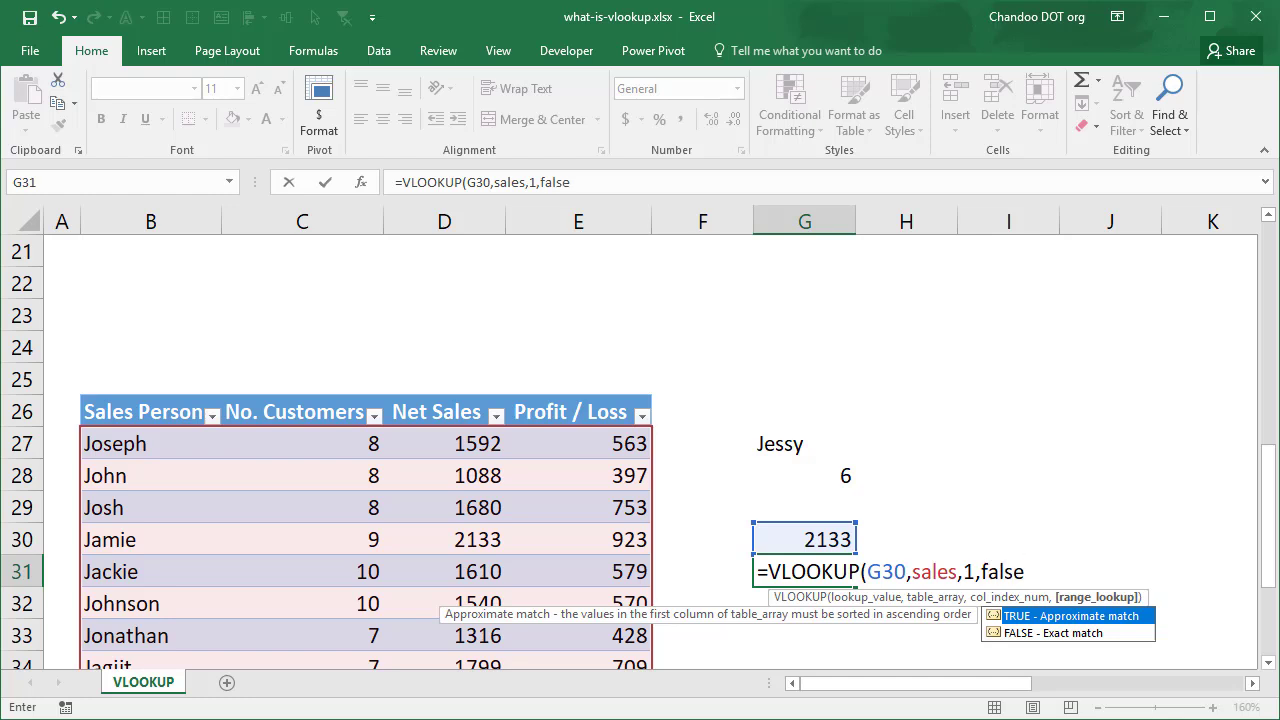
{"action": "type", "text": ")"}
{"action": "key", "text": "Return"}
{"action": "left_click", "coordinate": [805, 571]}
{"action": "key", "text": "F2"}
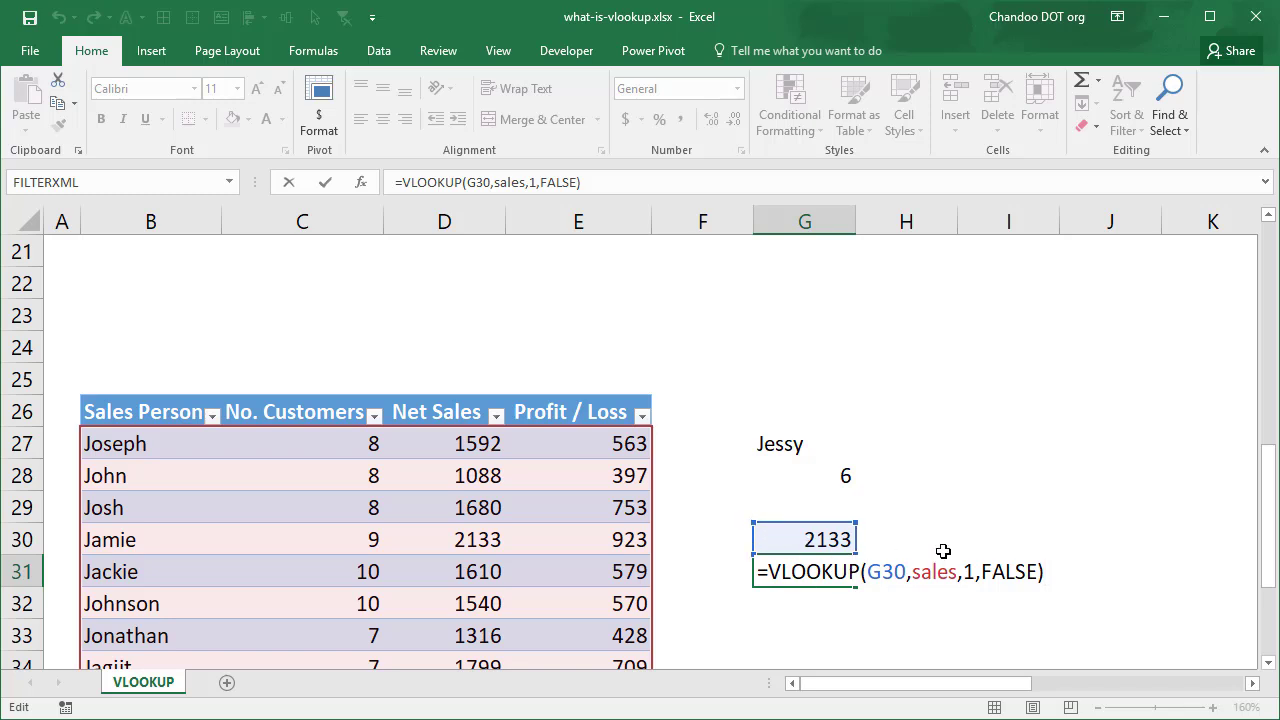
{"action": "key", "text": "Escape"}
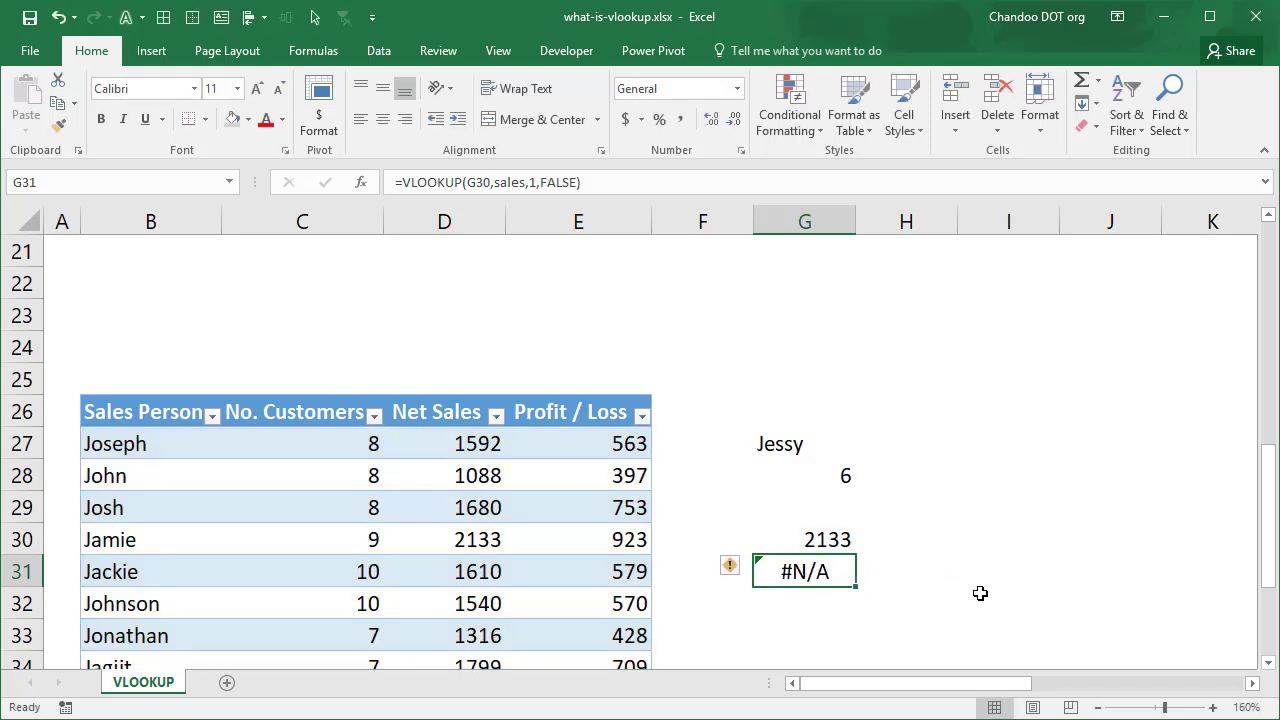
{"action": "key", "text": "Delete"}
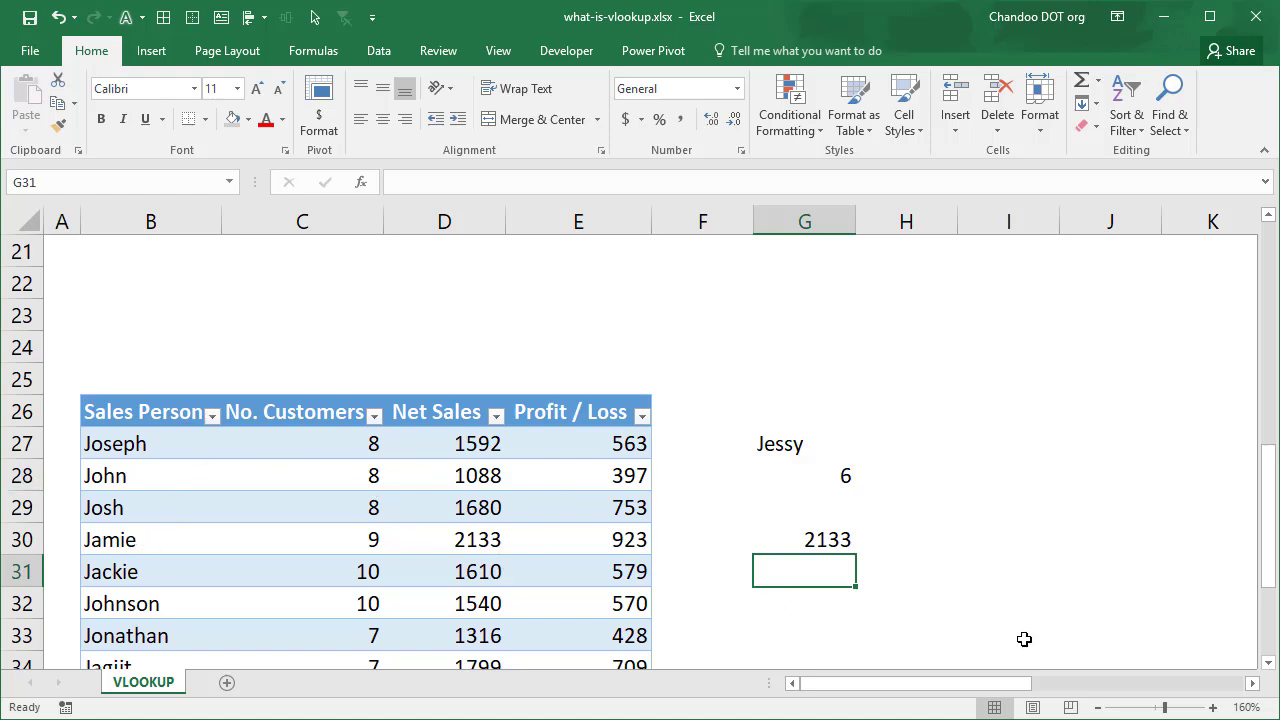
- Label G31 as INDEX+MATCH
{"action": "scroll", "coordinate": [1028, 568], "scroll_direction": "down", "scroll_amount": 2}
{"action": "scroll", "coordinate": [1028, 568], "scroll_direction": "up", "scroll_amount": 1}
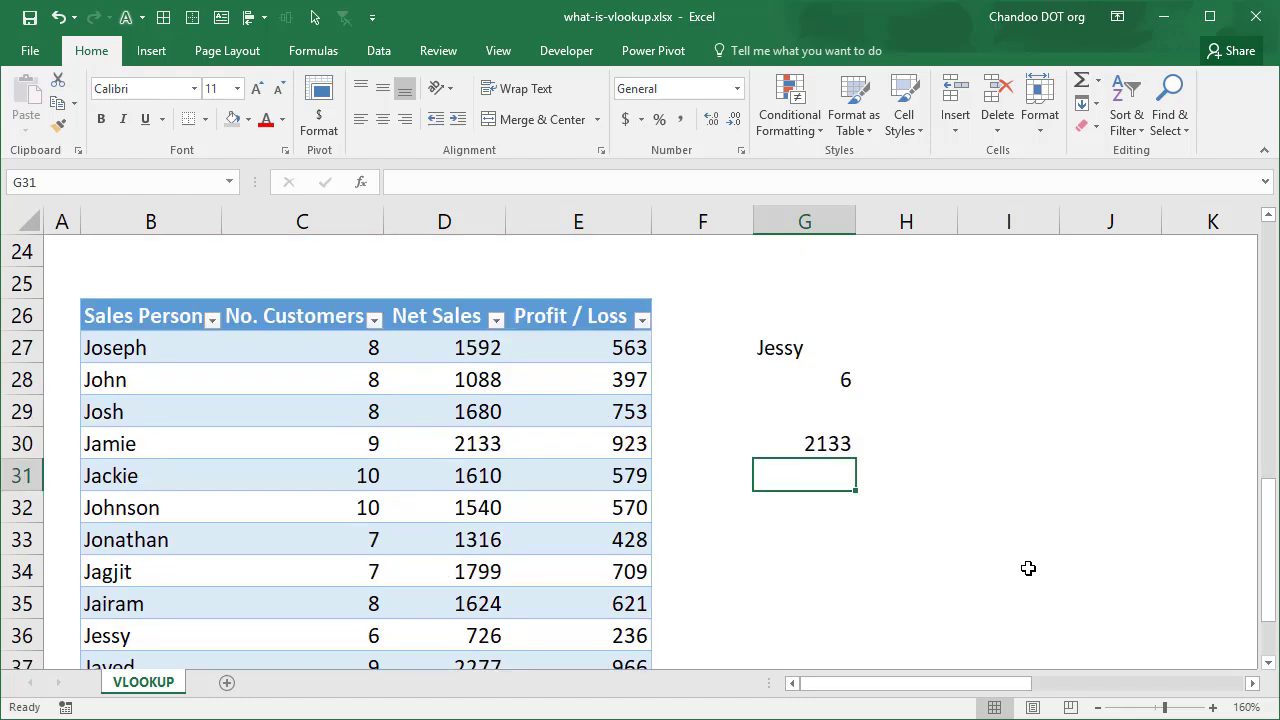
{"action": "type", "text": "INDEX+MATCH"}
{"action": "key", "text": "Return"}
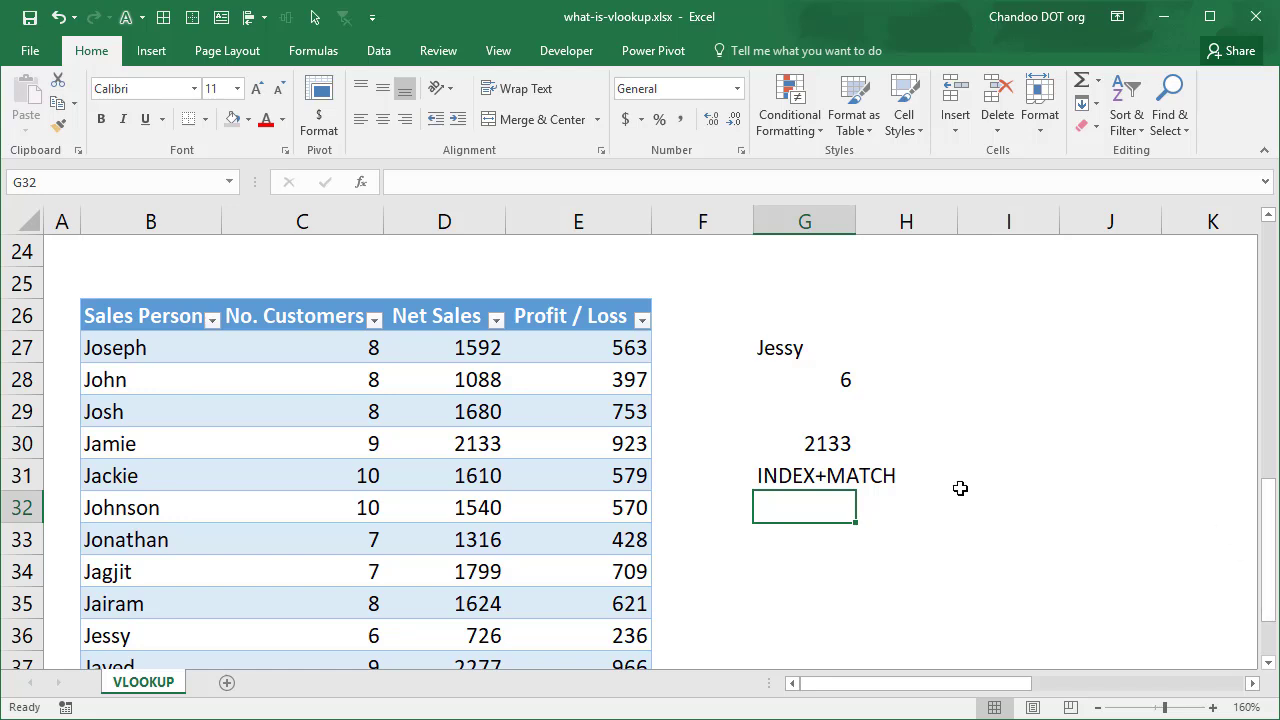
- In G32, enter =MATCH(G30,sales[Net Sales],0) to locate 2133
{"action": "type", "text": "=match"}
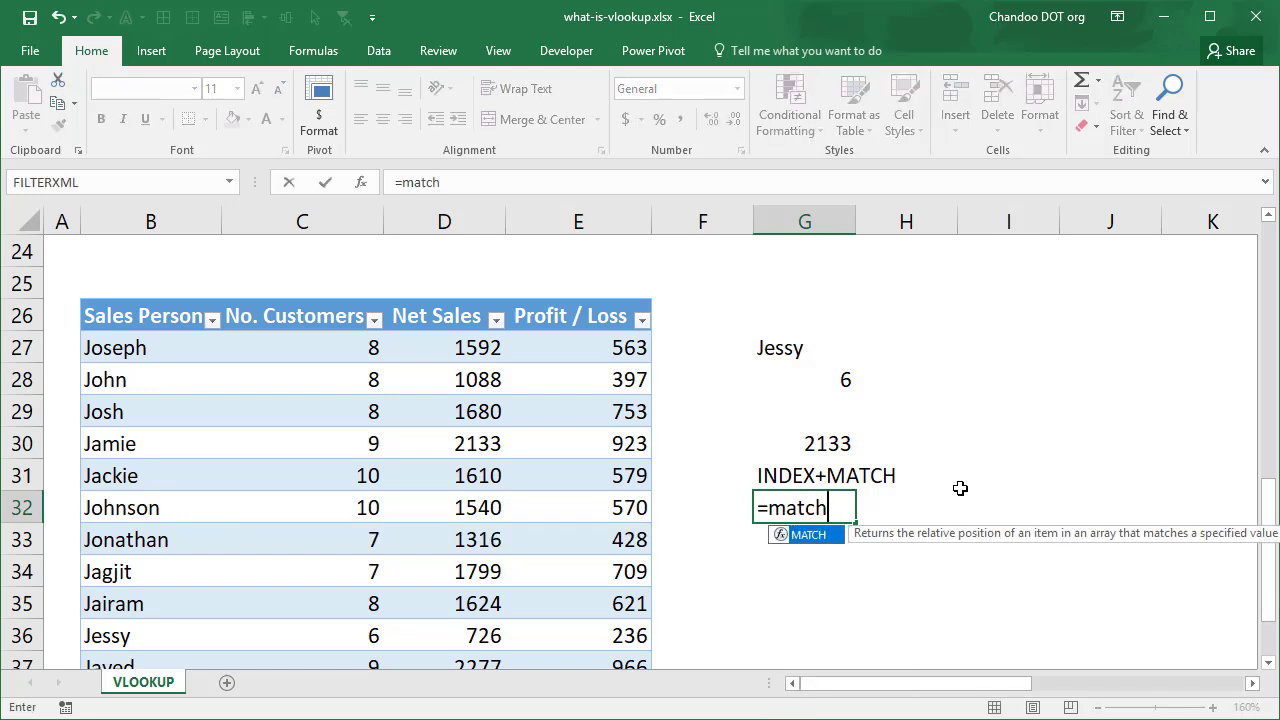
{"action": "key", "text": "Tab"}
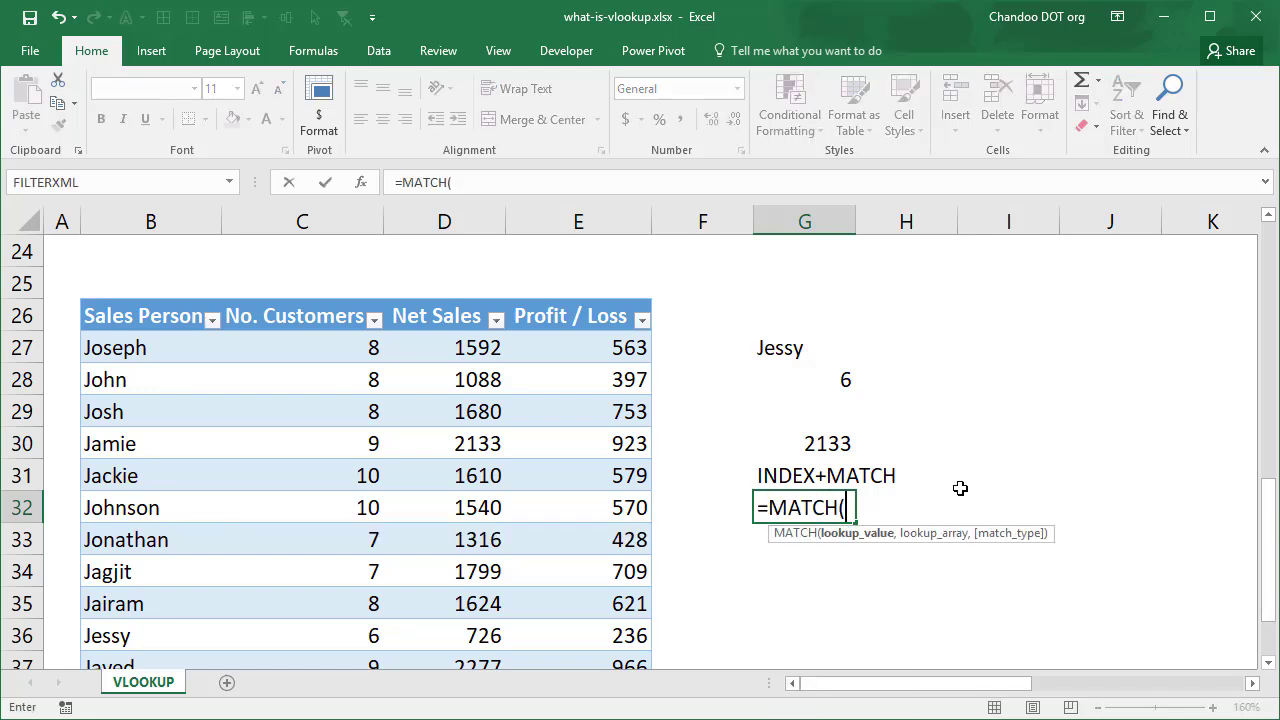
{"action": "left_click", "coordinate": [815, 440]}
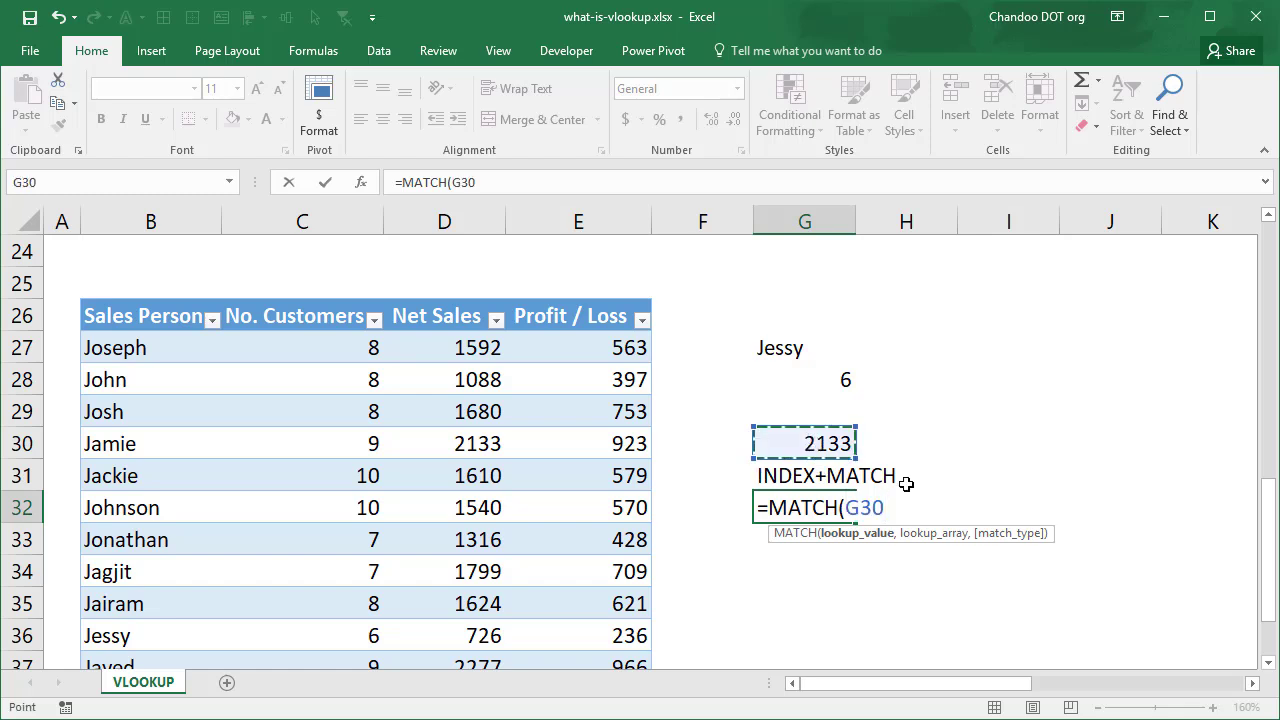
{"action": "type", "text": ","}
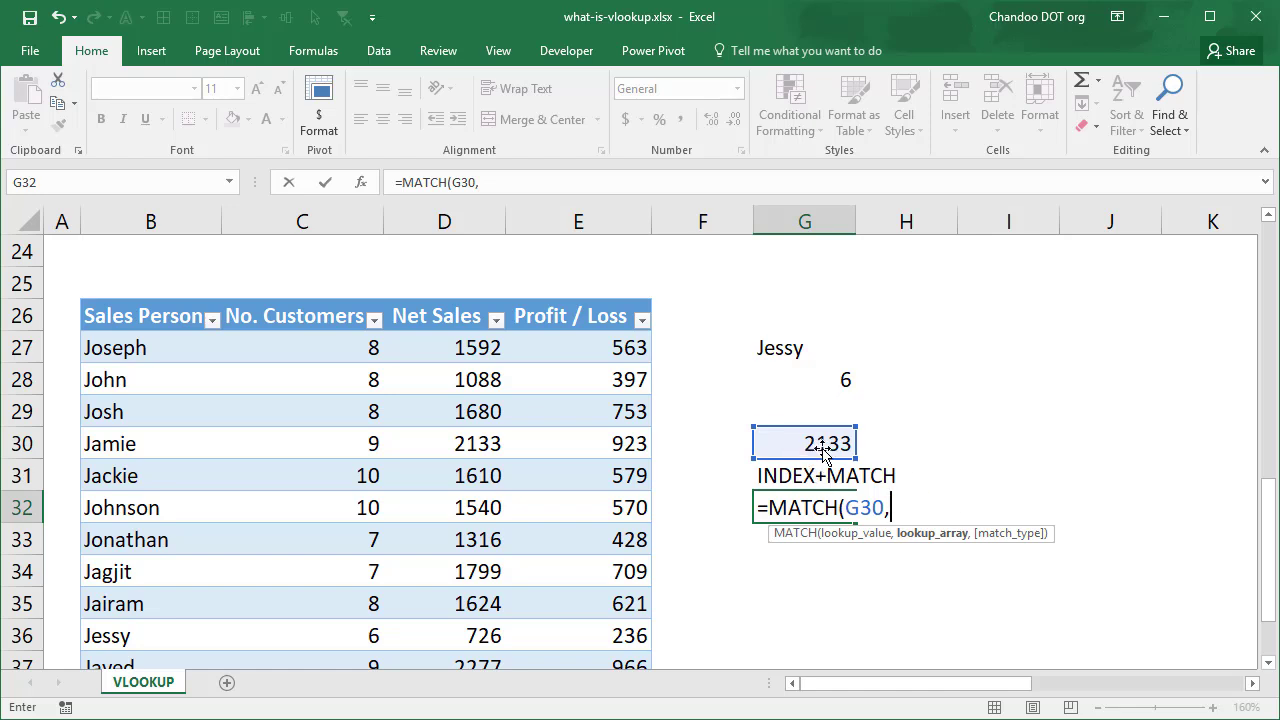
{"action": "type", "text": "s"}
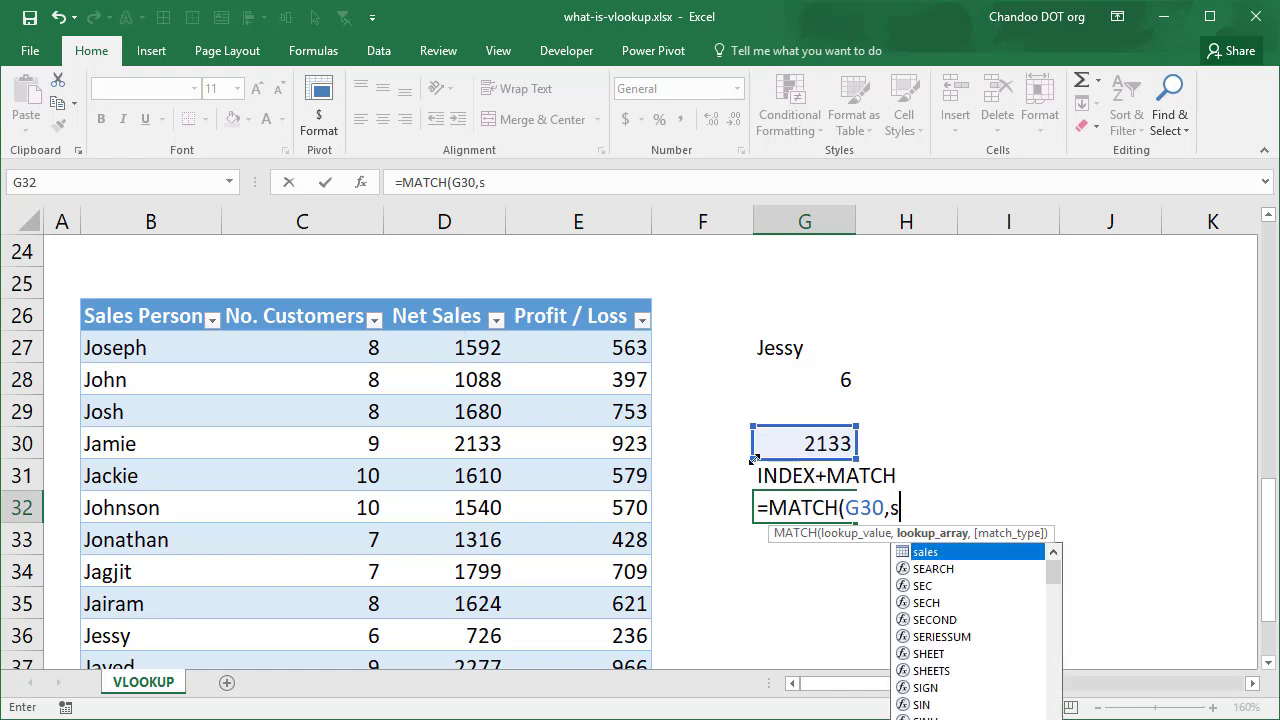
{"action": "type", "text": "ales[n"}
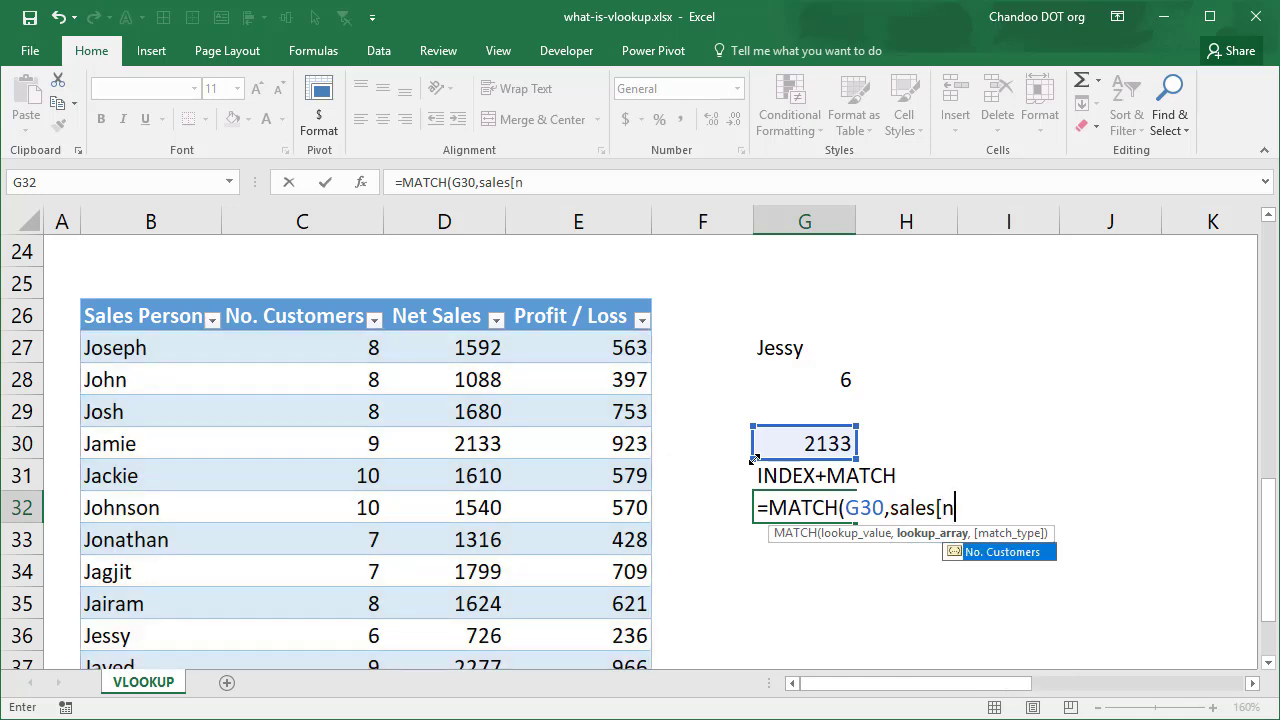
{"action": "type", "text": "et"}
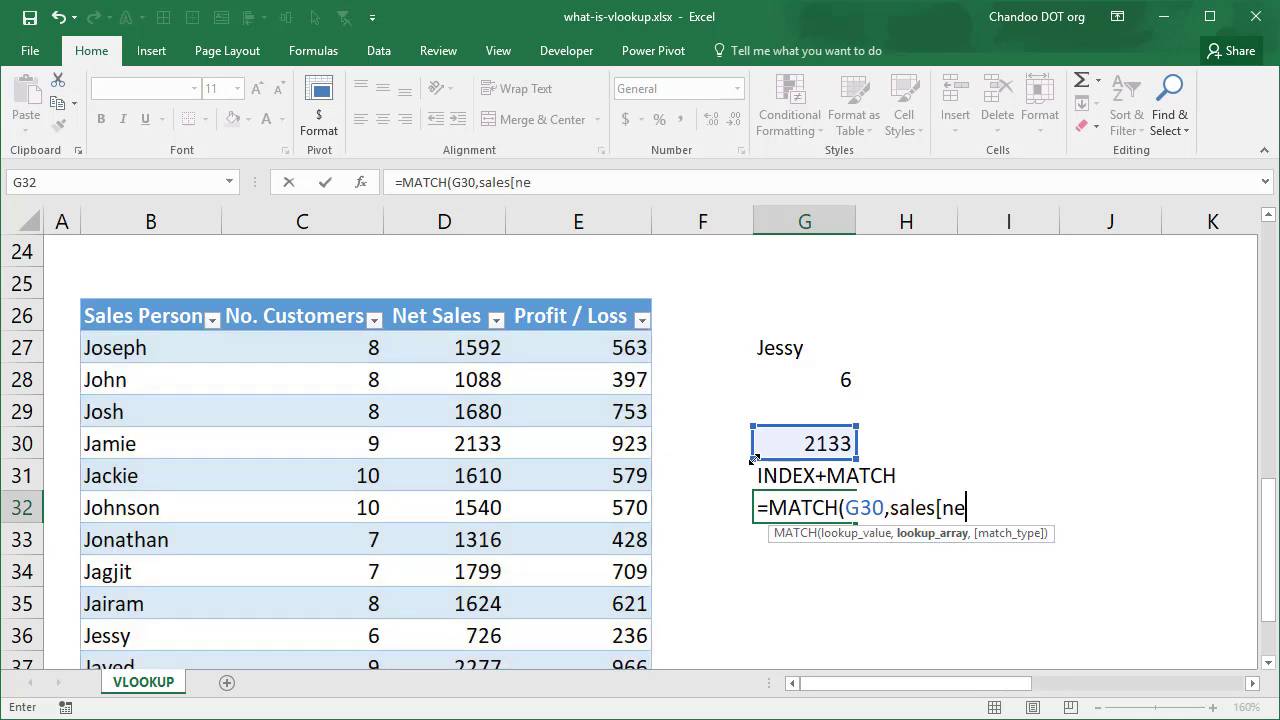
{"action": "key", "text": "BackSpace"}
{"action": "key", "text": "BackSpace"}
{"action": "key", "text": "Down"}
{"action": "key", "text": "Down"}
{"action": "key", "text": "Tab"}
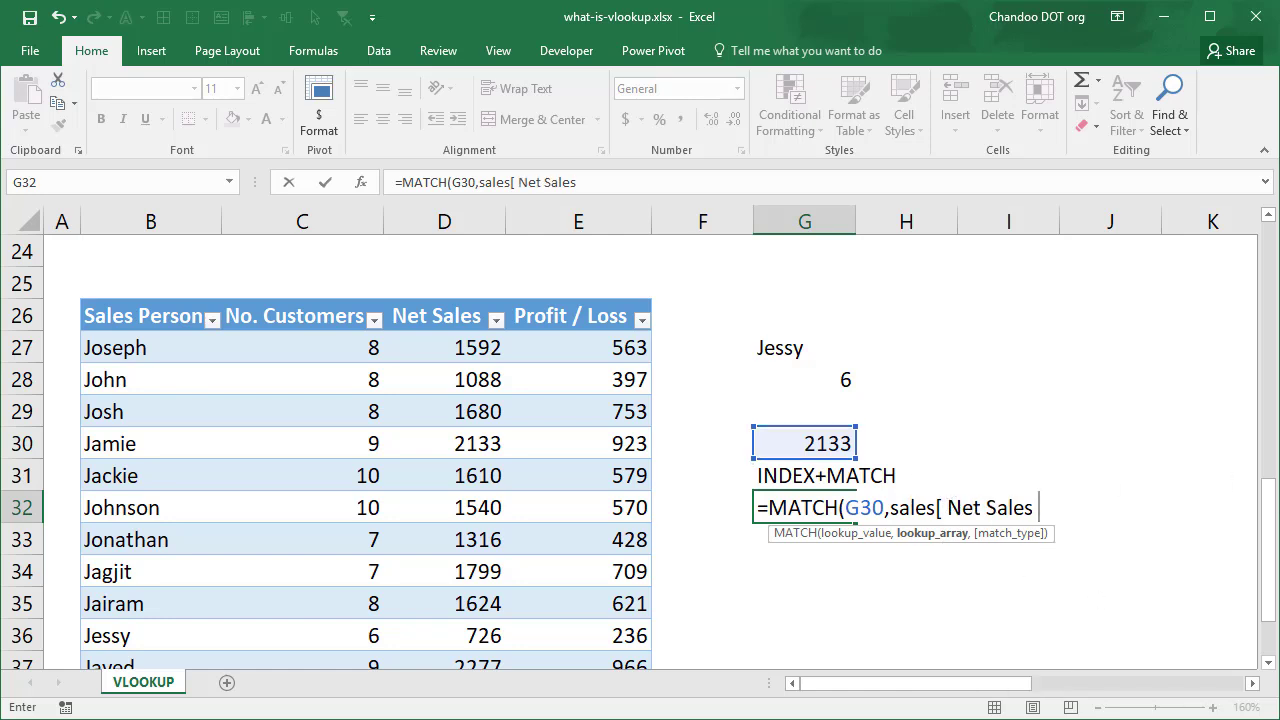
{"action": "type", "text": "]"}
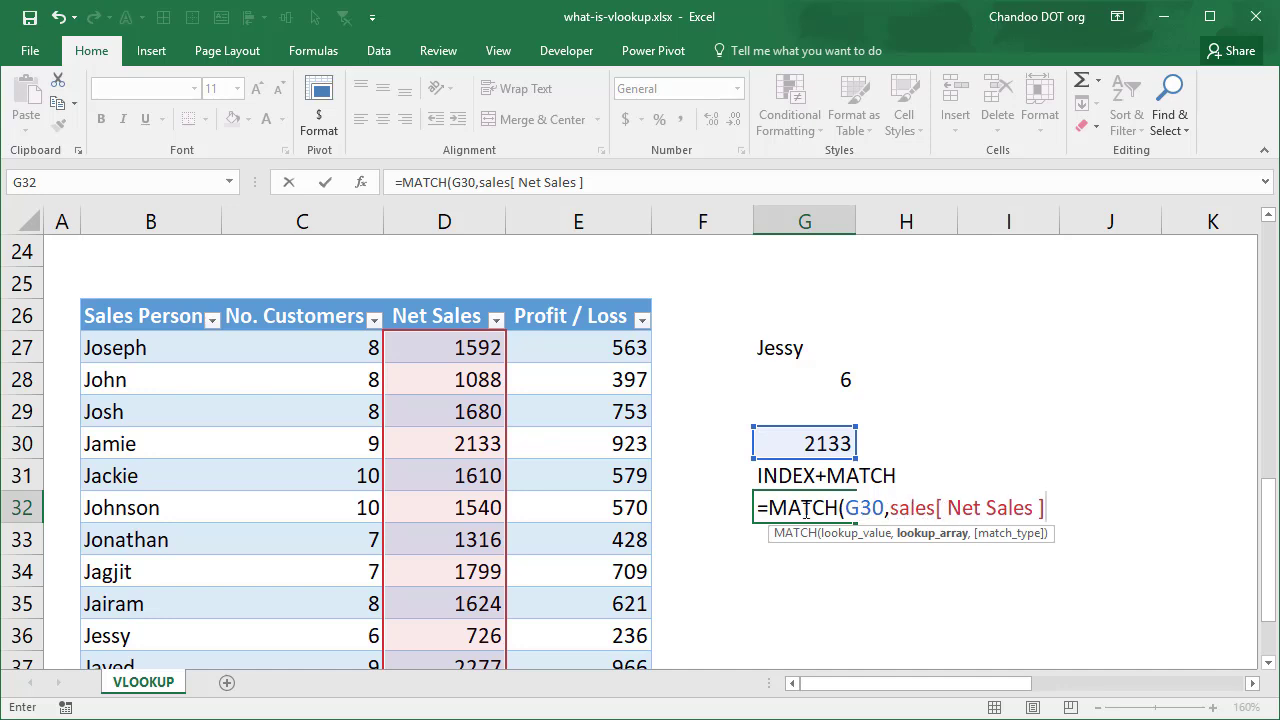
{"action": "type", "text": ","}
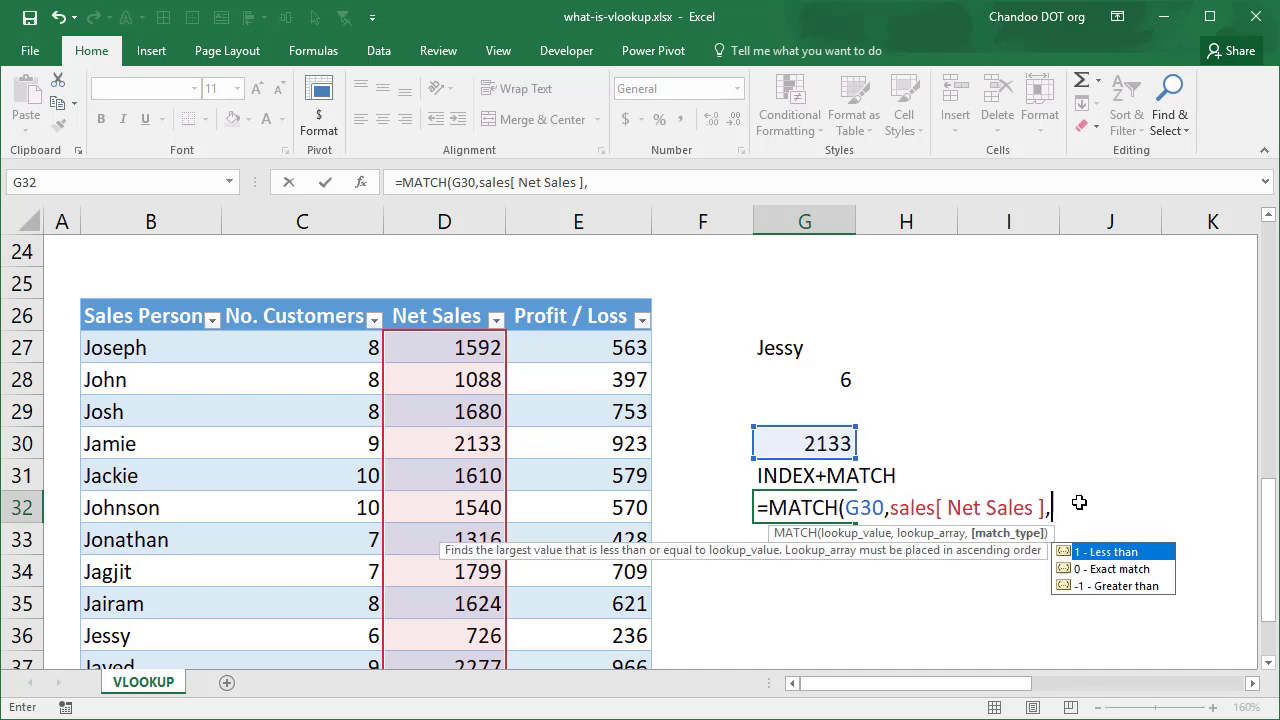
{"action": "type", "text": "0)"}
{"action": "key", "text": "Return"}
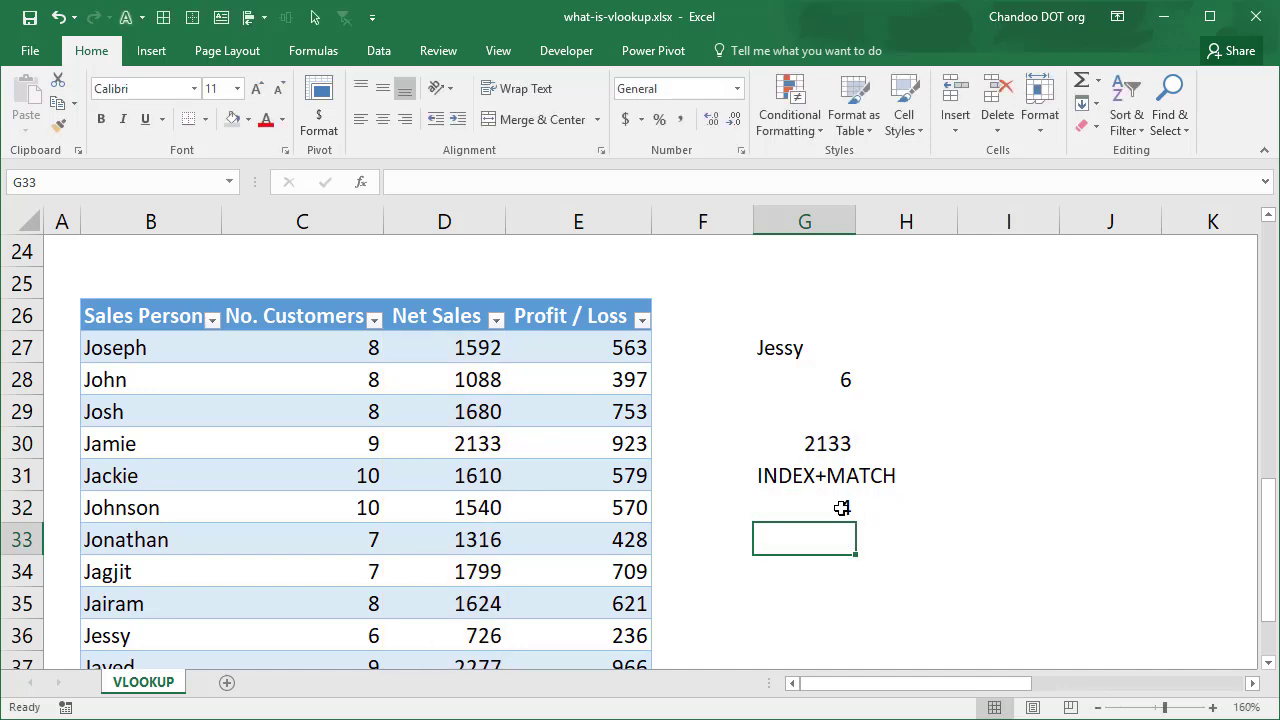
{"action": "left_click", "coordinate": [843, 515]}
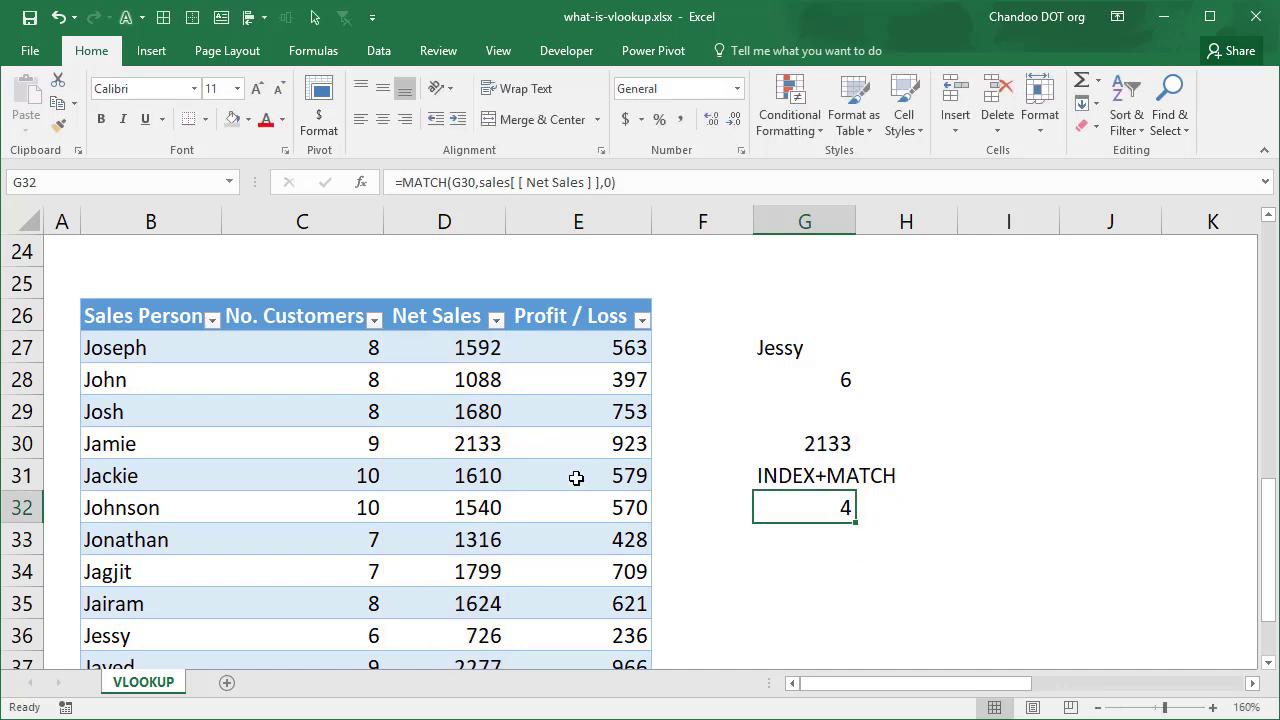
{"action": "left_click_drag", "start_coordinate": [471, 340], "coordinate": [467, 427]}
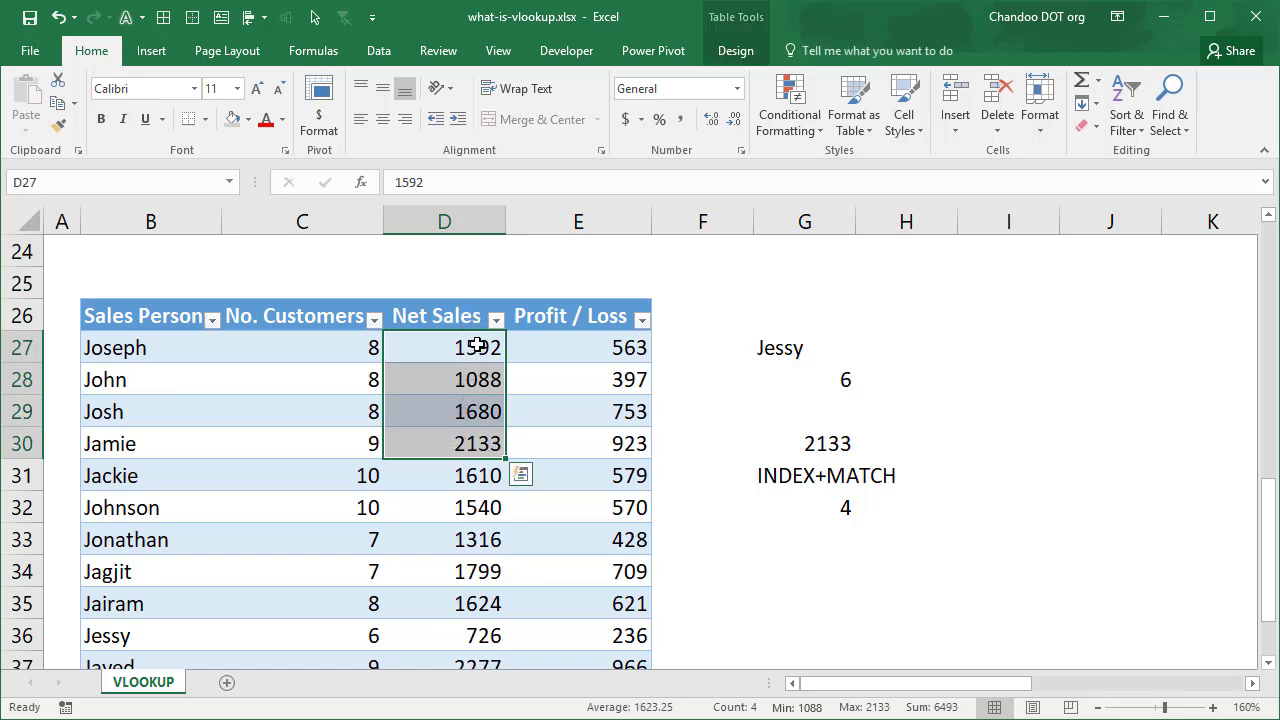
{"action": "left_click", "coordinate": [828, 442]}
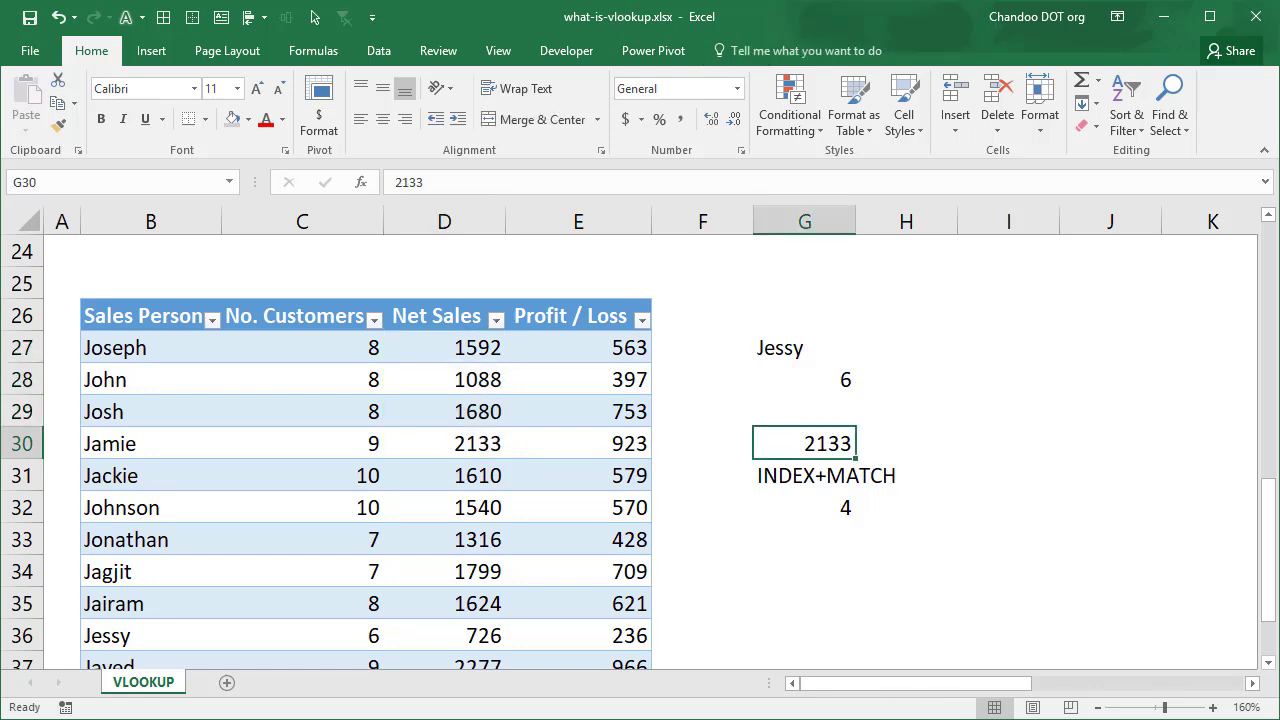
{"action": "type", "text": "1624"}
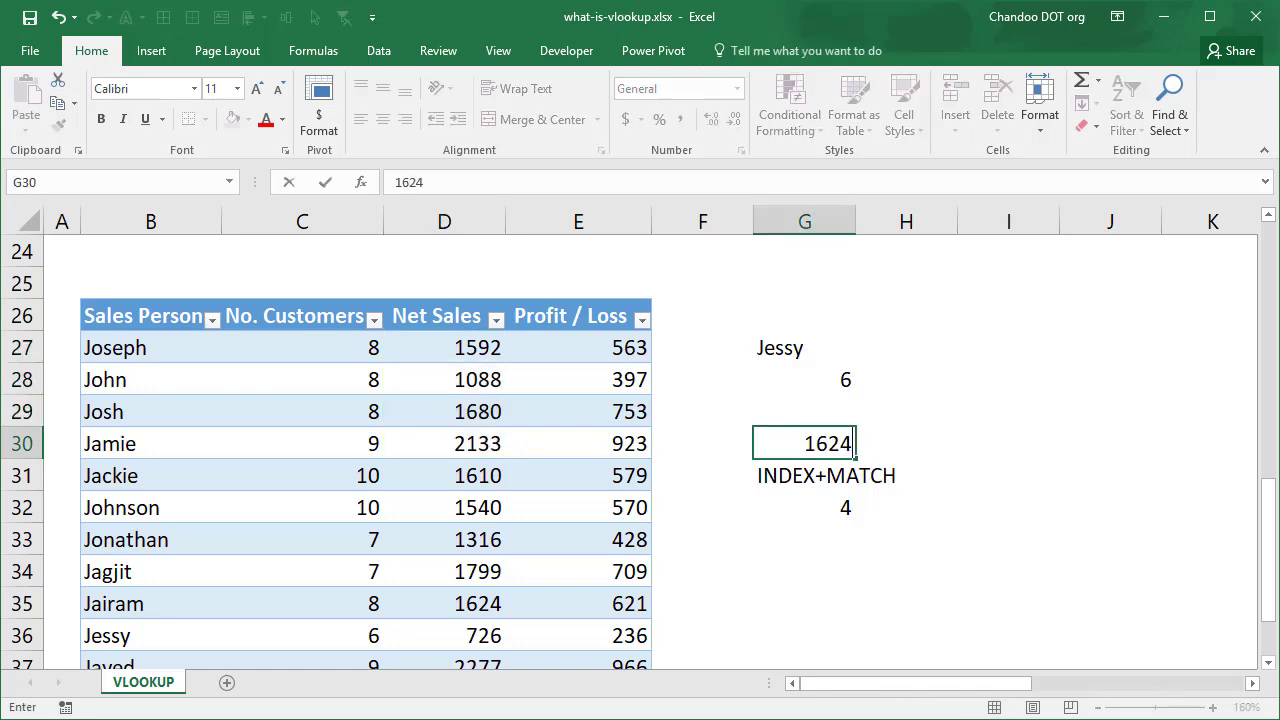
{"action": "key", "text": "Return"}
{"action": "left_click_drag", "start_coordinate": [474, 604], "coordinate": [486, 357]}
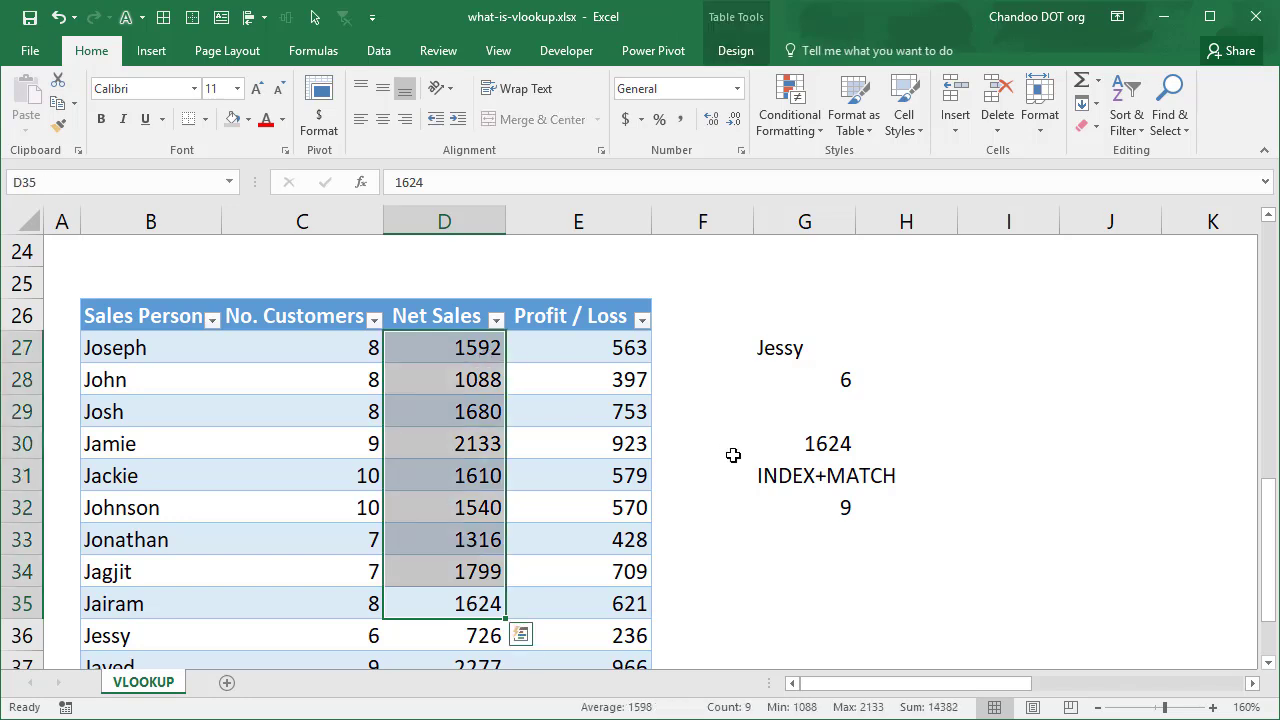
{"action": "left_click", "coordinate": [818, 510]}
{"action": "key", "text": "ctrl+z"}
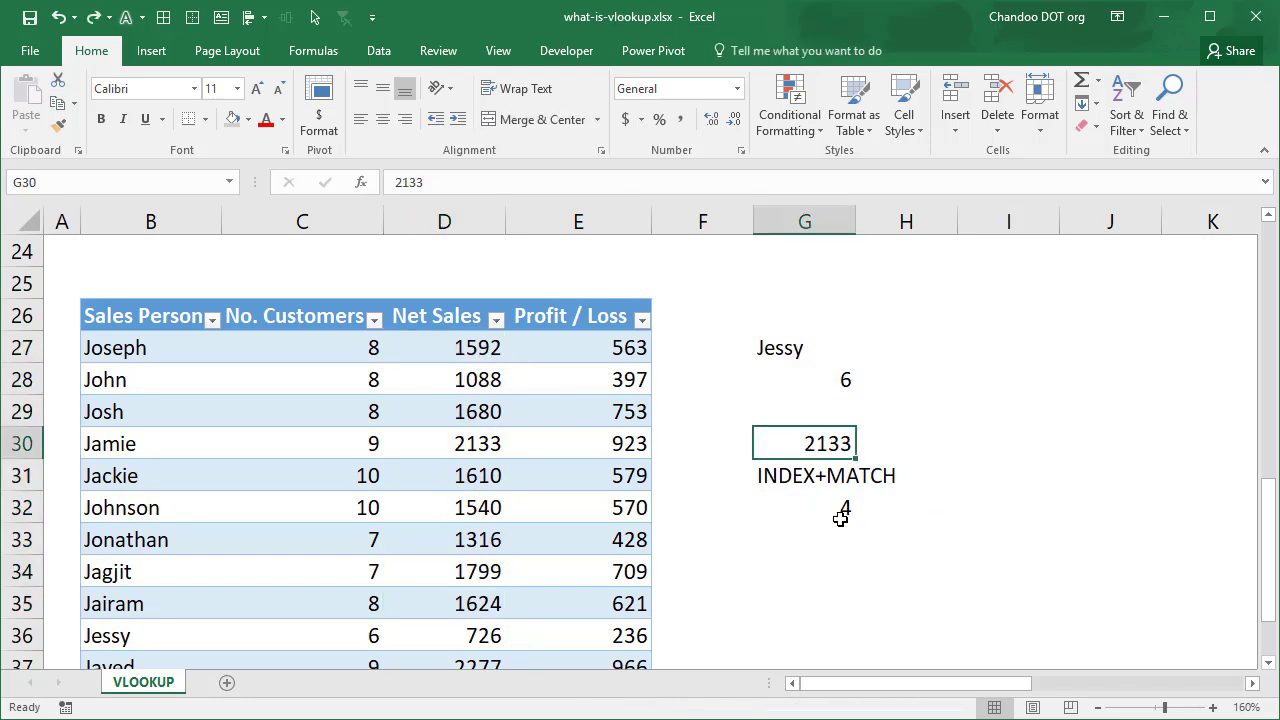
{"action": "left_click", "coordinate": [840, 512]}
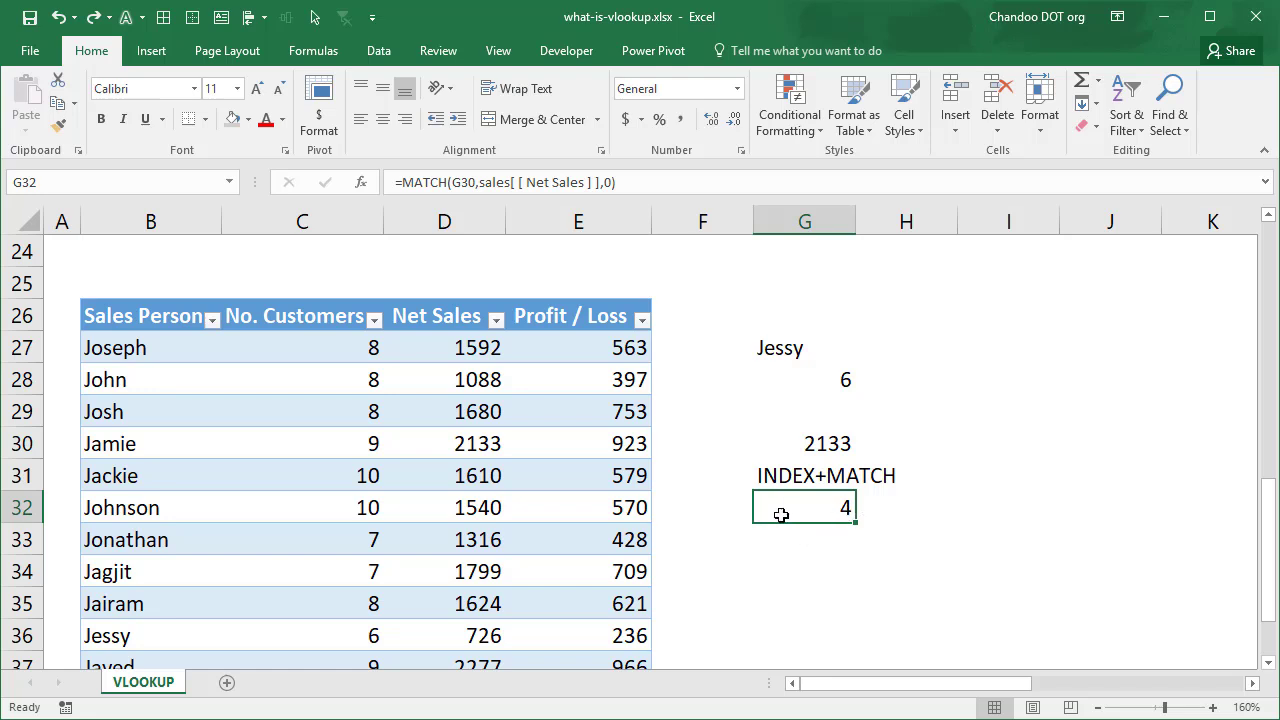
{"action": "left_click", "coordinate": [732, 510]}
{"action": "left_click", "coordinate": [810, 503]}
- Label the G32 result as MATCH in H32 and point out 2133 in Net Sales
{"action": "left_click", "coordinate": [895, 516]}
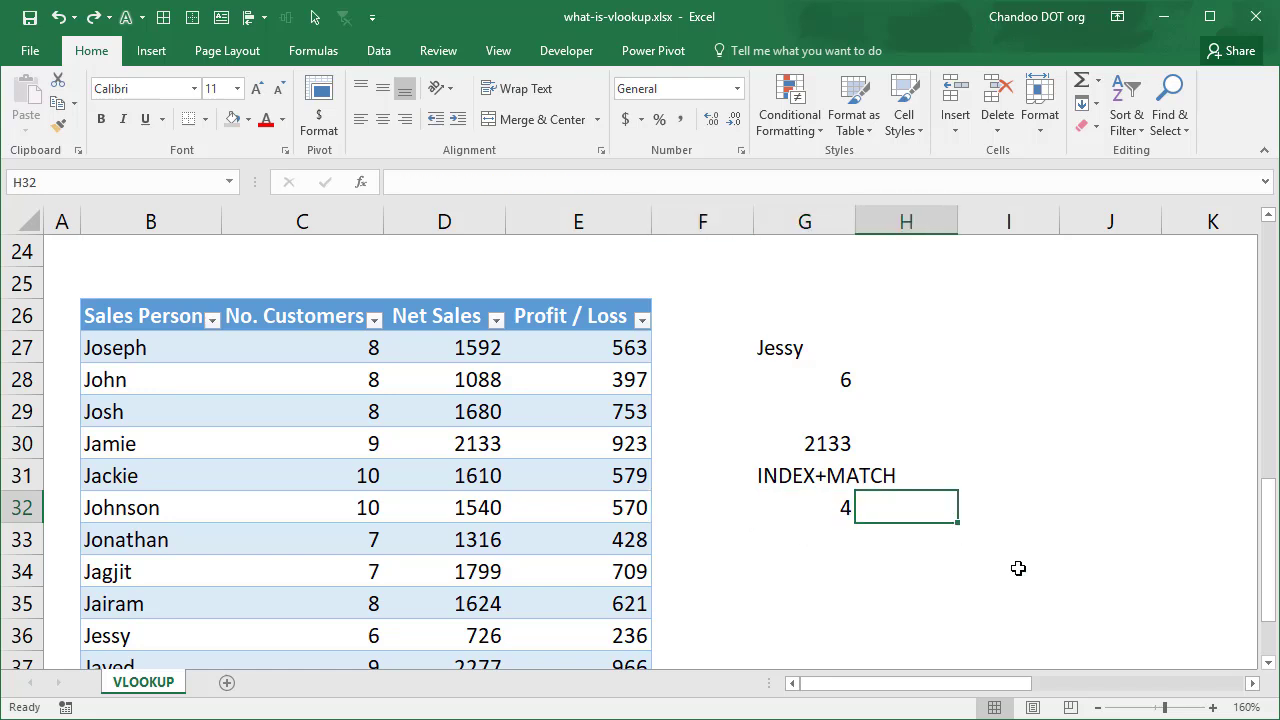
{"action": "type", "text": "MATCH"}
{"action": "key", "text": "Return"}
{"action": "key", "text": "Left"}
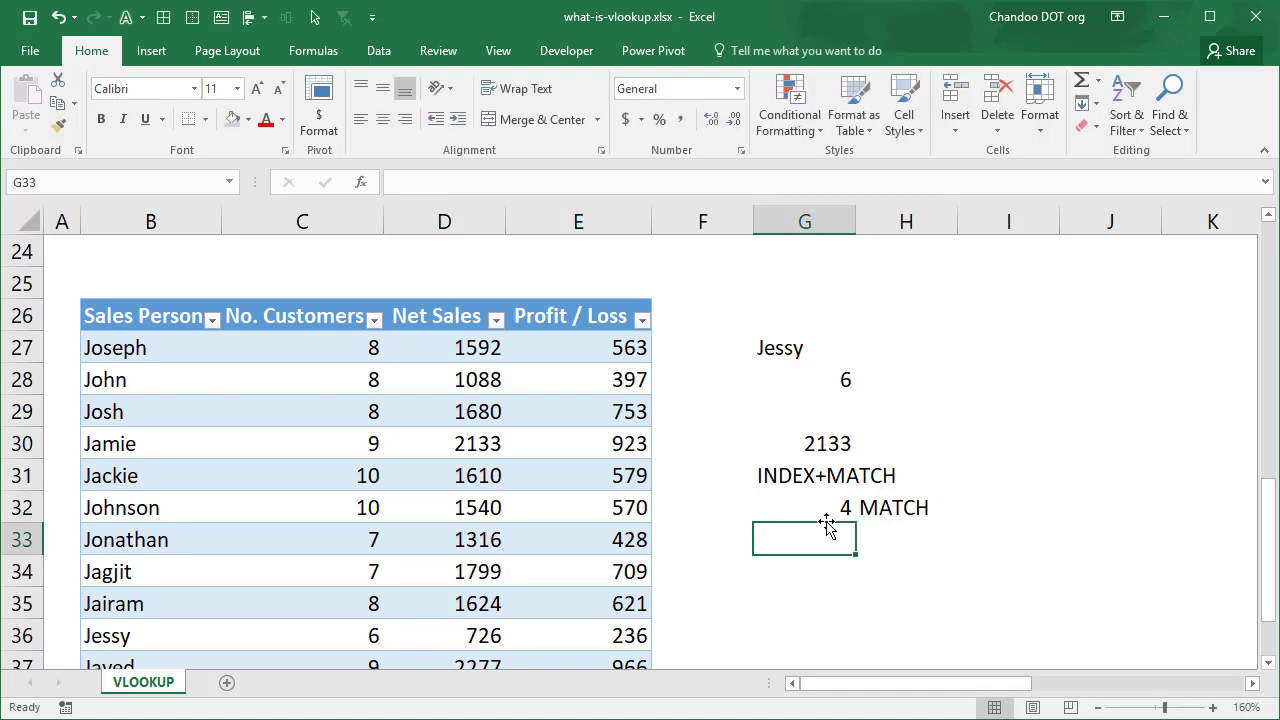
{"action": "left_click", "coordinate": [490, 443]}
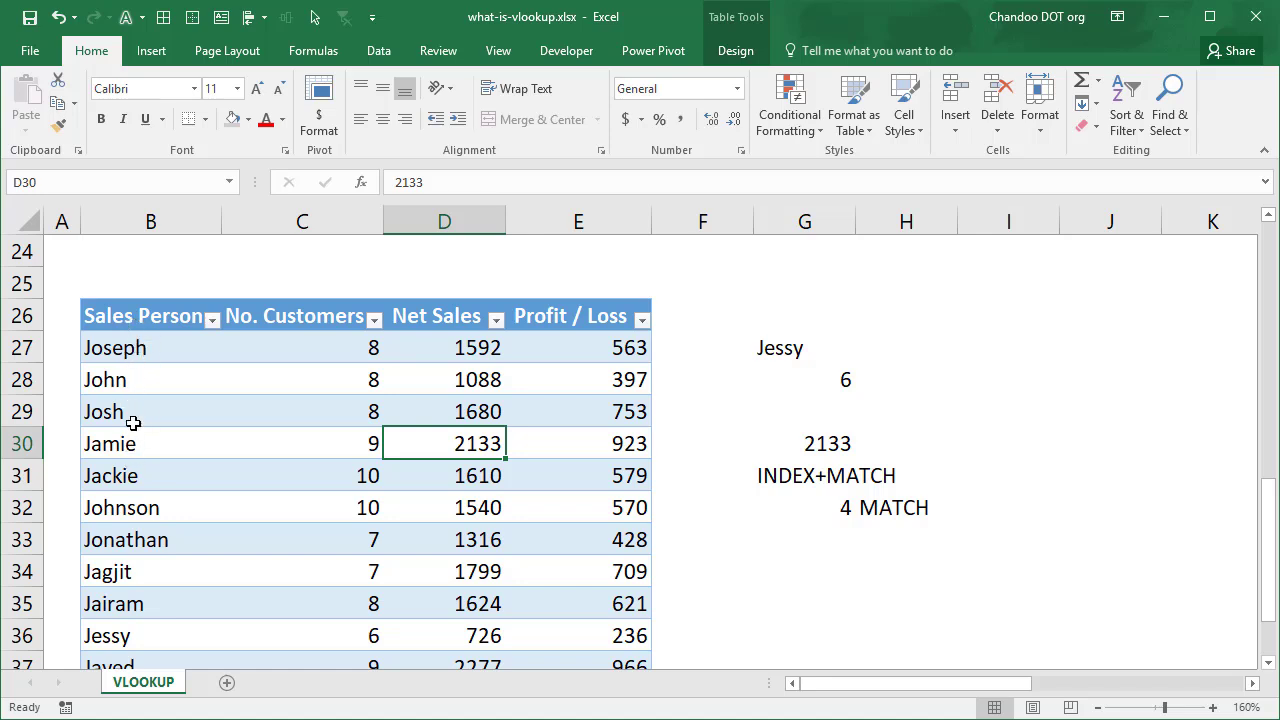
- Enter =INDEX(sales[Sales Person],G32) in G33 to return Jamie, then select G32:G33
{"action": "left_click", "coordinate": [839, 545]}
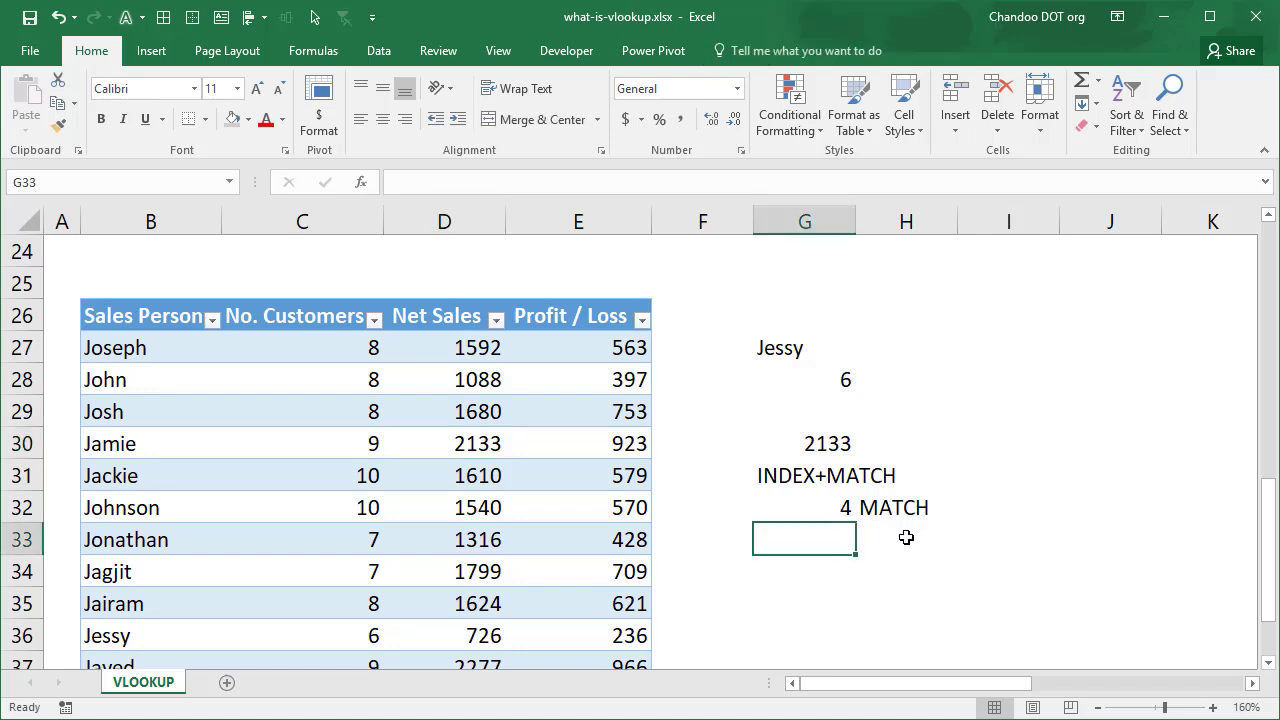
{"action": "type", "text": "=inde"}
{"action": "key", "text": "Tab"}
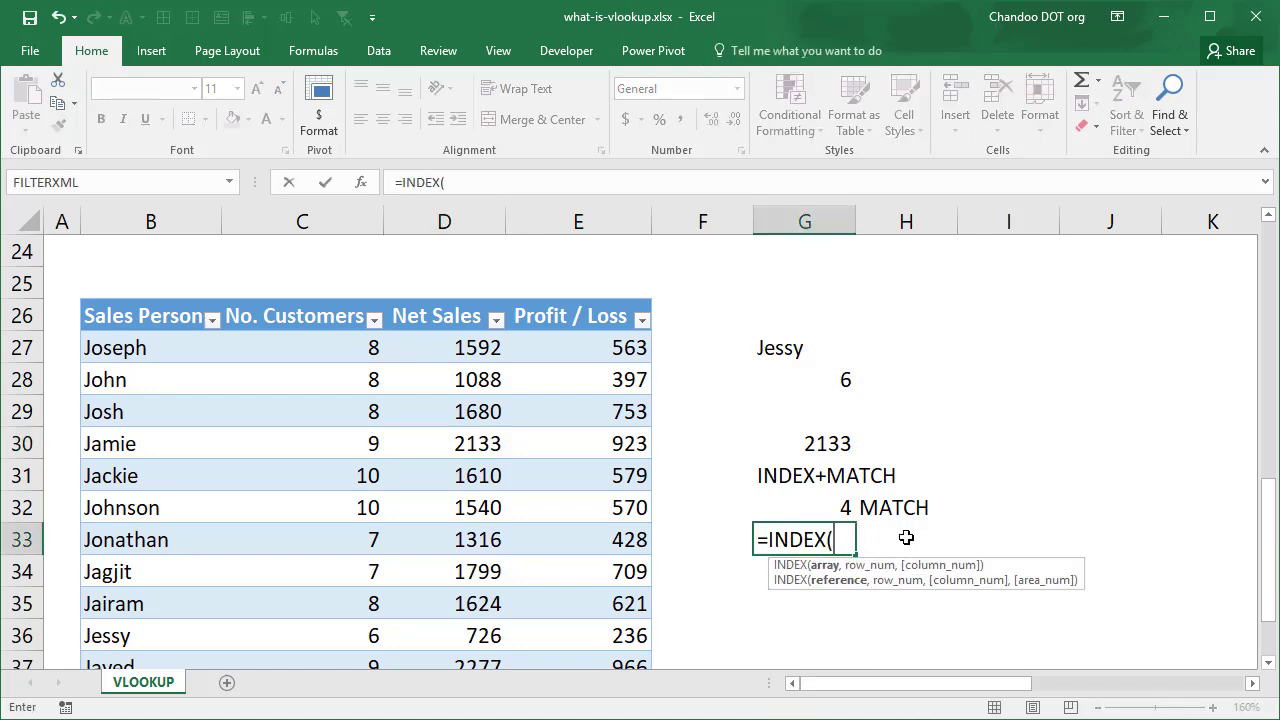
{"action": "type", "text": "sales["}
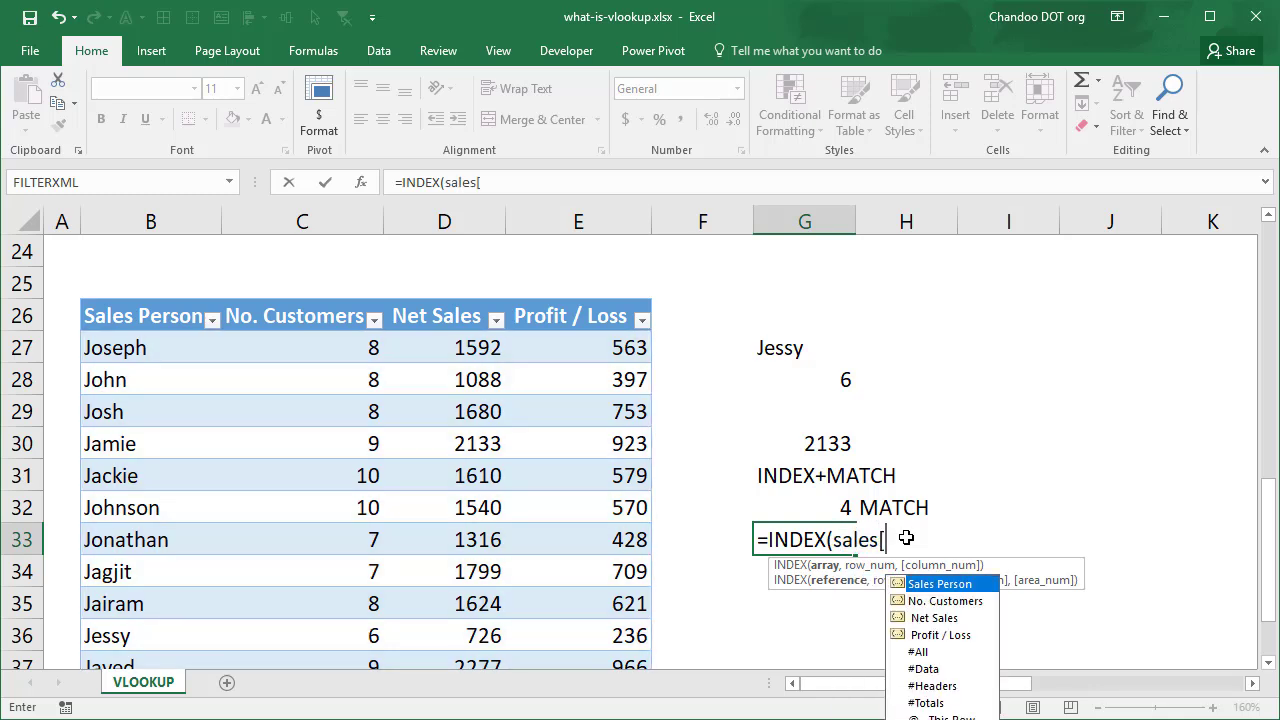
{"action": "key", "text": "Tab"}
{"action": "type", "text": "],"}
{"action": "key", "text": "Up"}
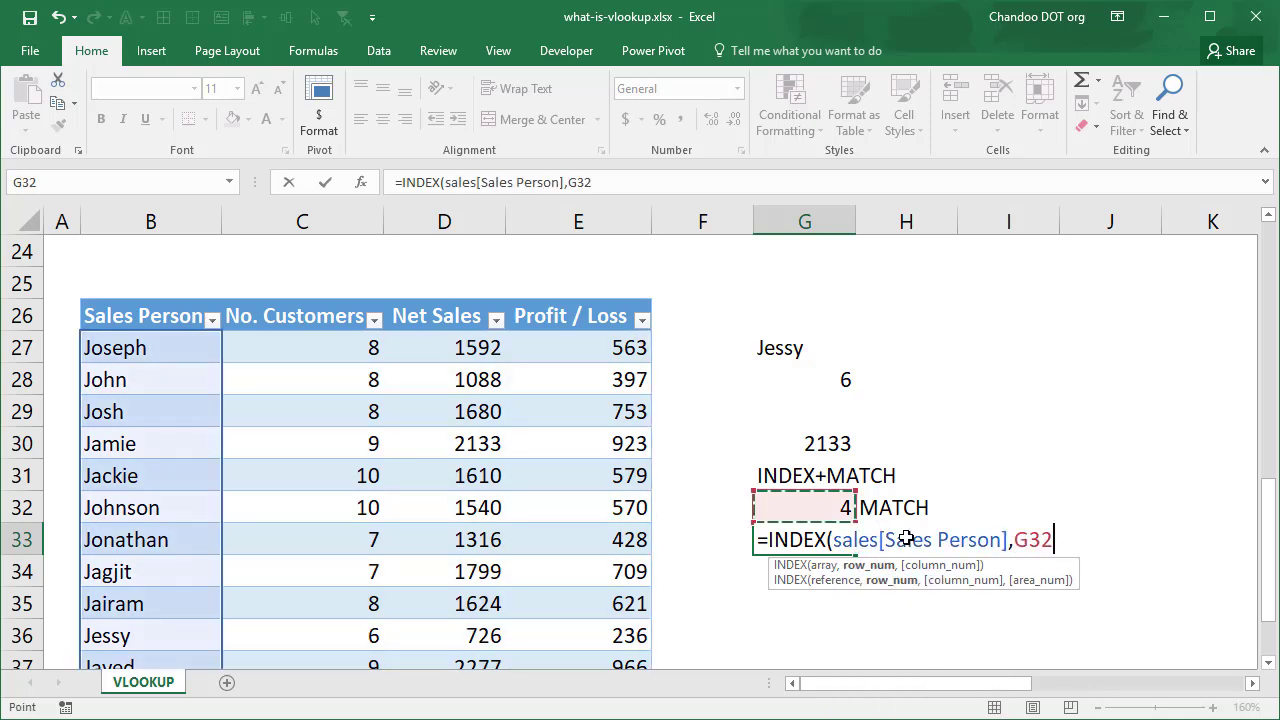
{"action": "type", "text": ")"}
{"action": "key", "text": "Return"}
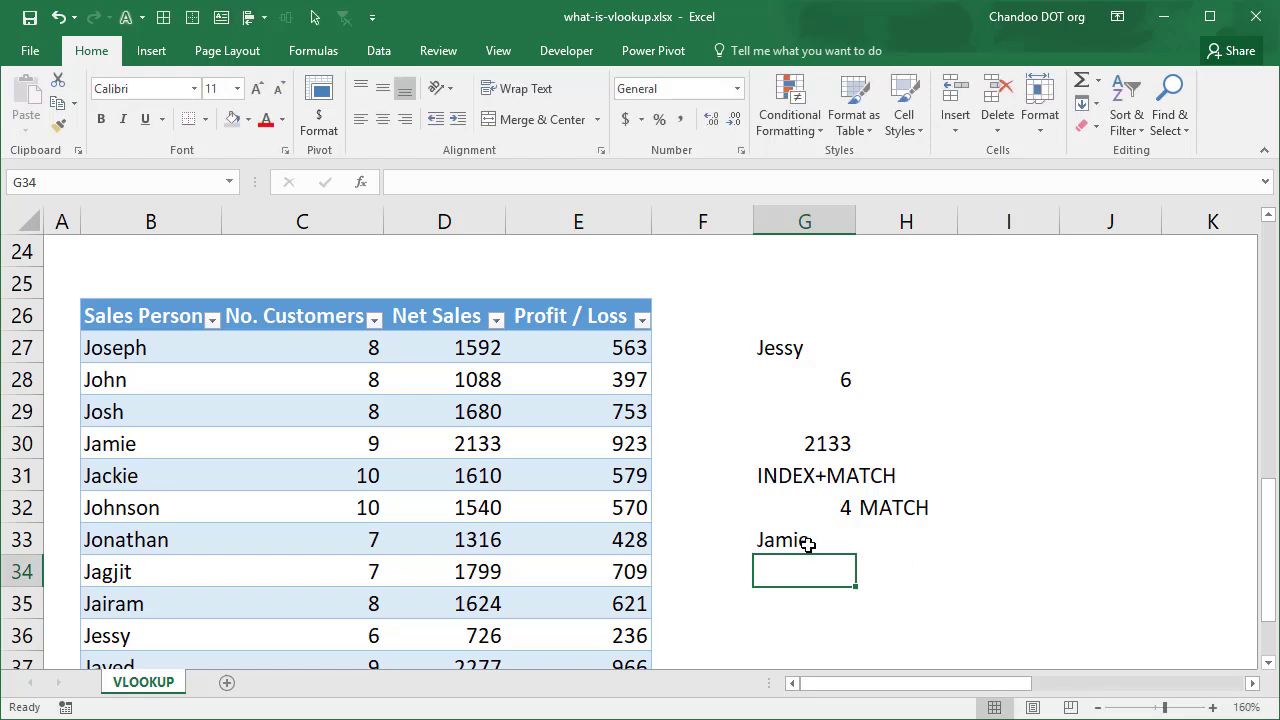
{"action": "left_click_drag", "start_coordinate": [806, 542], "coordinate": [816, 500]}
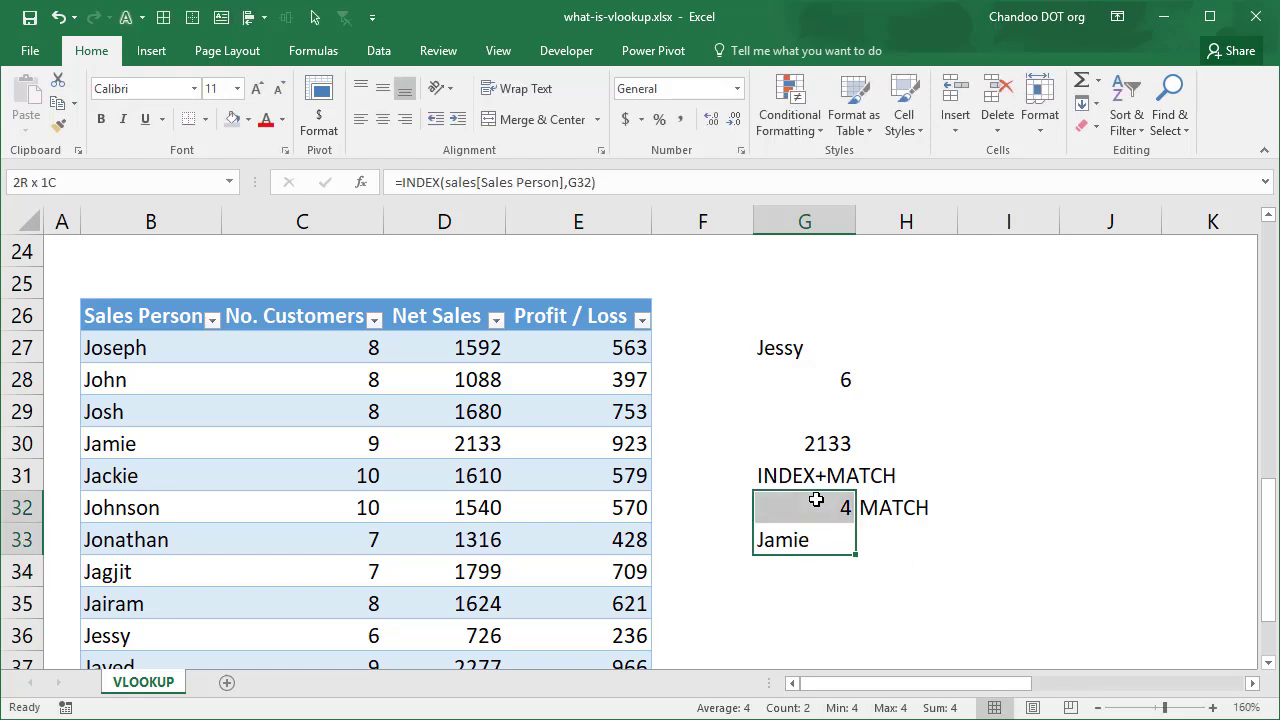
- Centre-align the MATCH and INDEX results in G32:G33 and the 2133 value in G30
{"action": "left_click", "coordinate": [382, 119]}
{"action": "left_click", "coordinate": [840, 440]}
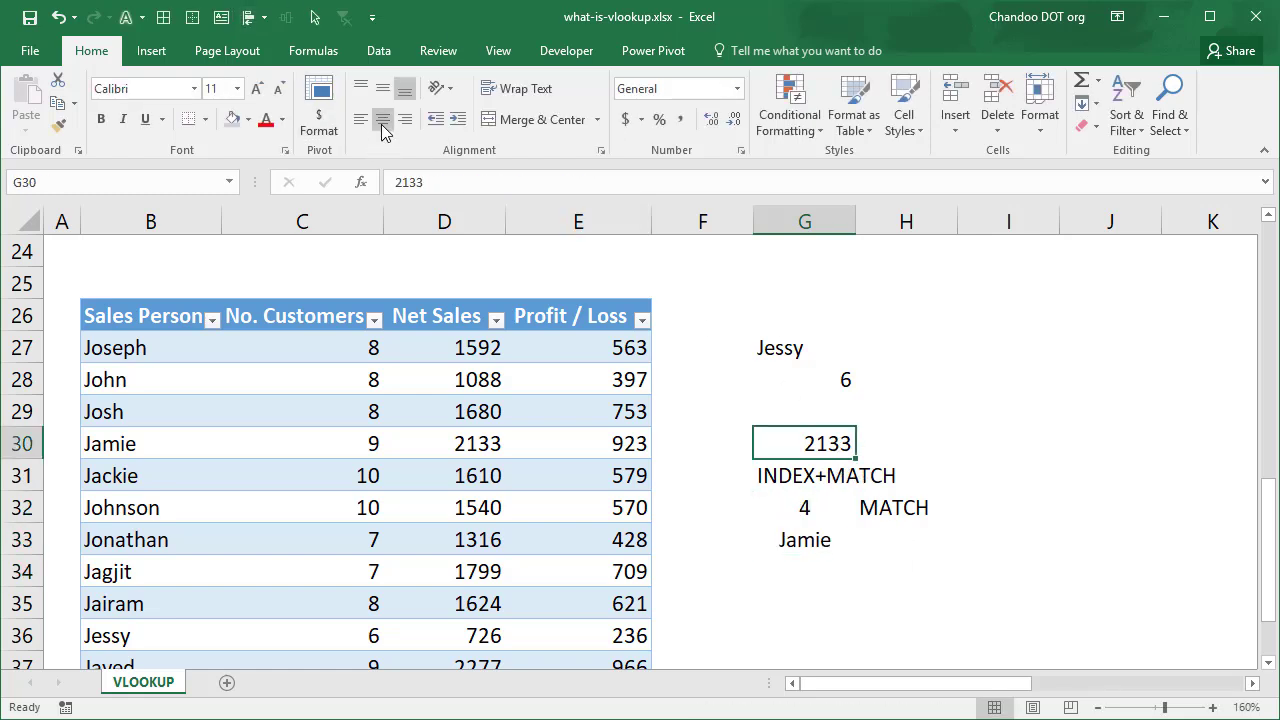
{"action": "left_click", "coordinate": [382, 119]}
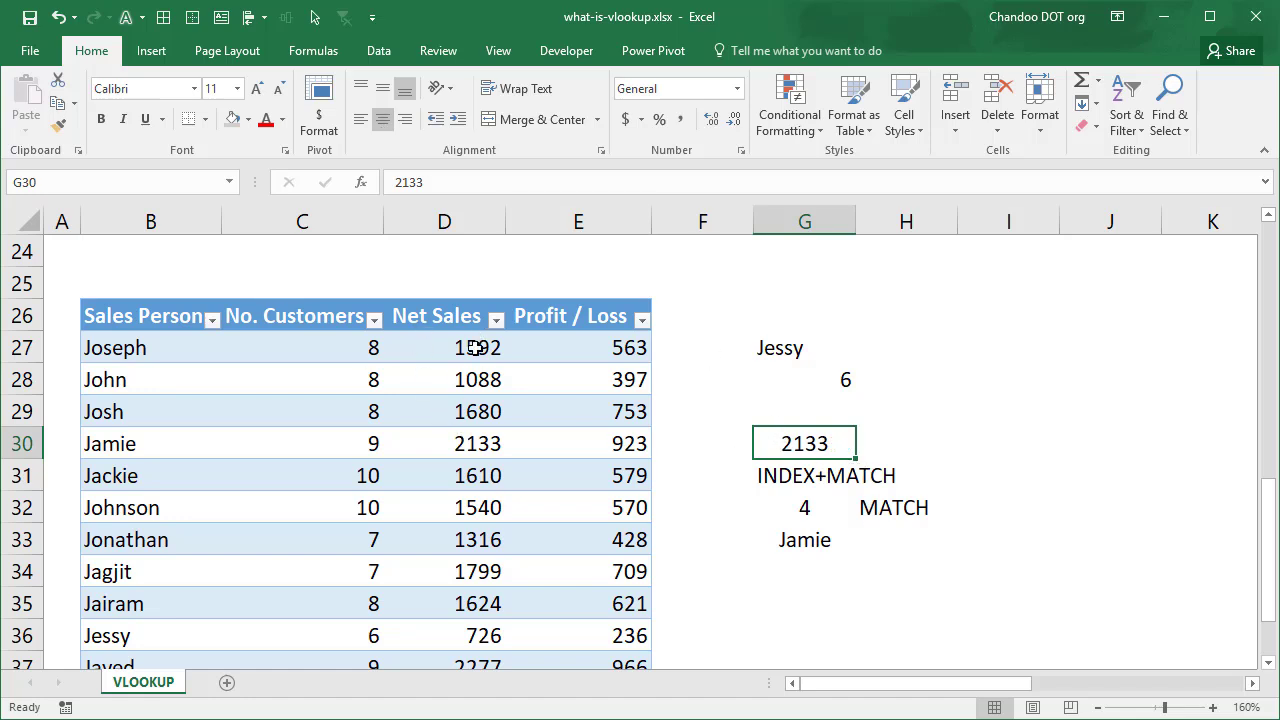
{"action": "left_click", "coordinate": [815, 540]}
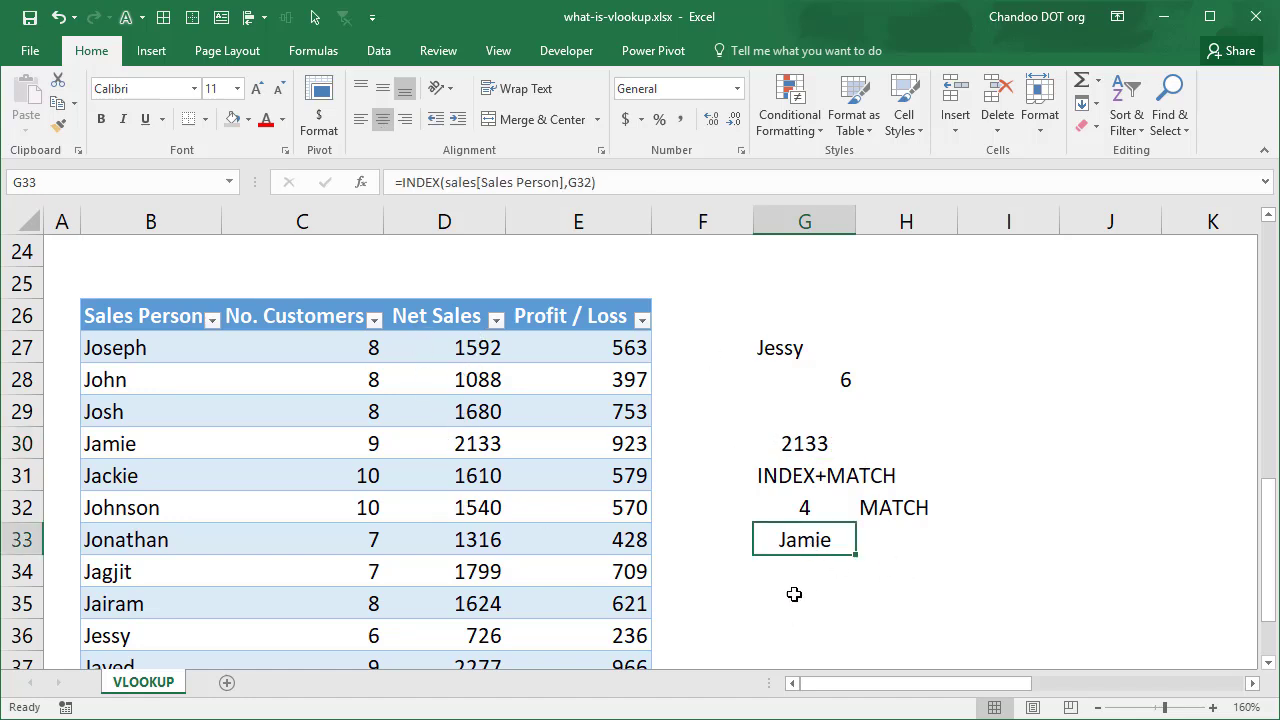
{"action": "left_click", "coordinate": [798, 578]}
{"action": "left_click", "coordinate": [802, 534]}
{"action": "left_click", "coordinate": [802, 508]}
{"action": "left_click", "coordinate": [795, 535], "text": "shift"}
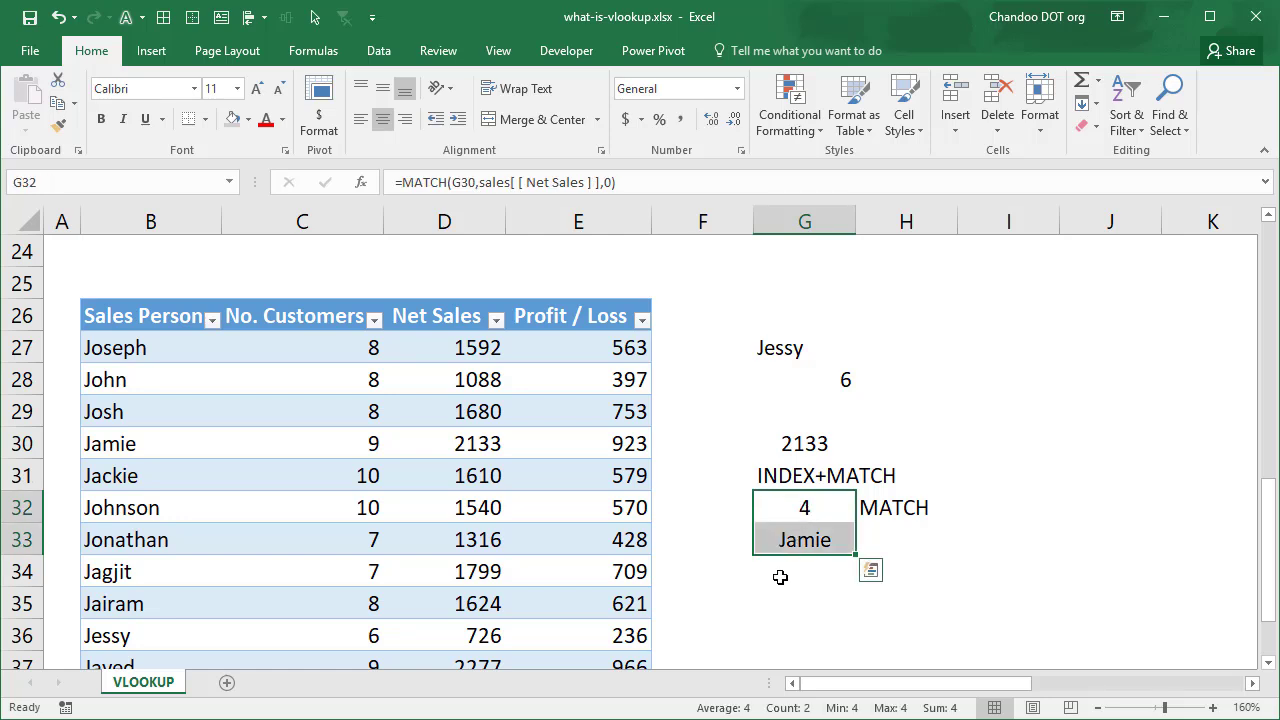
- Enter =INDEX(sales[Sales Person],MATCH(G30,sales[Net Sales],0)) in G34, returning Jamie
{"action": "left_click", "coordinate": [782, 573]}
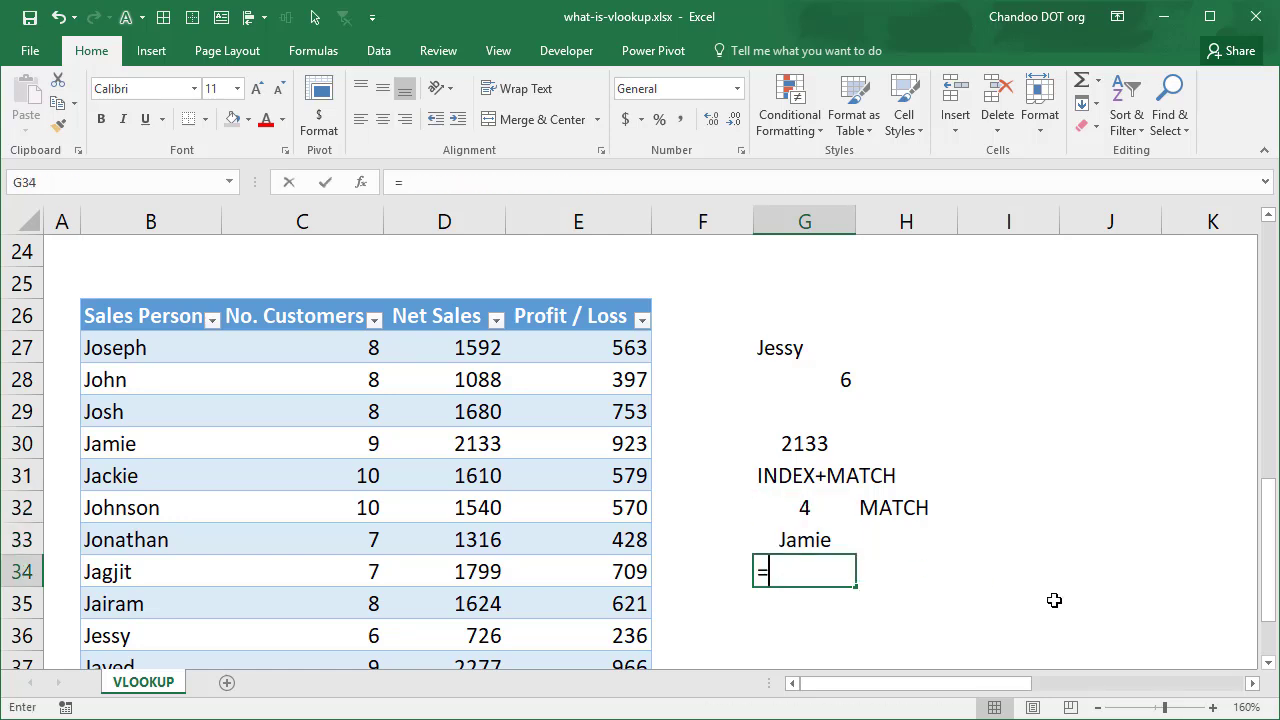
{"action": "type", "text": "=index"}
{"action": "key", "text": "Tab"}
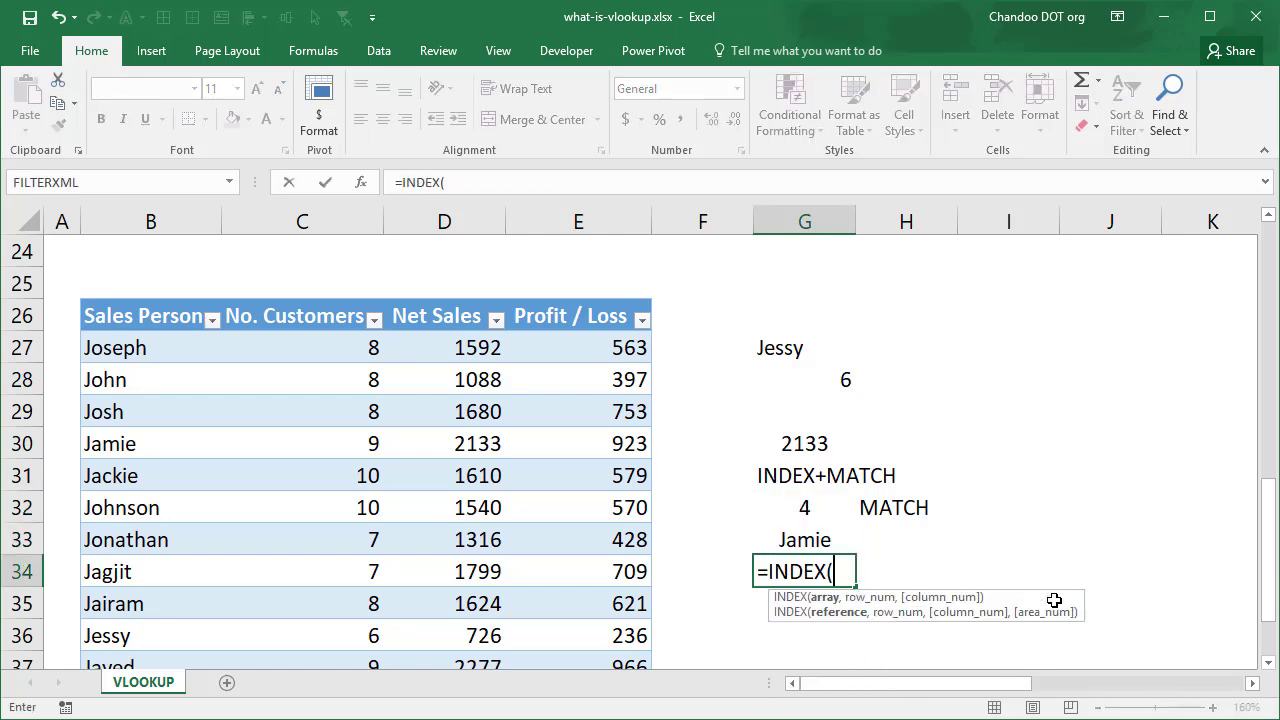
{"action": "type", "text": "sales["}
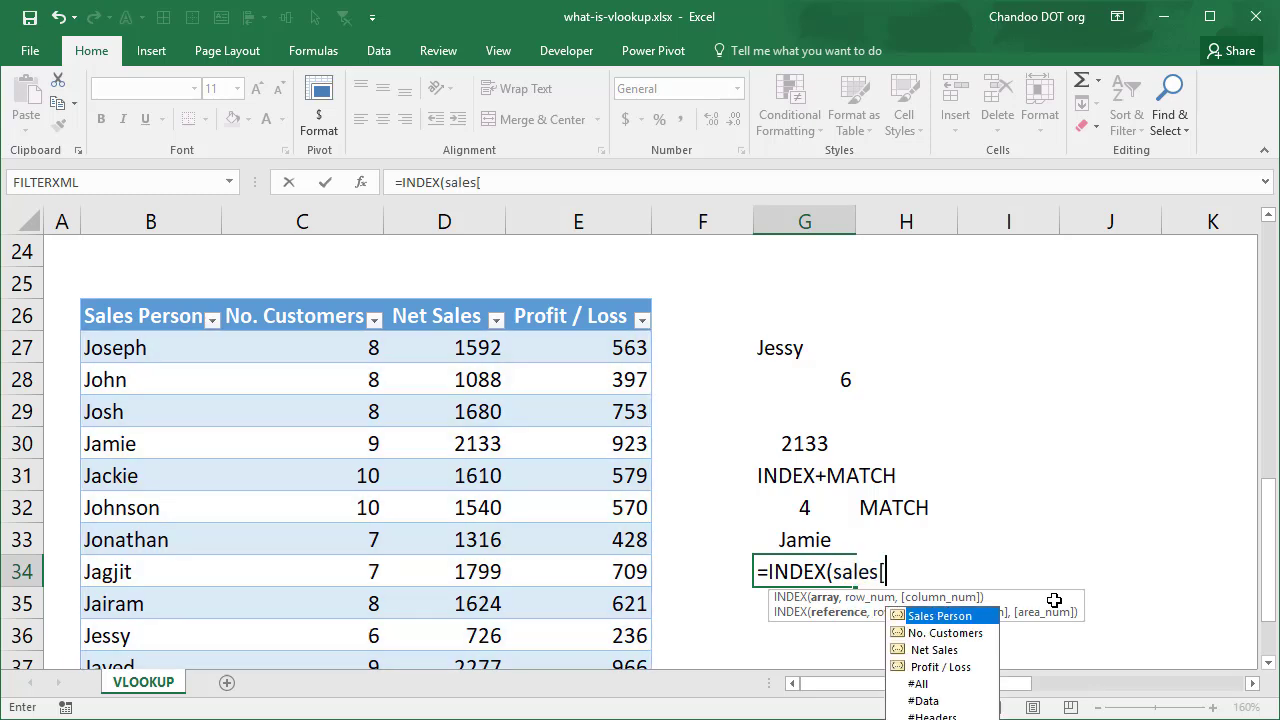
{"action": "key", "text": "Tab"}
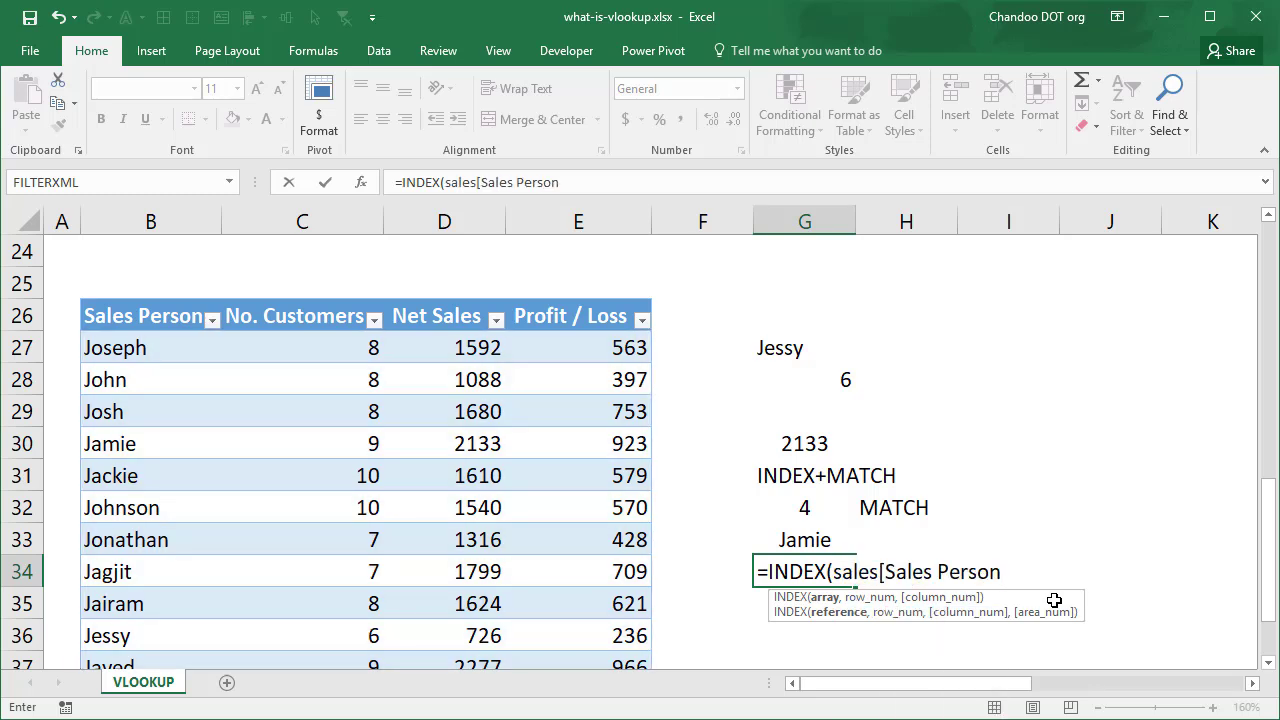
{"action": "type", "text": "],"}
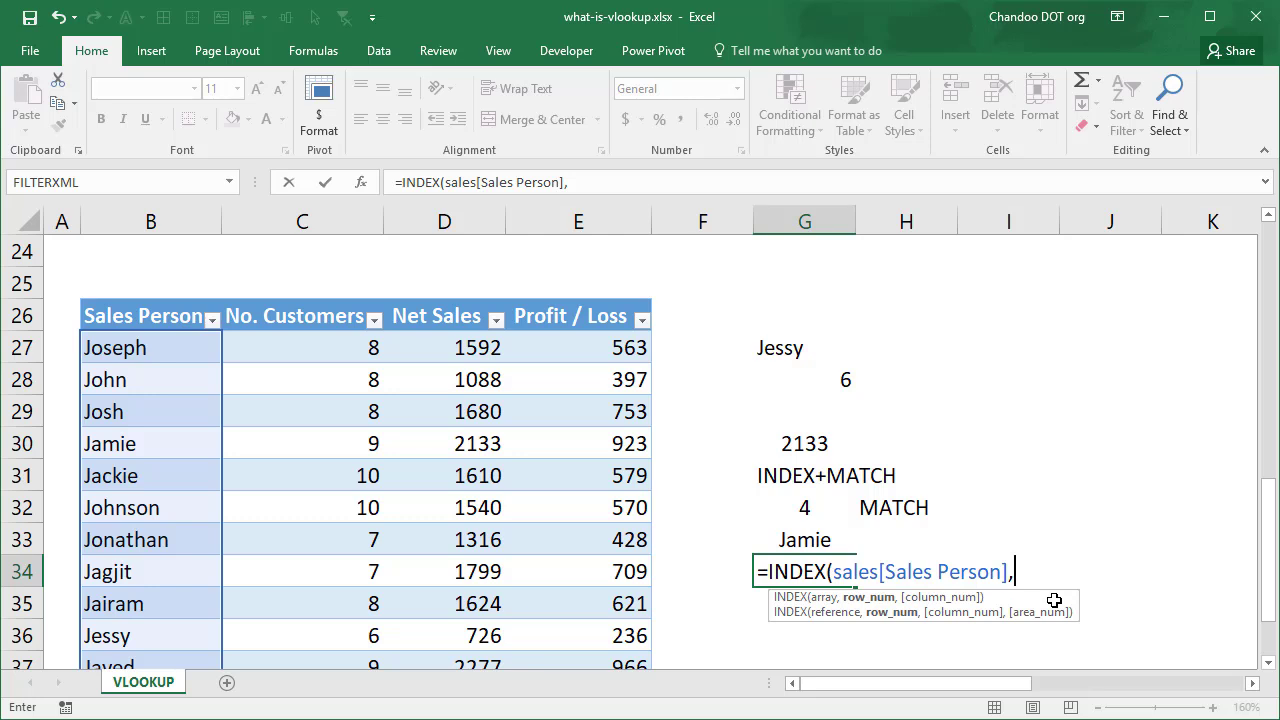
{"action": "type", "text": "matc"}
{"action": "key", "text": "Tab"}
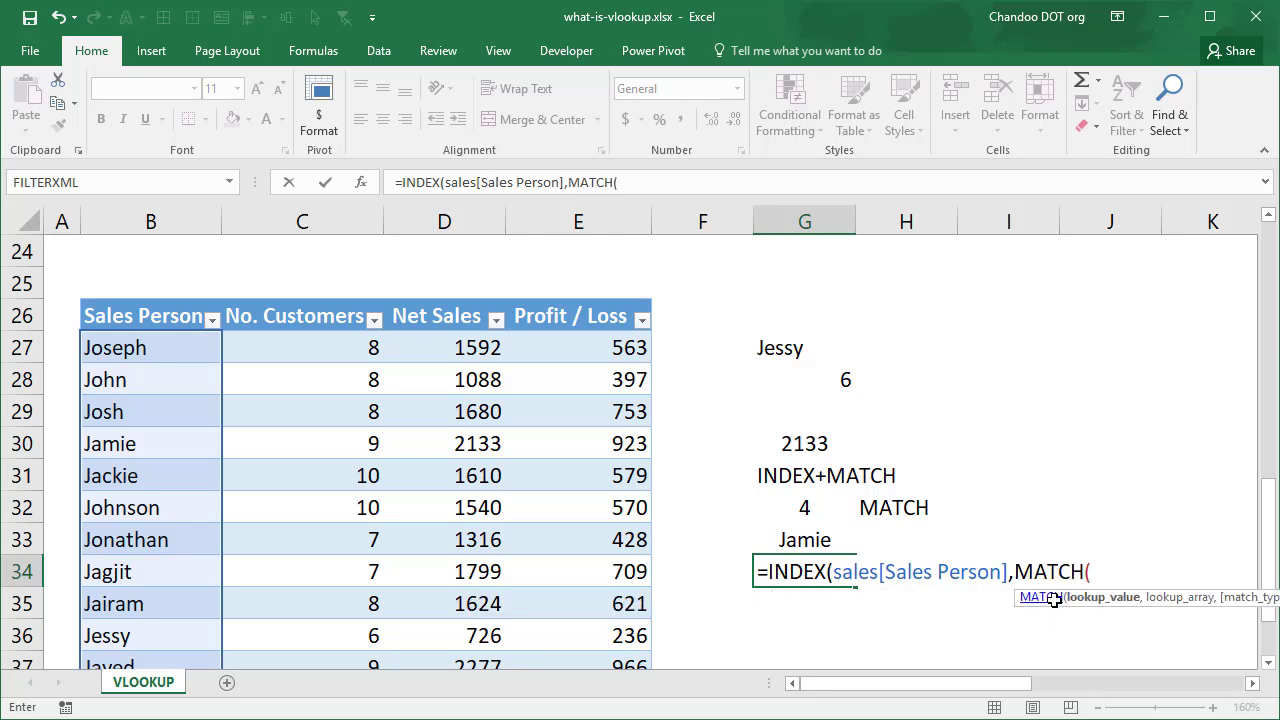
{"action": "left_click", "coordinate": [785, 445]}
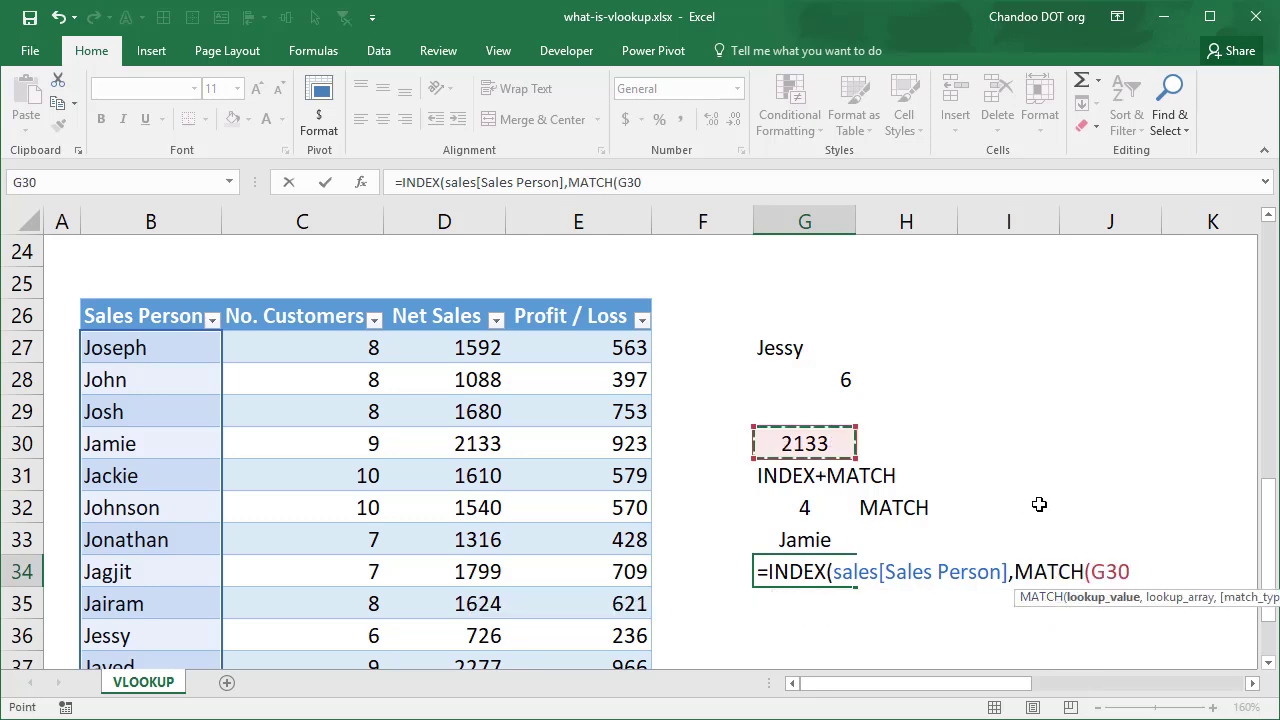
{"action": "type", "text": ","}
{"action": "type", "text": "sales["}
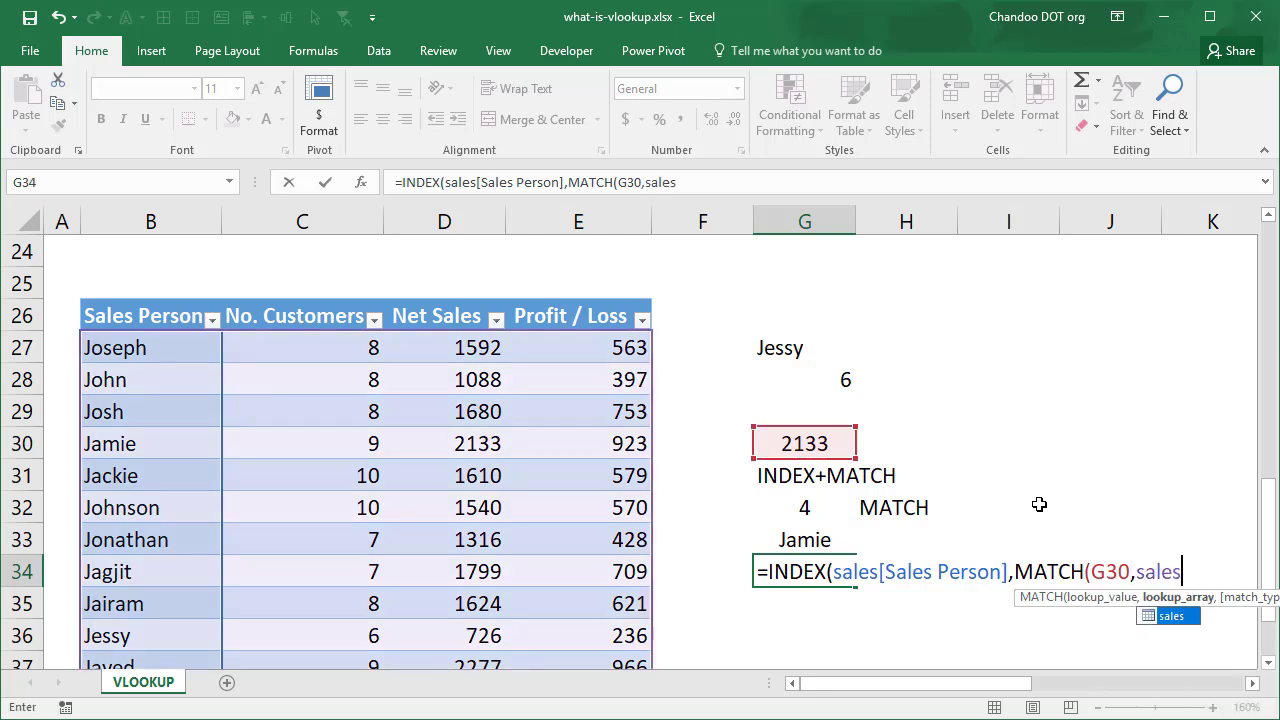
{"action": "key", "text": "Down"}
{"action": "key", "text": "Down"}
{"action": "key", "text": "Tab"}
{"action": "type", "text": "],"}
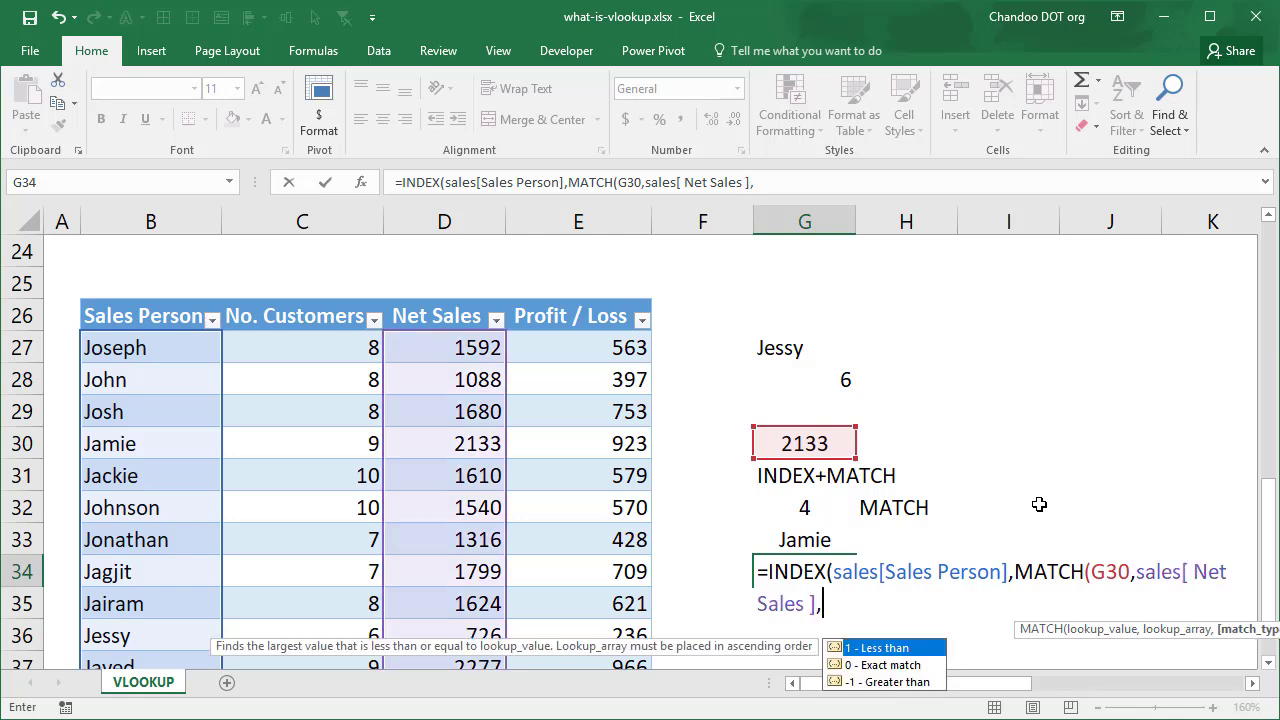
{"action": "type", "text": "0))"}
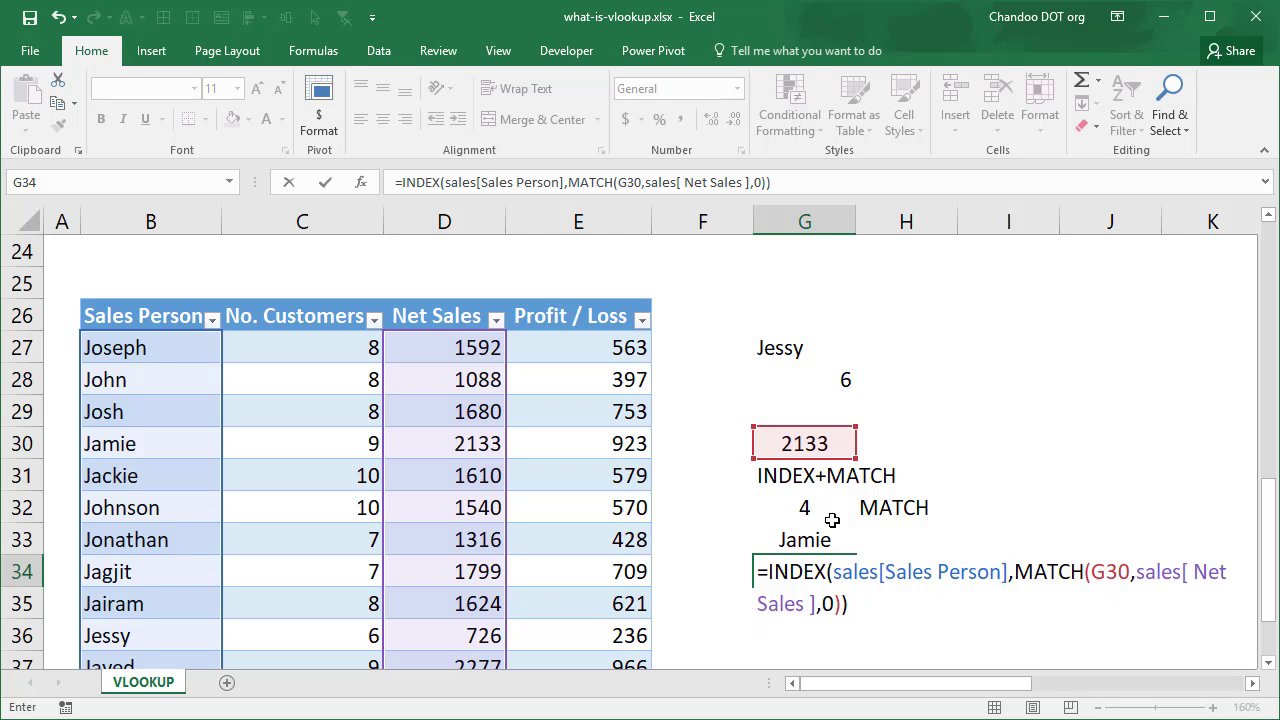
{"action": "key", "text": "Return"}
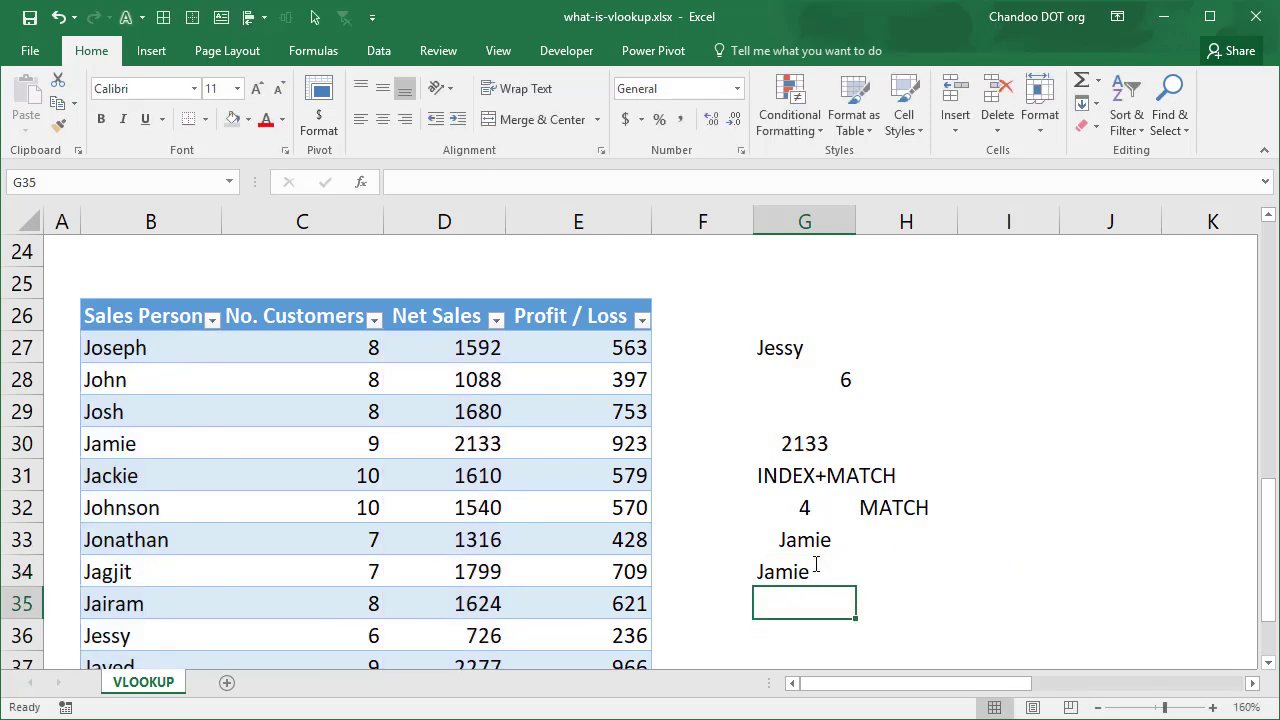
- Centre the Jamie result in G34 and give it a grey fill
{"action": "left_click", "coordinate": [793, 566]}
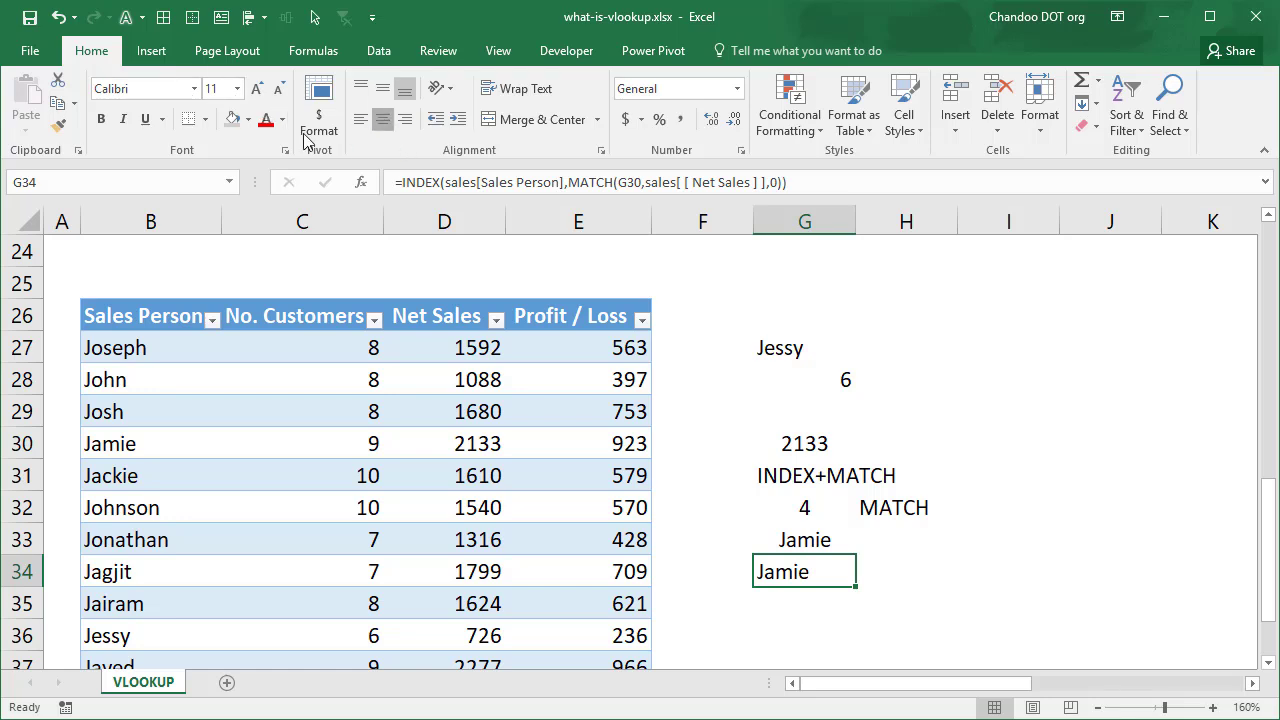
{"action": "left_click", "coordinate": [382, 119]}
{"action": "left_click", "coordinate": [233, 119]}
{"action": "left_click", "coordinate": [808, 606]}
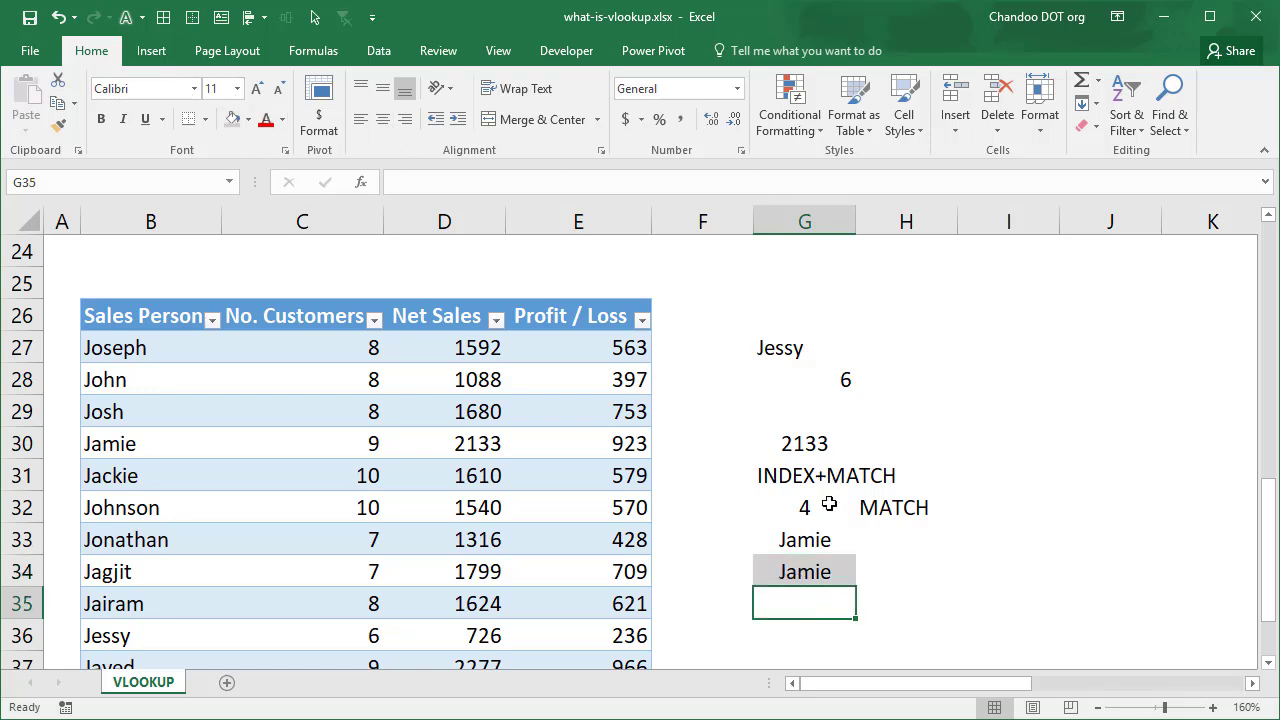
- Review the INDEX+MATCH label in G31 and the combined formula in G34
{"action": "left_click", "coordinate": [846, 483]}
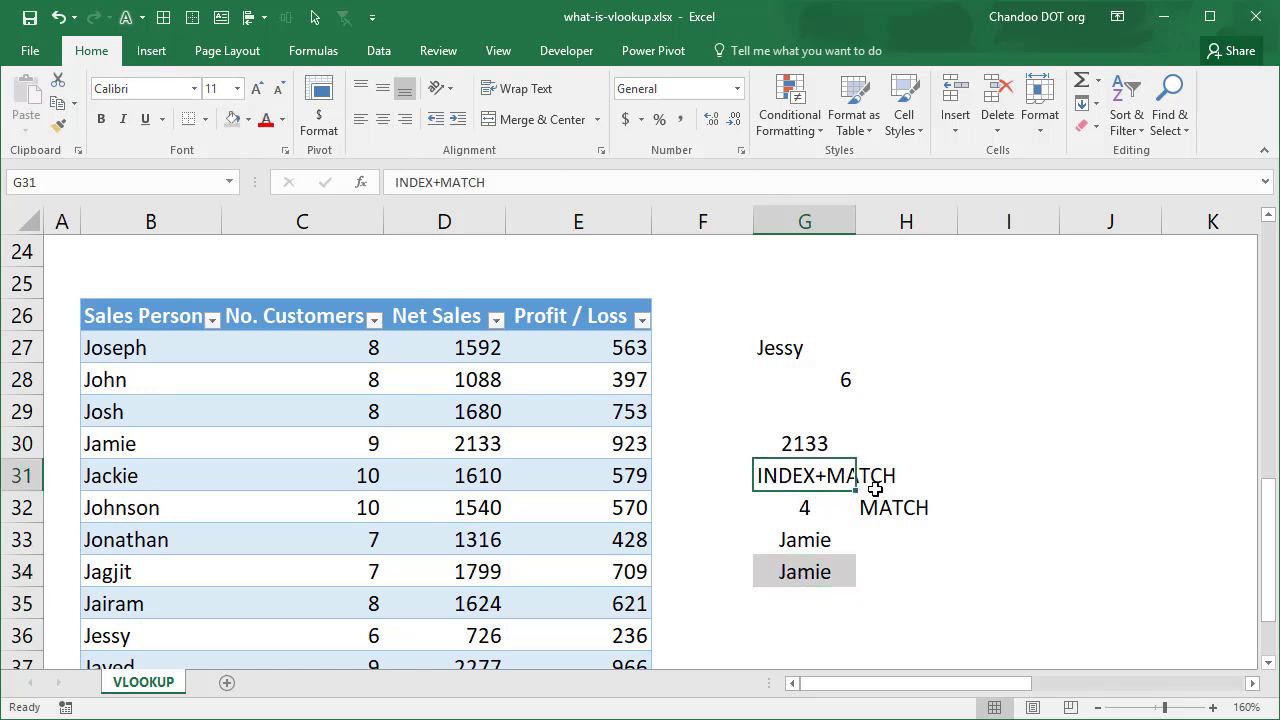
{"action": "left_click", "coordinate": [843, 570]}
{"action": "scroll", "coordinate": [1040, 488], "scroll_direction": "up", "scroll_amount": 8}
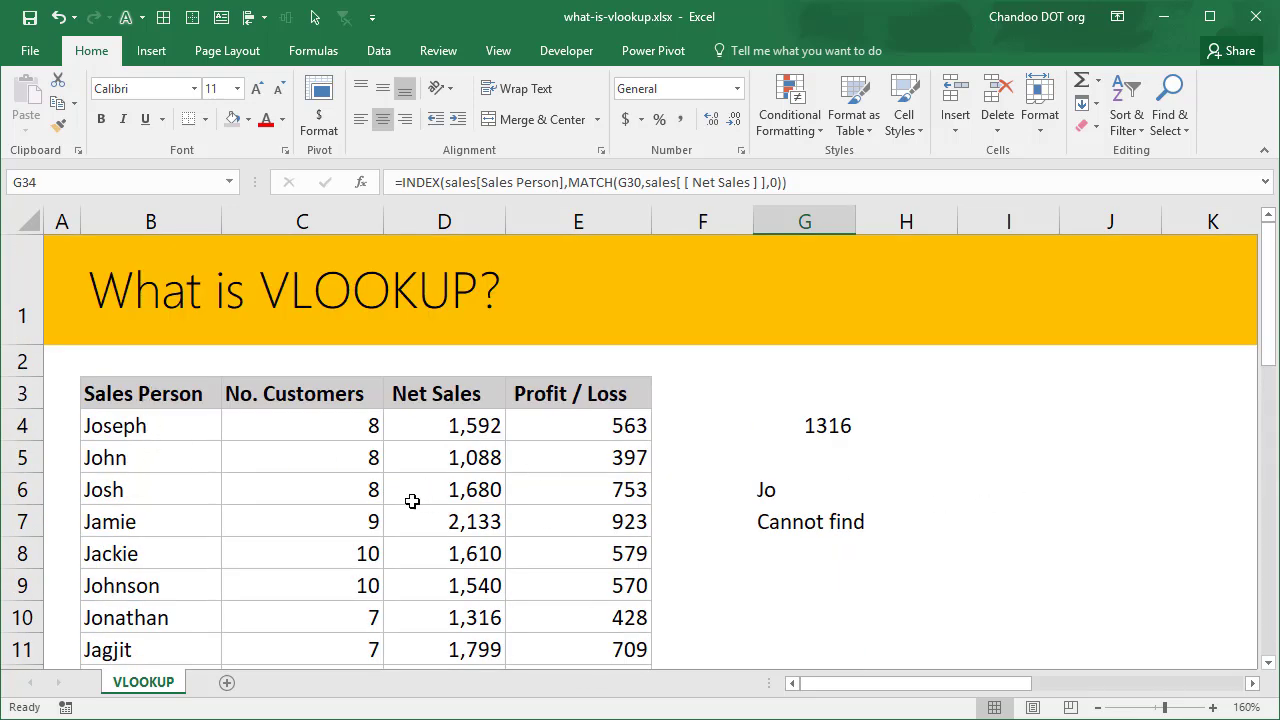
{"action": "scroll", "coordinate": [446, 521], "scroll_direction": "down", "scroll_amount": 4}
{"action": "scroll", "coordinate": [446, 521], "scroll_direction": "up", "scroll_amount": 3}
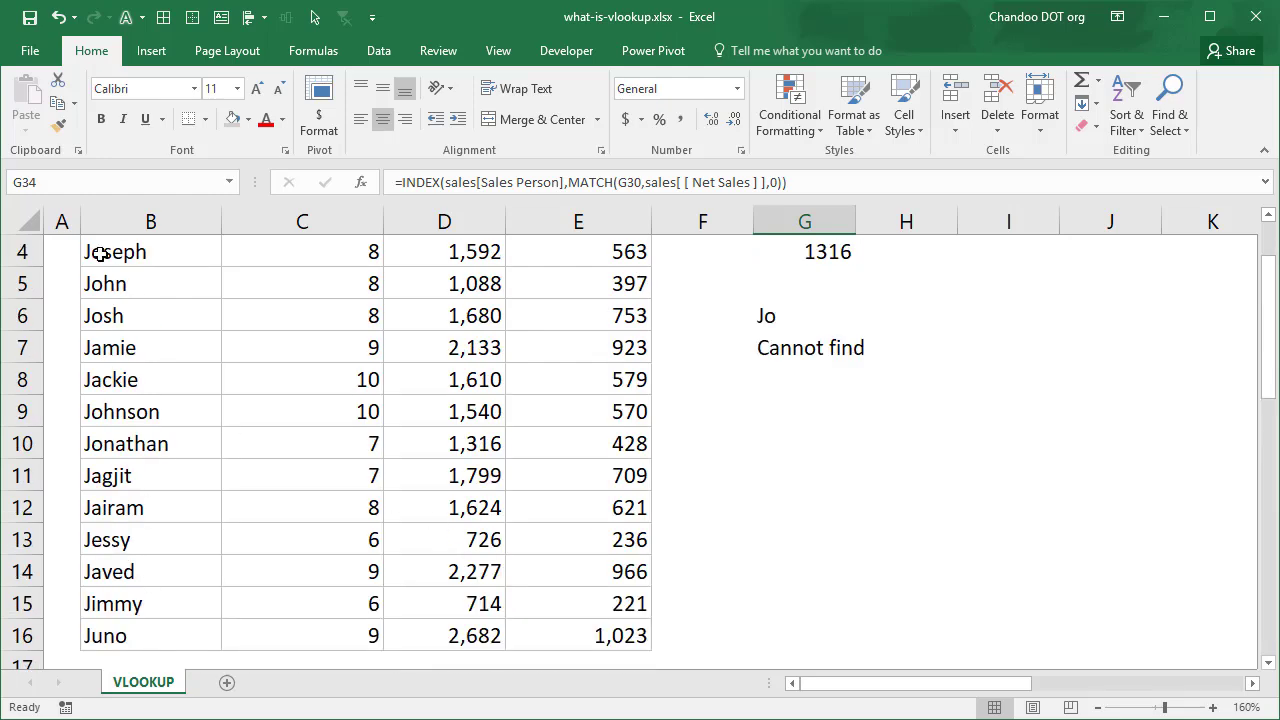
{"action": "scroll", "coordinate": [594, 440], "scroll_direction": "down", "scroll_amount": 8}
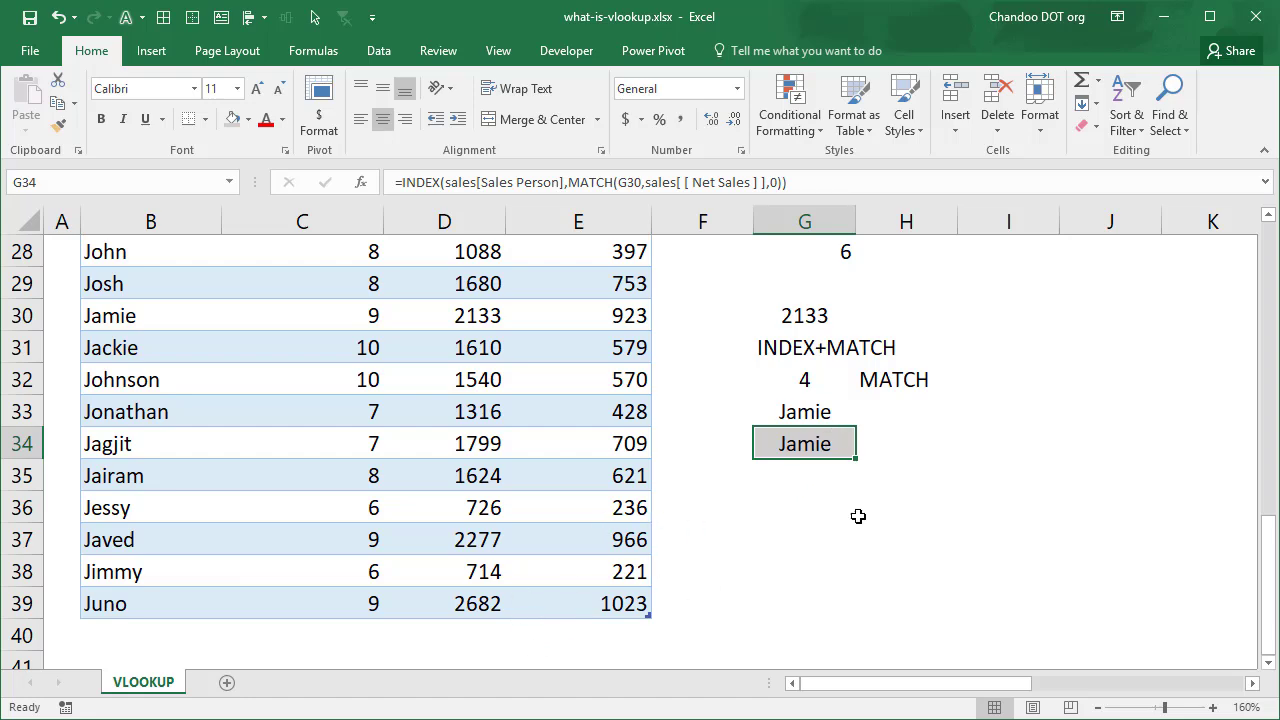
{"action": "scroll", "coordinate": [858, 540], "scroll_direction": "up", "scroll_amount": 9}
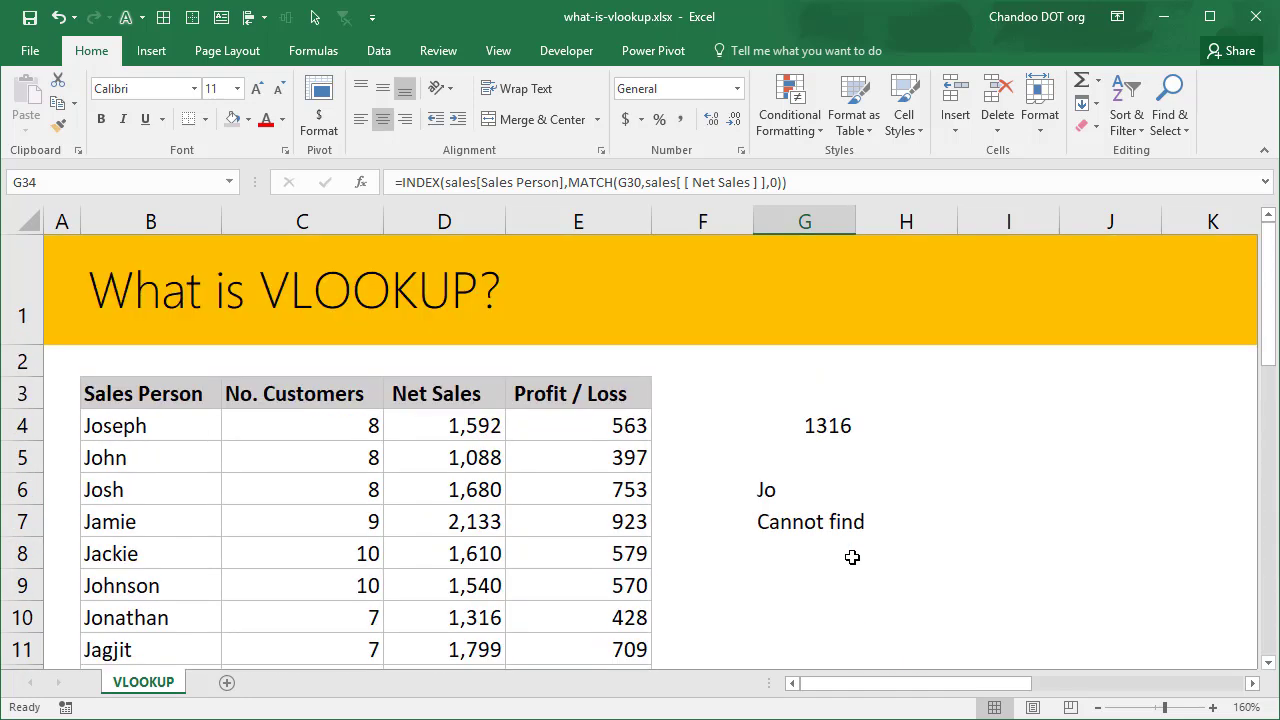
- Zoom the sheet out stepwise from 140% through 130%, 120%, 110% to 100%
{"action": "left_click", "coordinate": [1097, 707]}
{"action": "left_click", "coordinate": [1097, 707]}
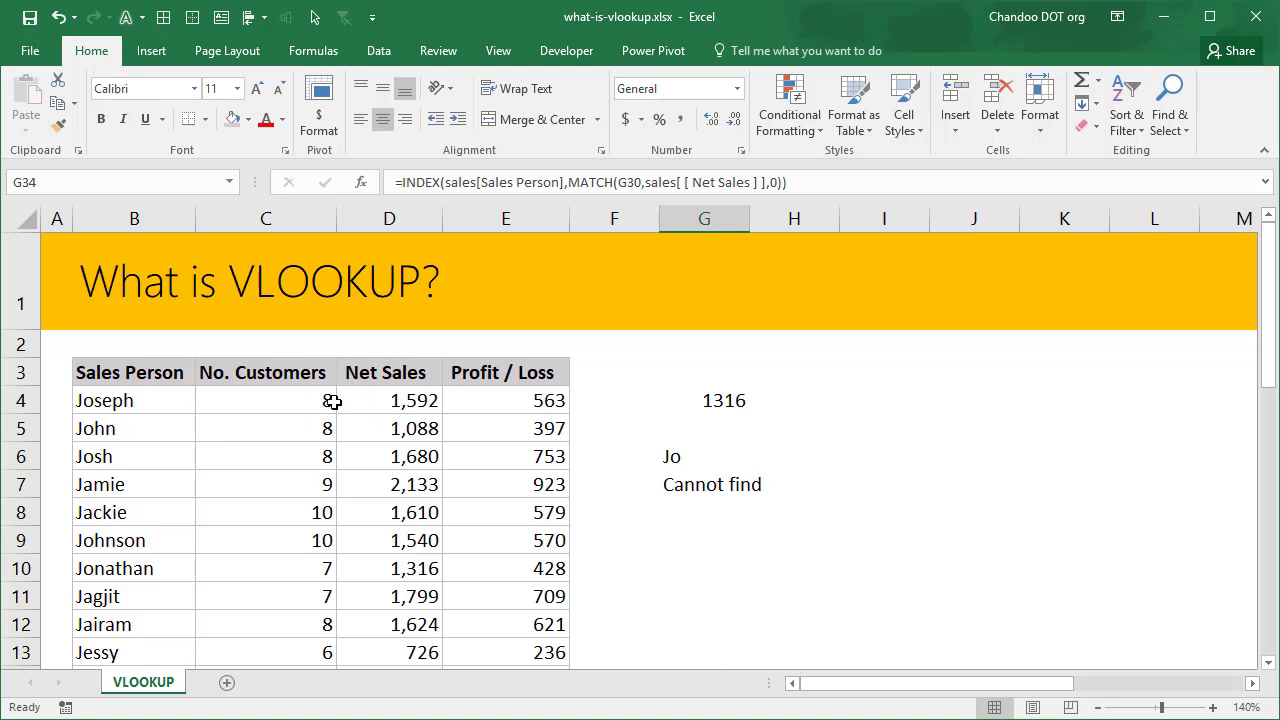
{"action": "scroll", "coordinate": [920, 500], "scroll_direction": "down", "scroll_amount": 2}
{"action": "scroll", "coordinate": [920, 500], "scroll_direction": "up", "scroll_amount": 2}
{"action": "left_click", "coordinate": [1097, 708]}
{"action": "left_click", "coordinate": [1097, 708]}
{"action": "left_click", "coordinate": [1097, 708]}
{"action": "left_click", "coordinate": [1097, 708]}
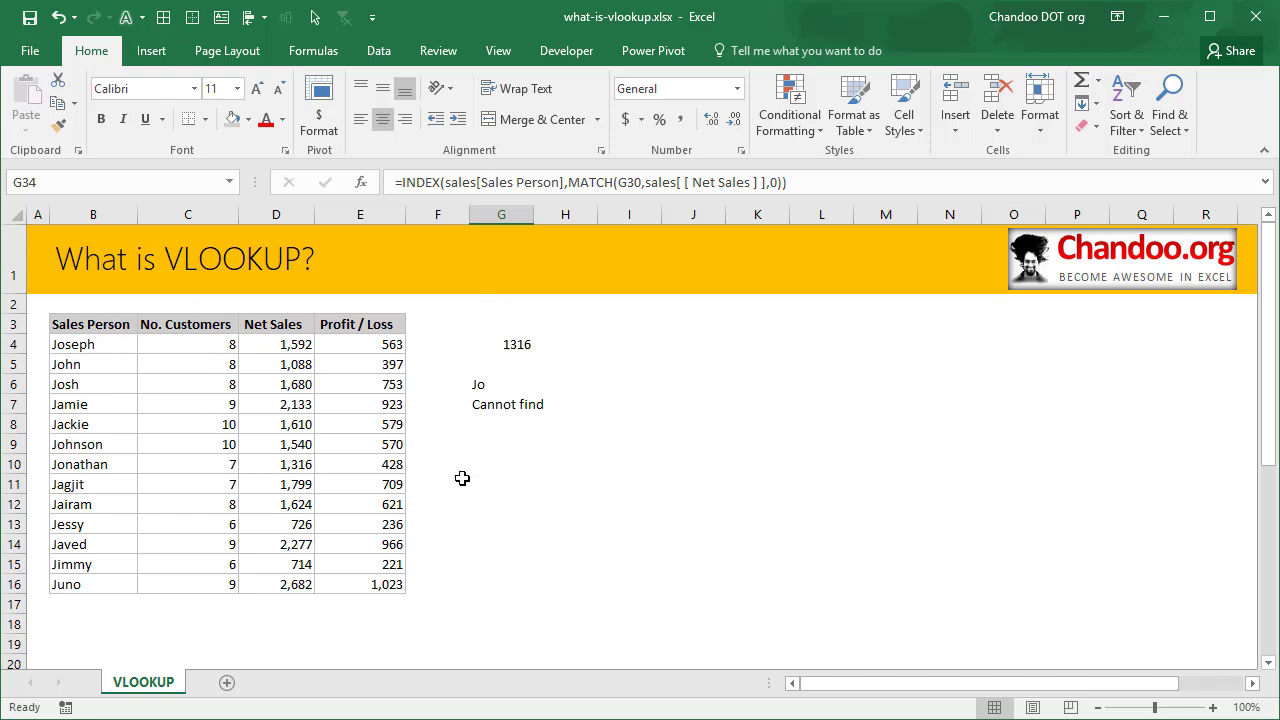
{"action": "scroll", "coordinate": [466, 480], "scroll_direction": "down", "scroll_amount": 6}
{"action": "scroll", "coordinate": [470, 490], "scroll_direction": "down", "scroll_amount": 3}
{"action": "scroll", "coordinate": [470, 492], "scroll_direction": "up", "scroll_amount": 2}
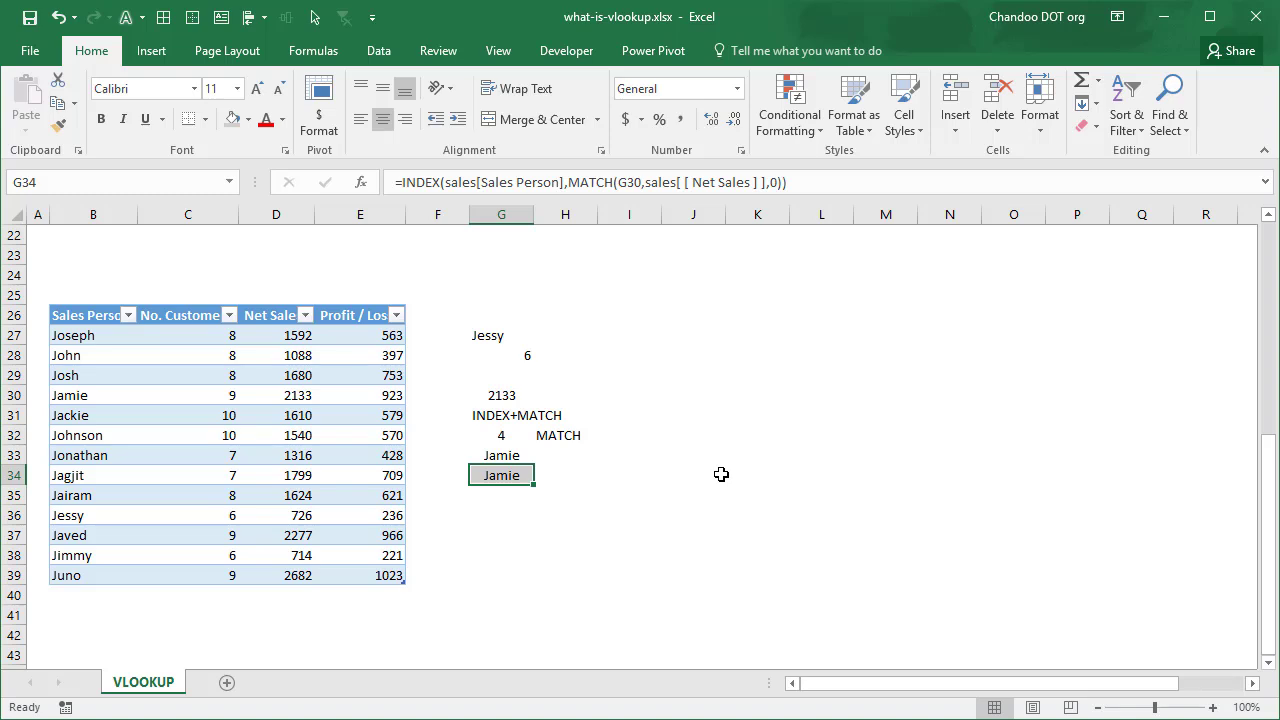
{"action": "scroll", "coordinate": [546, 549], "scroll_direction": "up", "scroll_amount": 7}
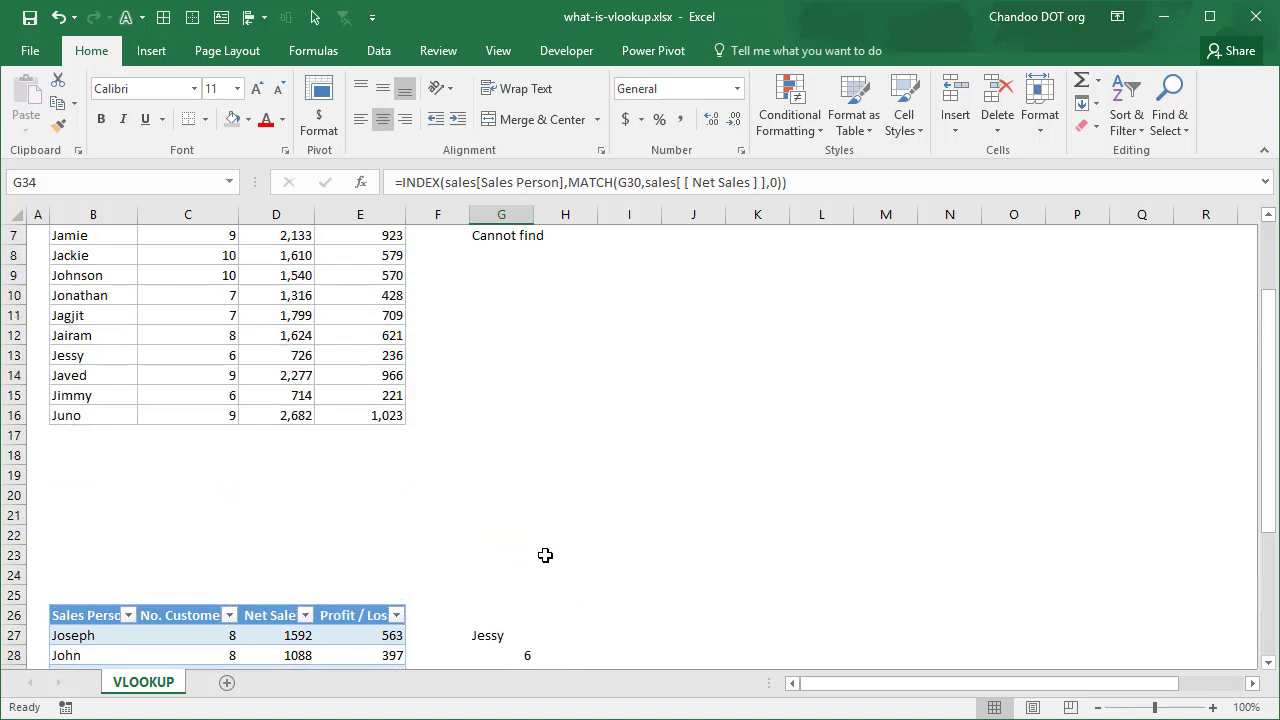